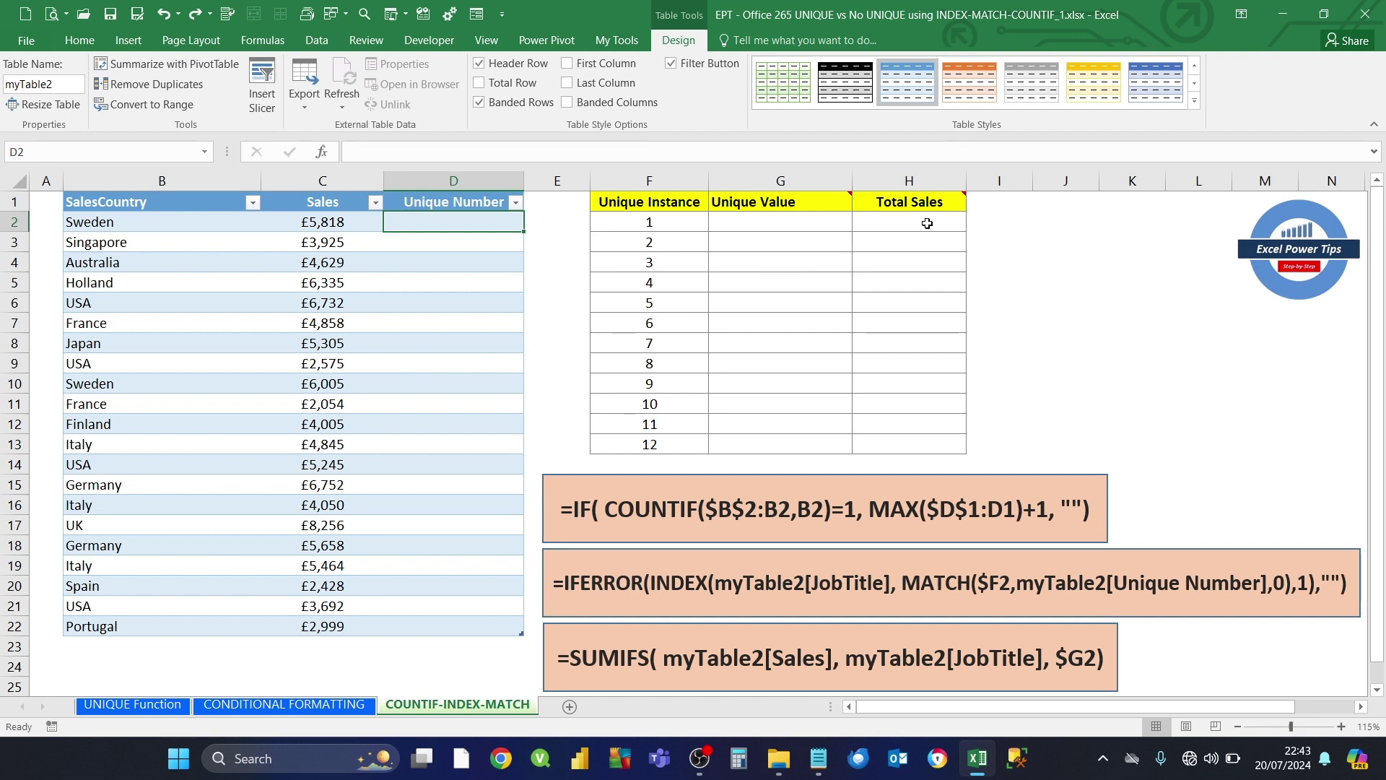
Step: Enter =COUNTIF($B$2:B2,B2) in cell D2 of the Unique Number column, with the range's start reference locked
click(256, 259)
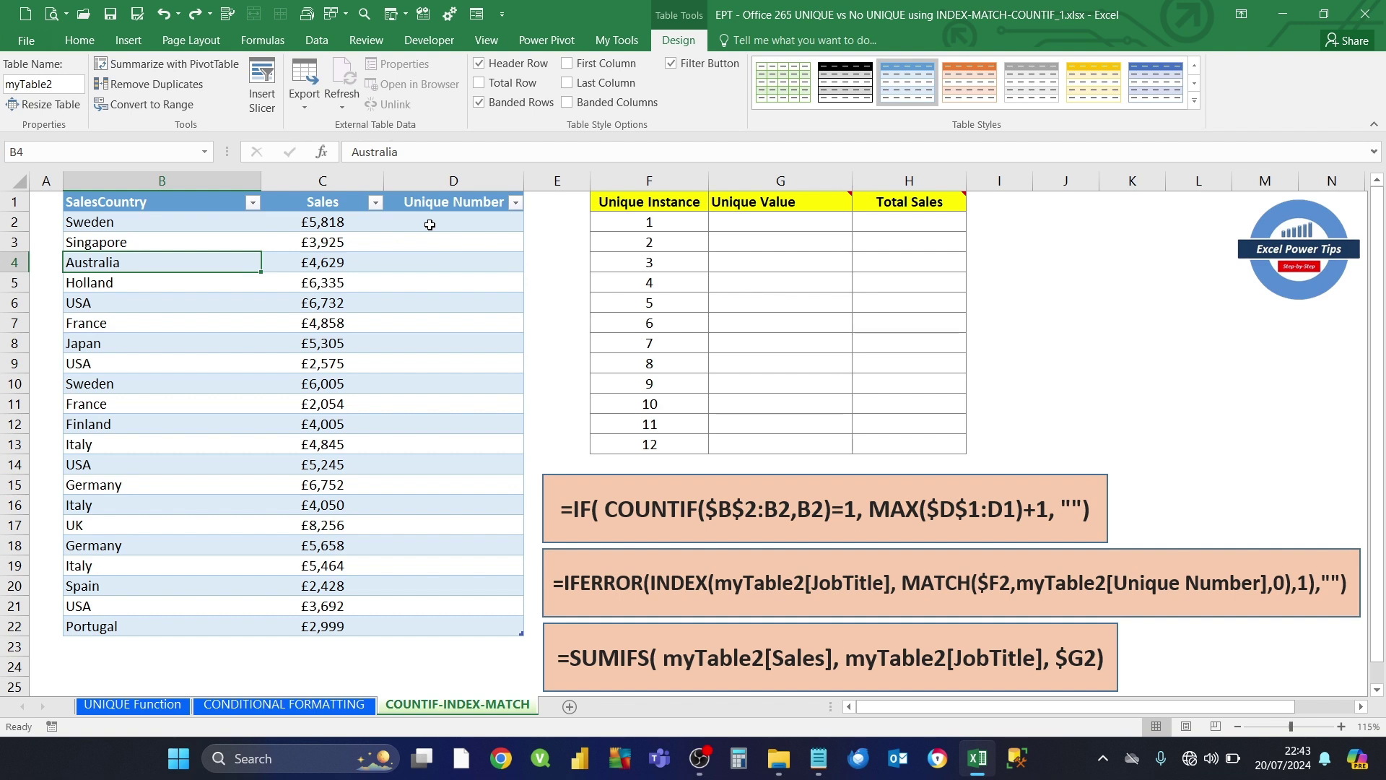
click(429, 224)
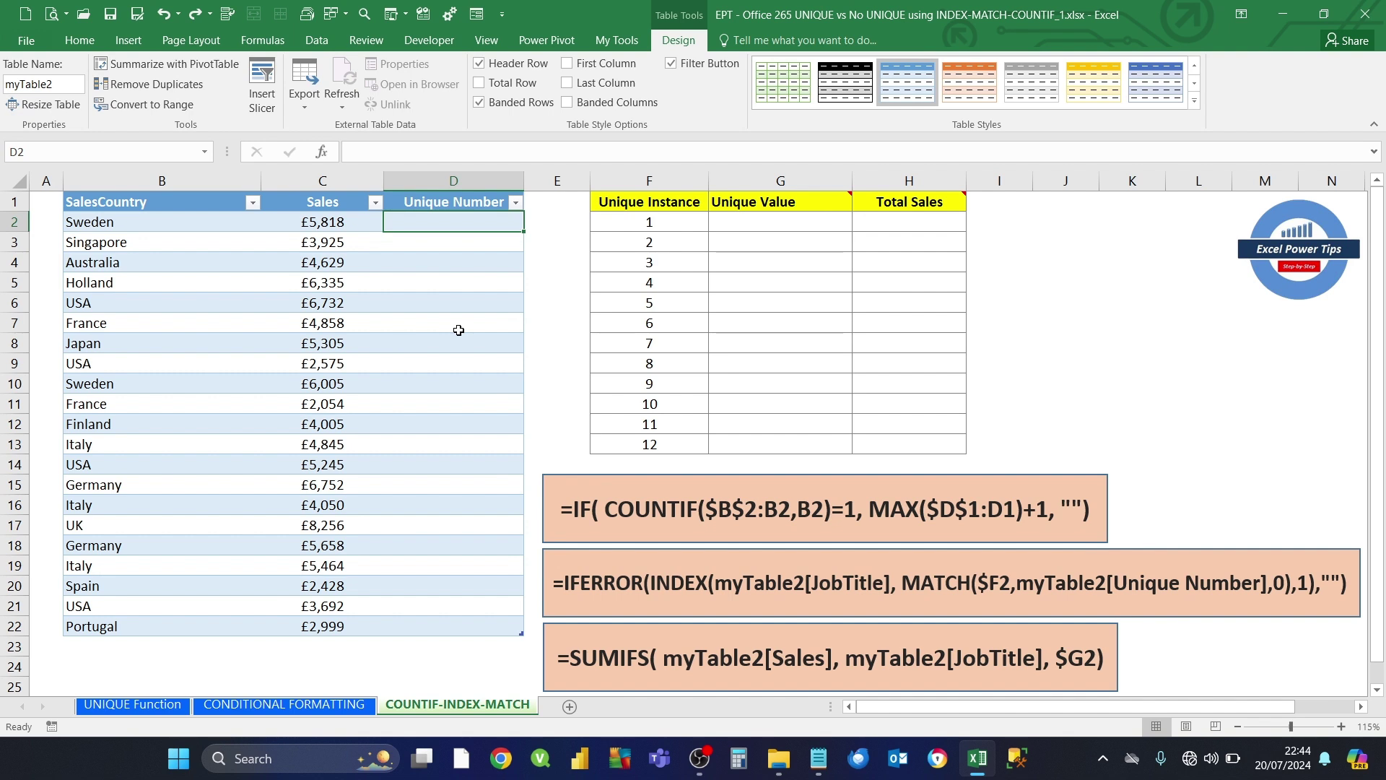
text(=countif()
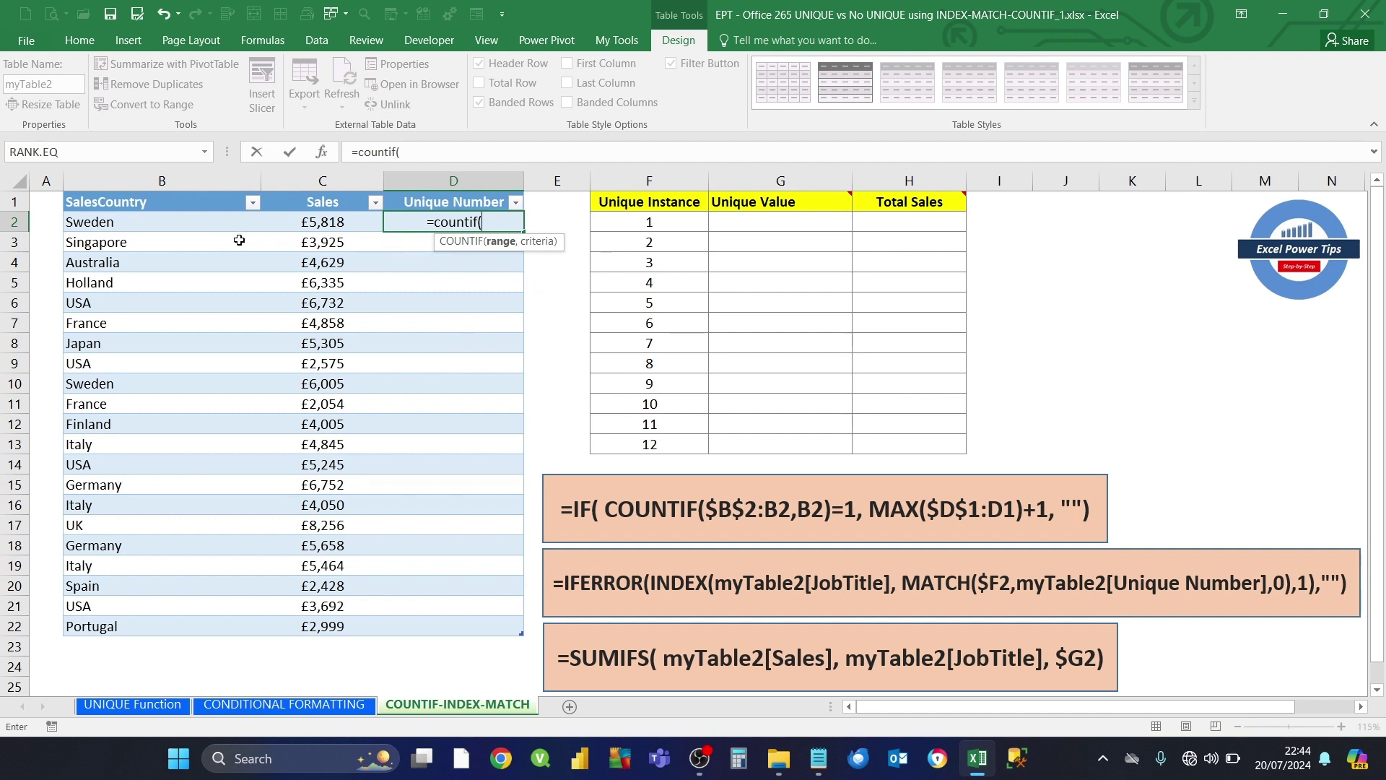
text(b2:)
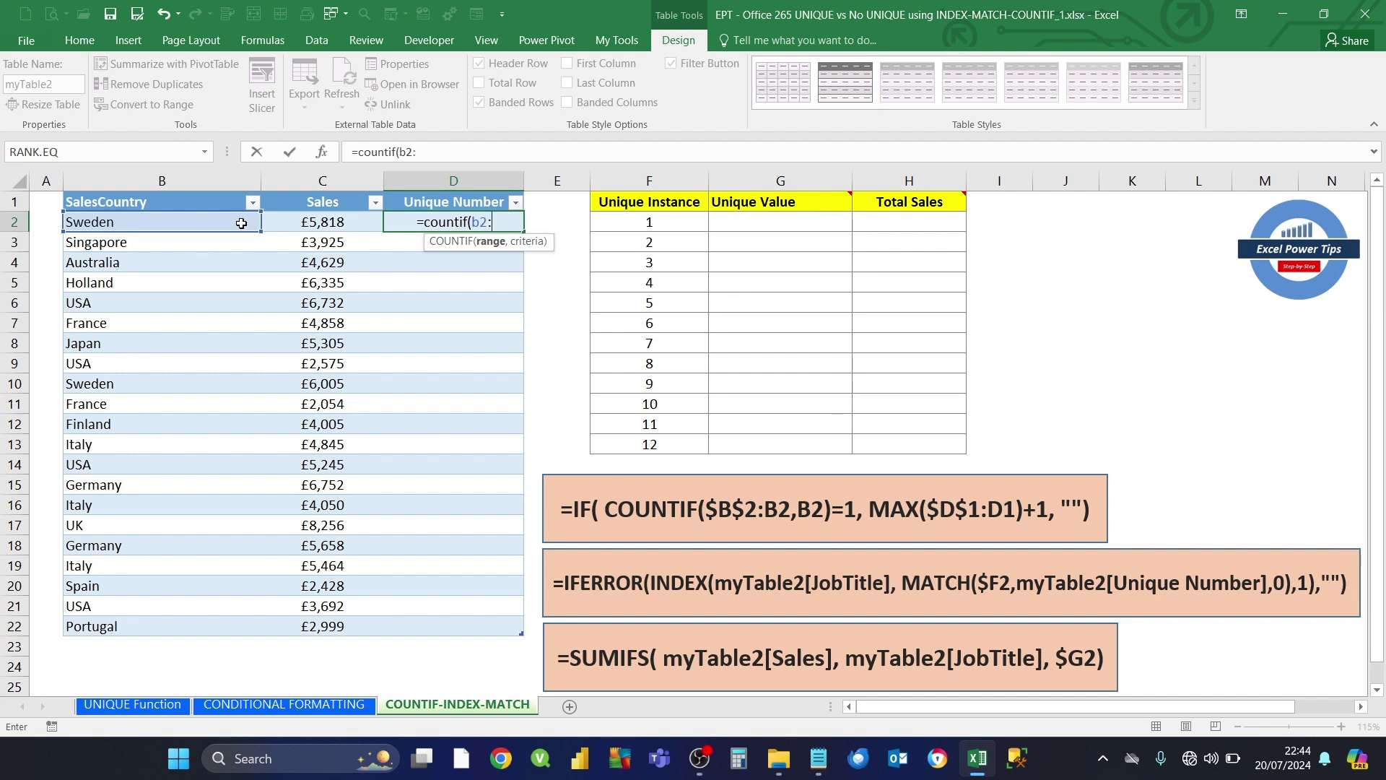
text(b2)
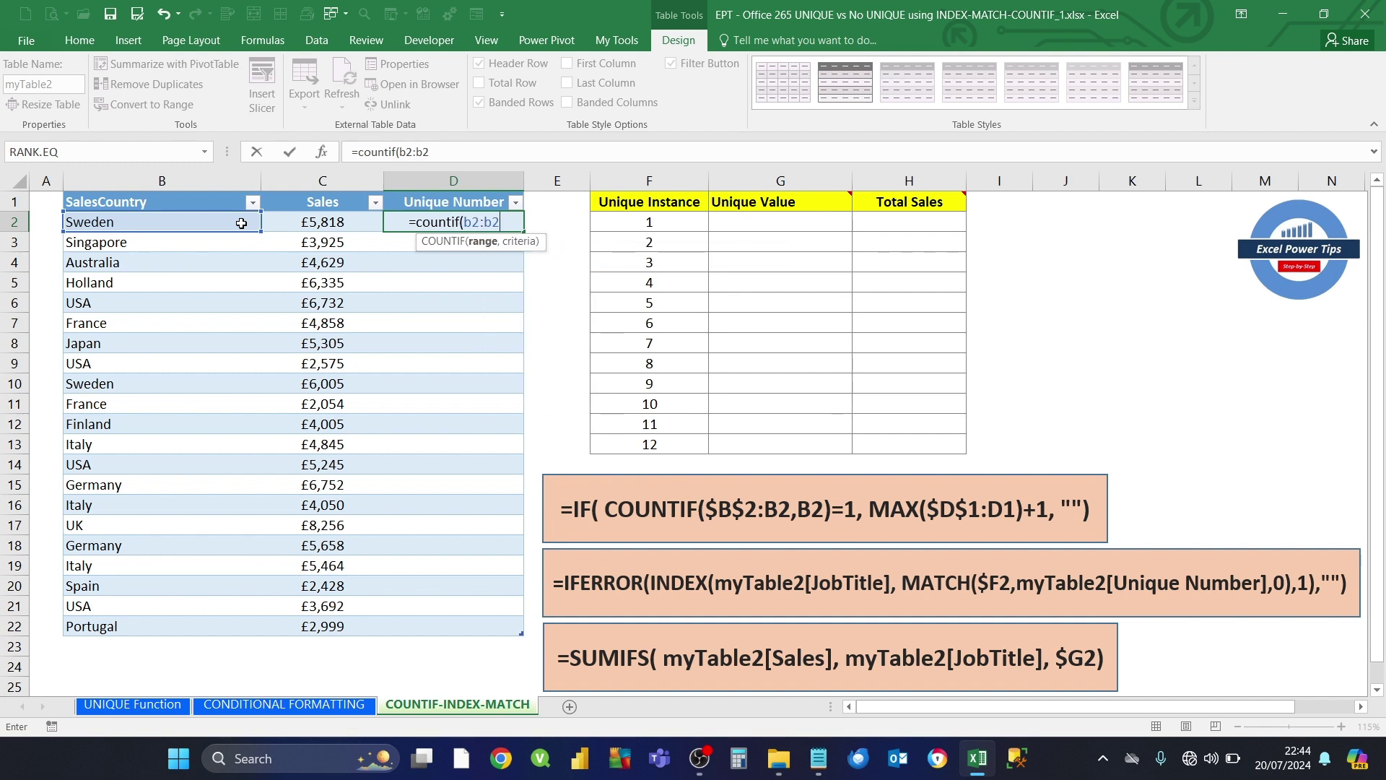
click(406, 151)
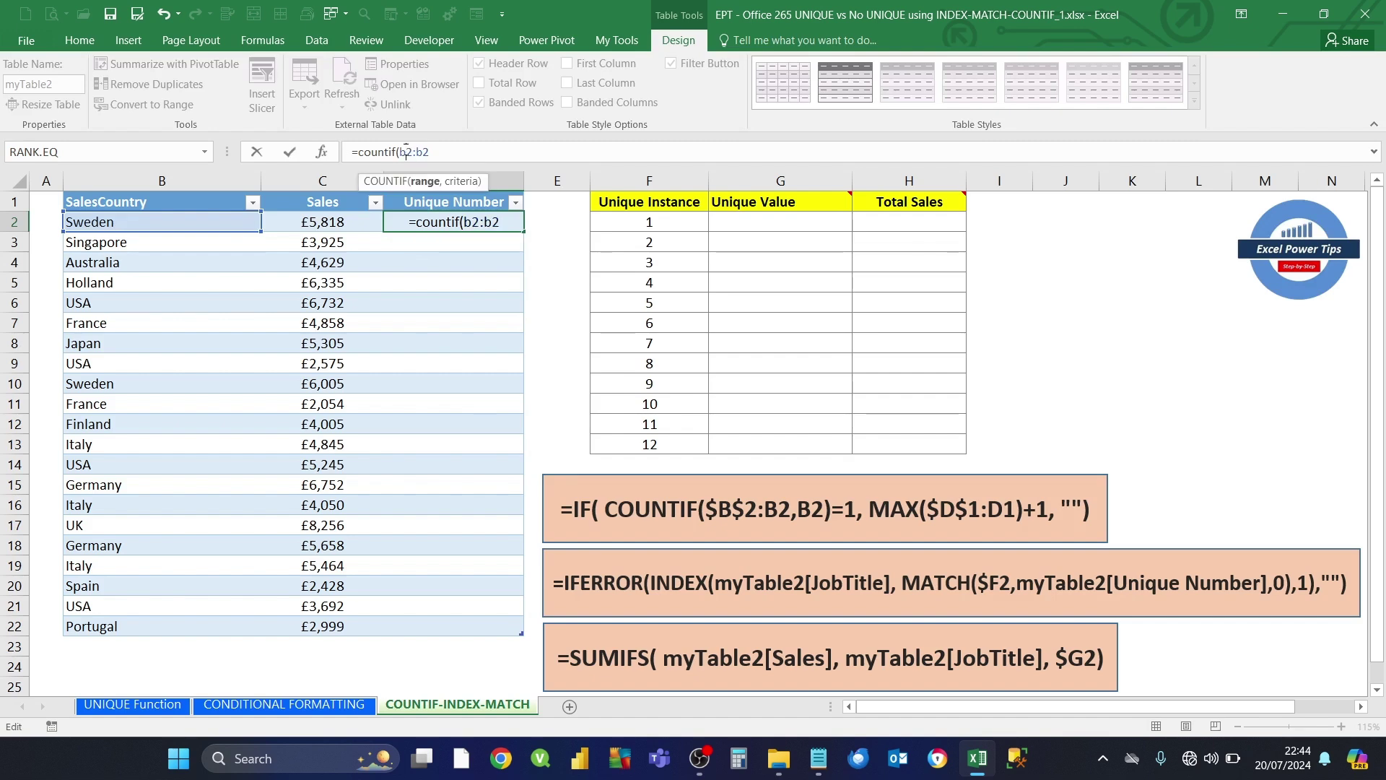
key(F4)
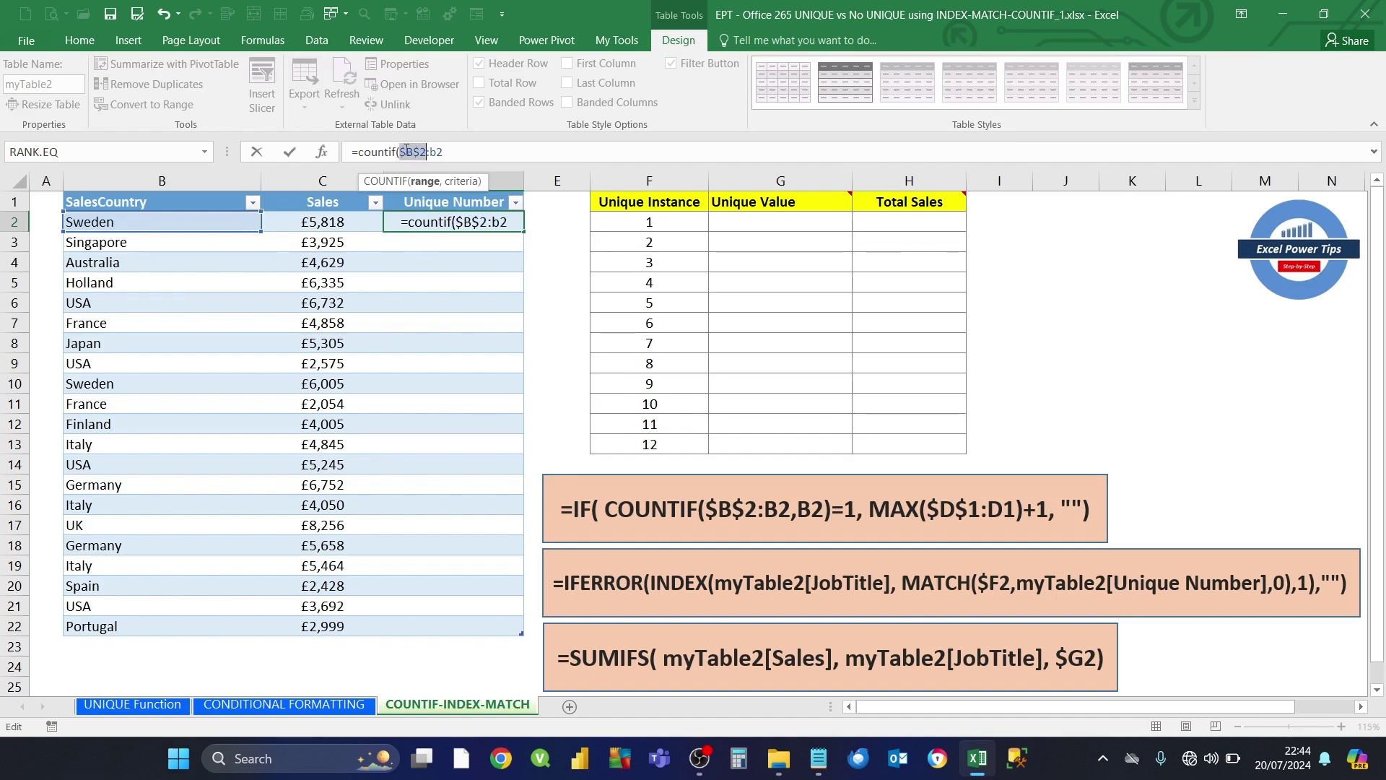
click(461, 152)
text(,b2))
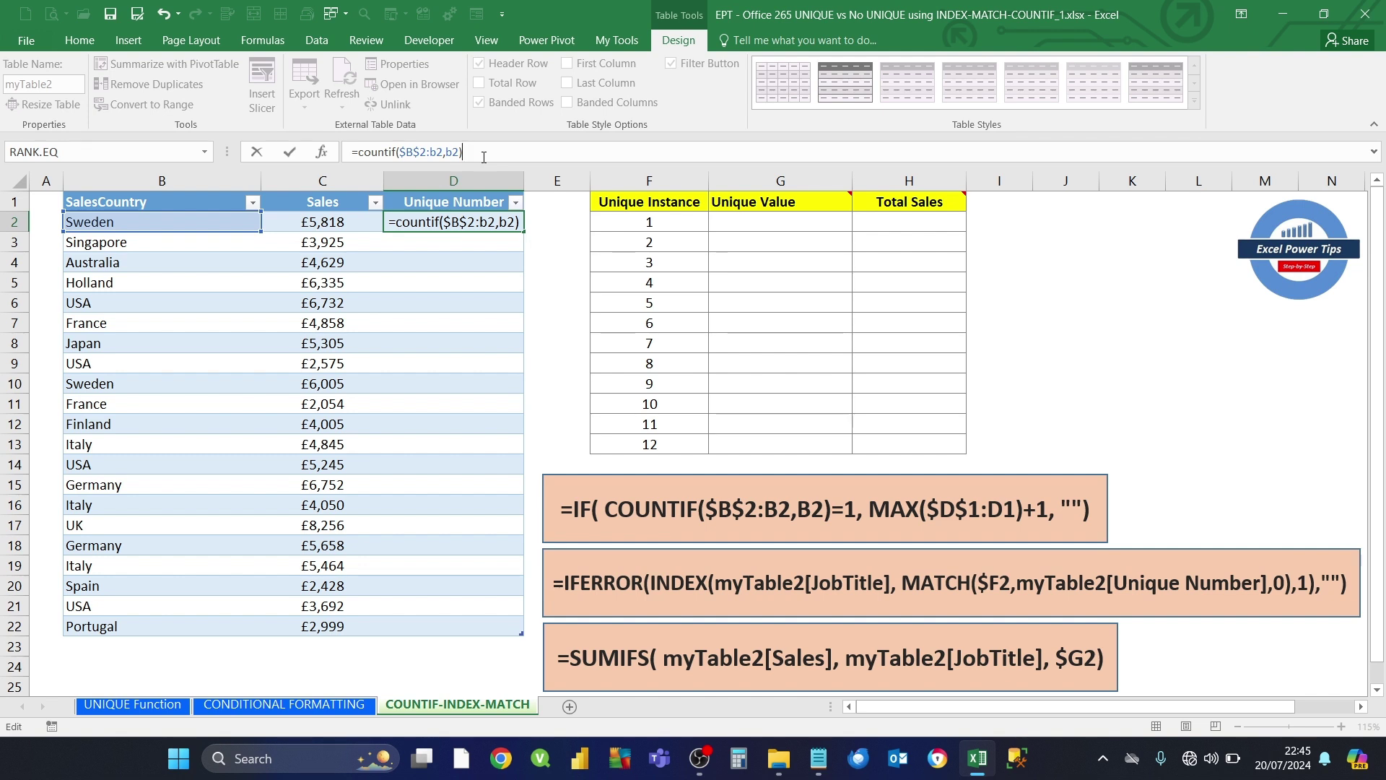
text(=)
key(BackSpace)
click(291, 154)
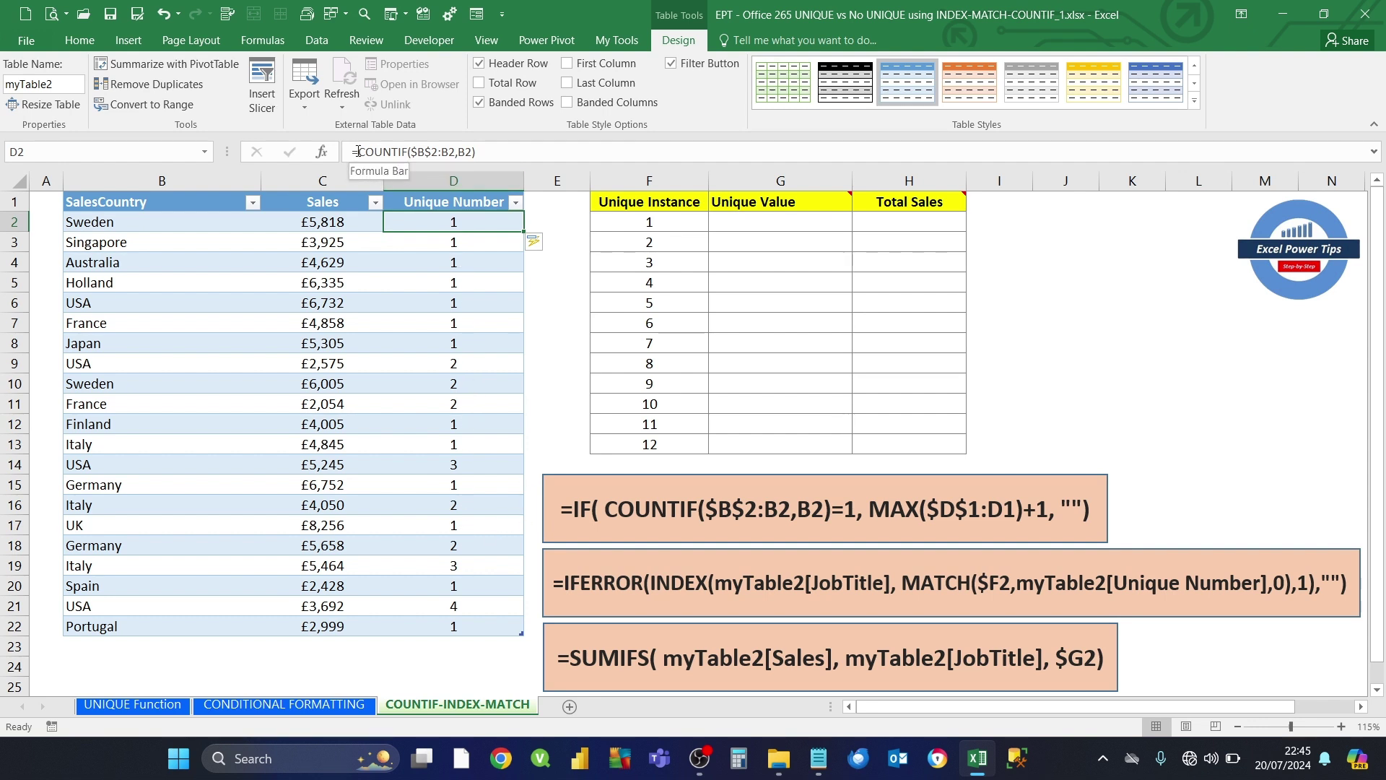
Step: Wrap the COUNTIF in D2 in an IF so it reads =IF(COUNTIF($B$2:B2,B2)=1,1,"")
double_click(431, 230)
text(if)
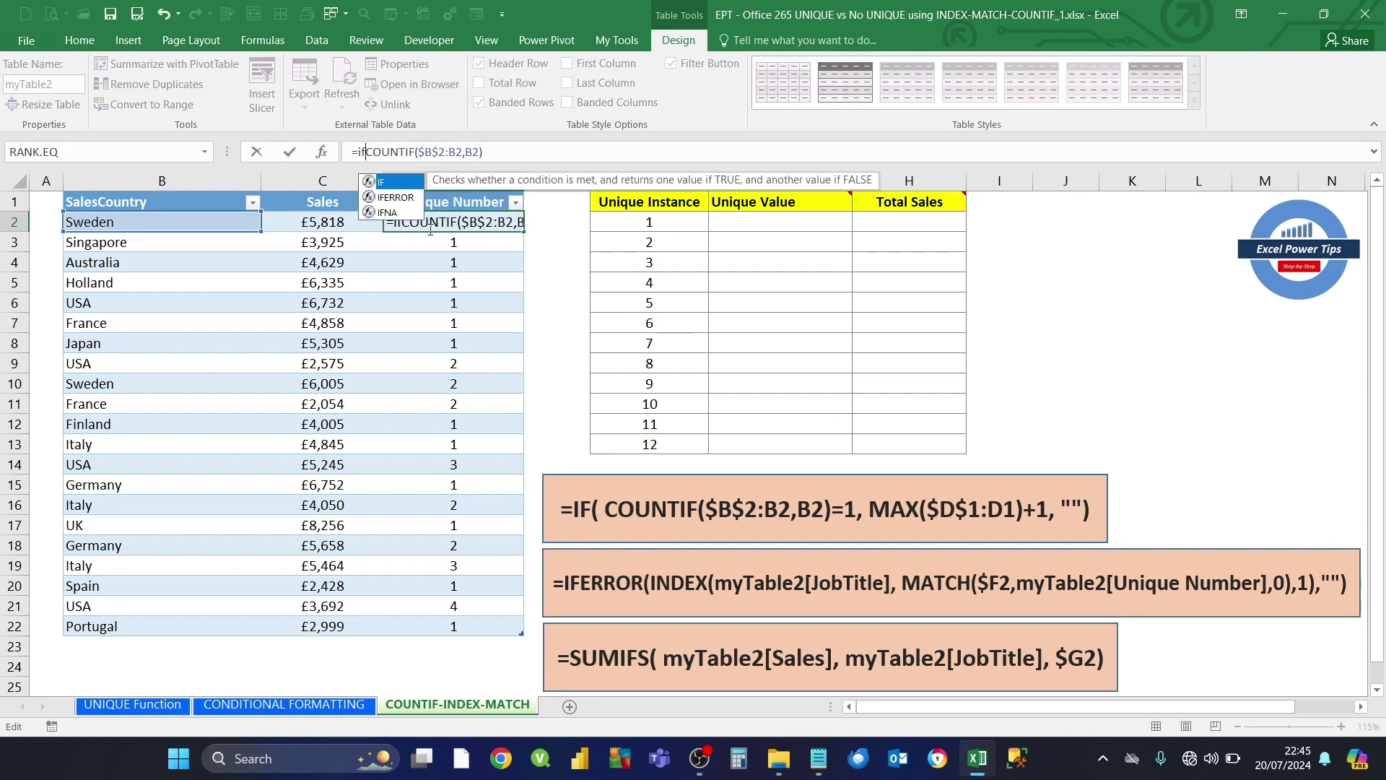
text(()
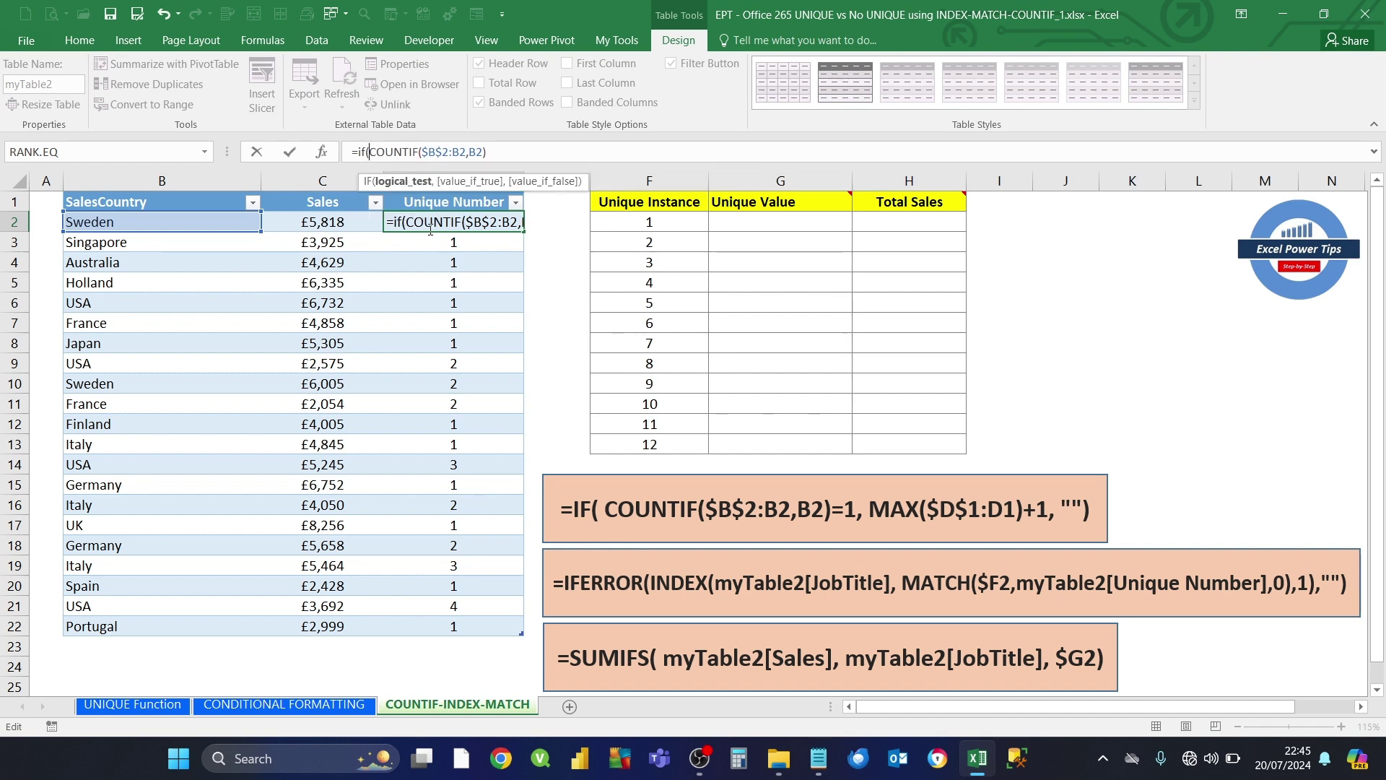
text(=1)
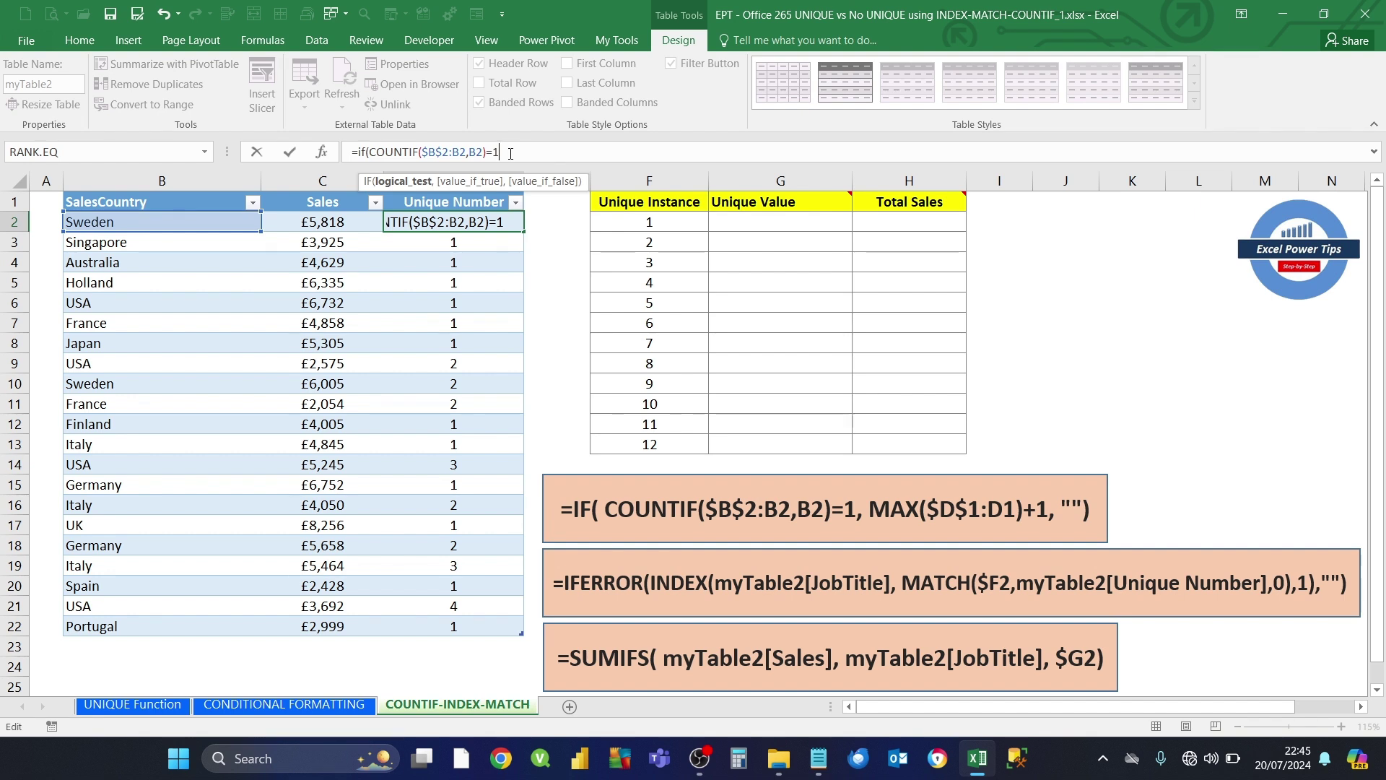
text(,)
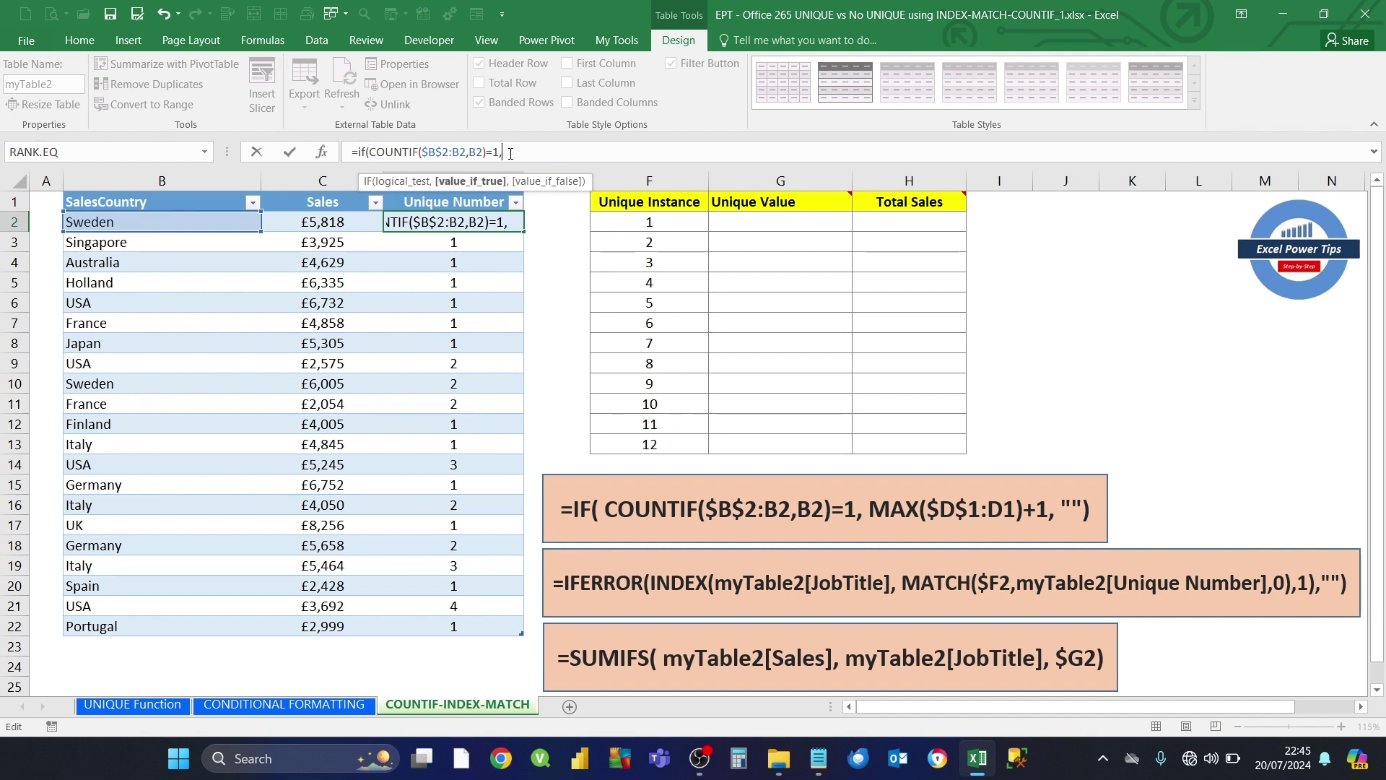
text(1,)
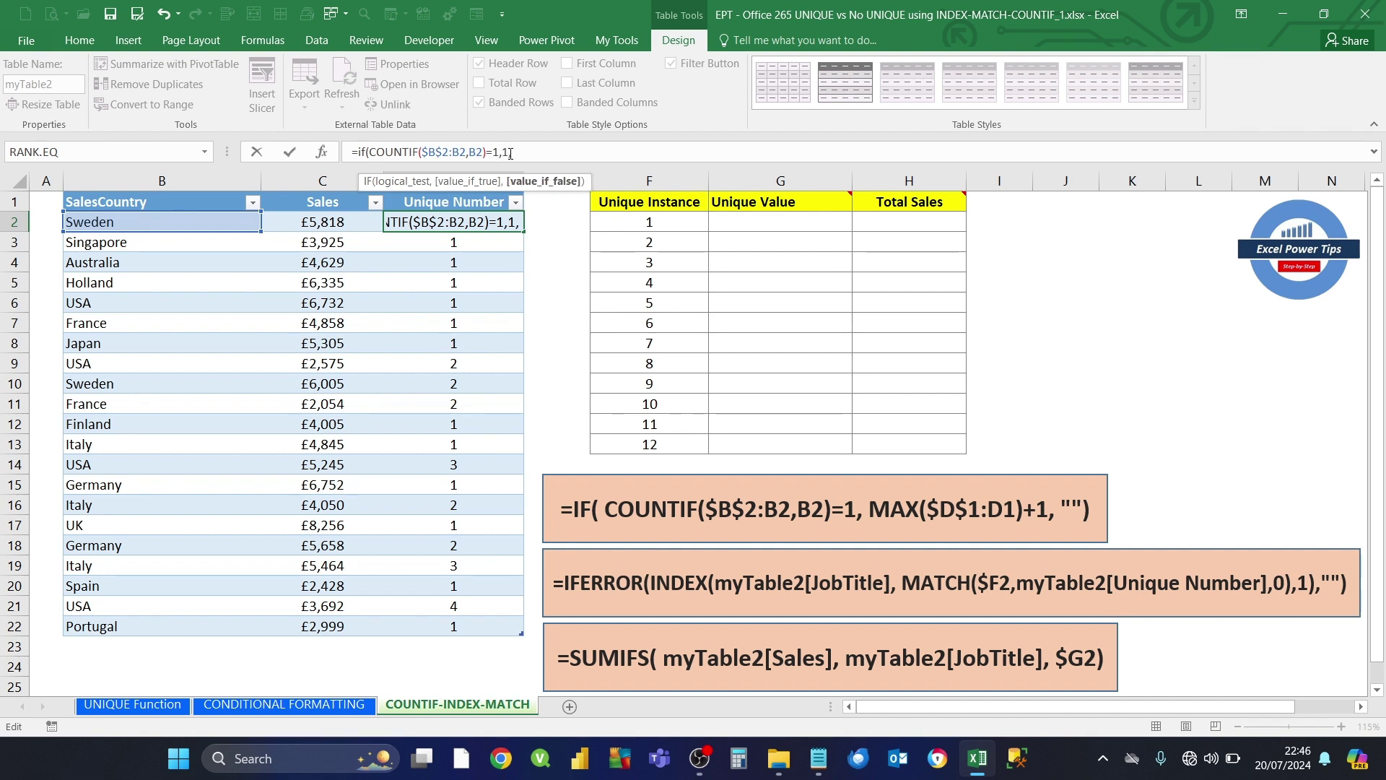
text("")
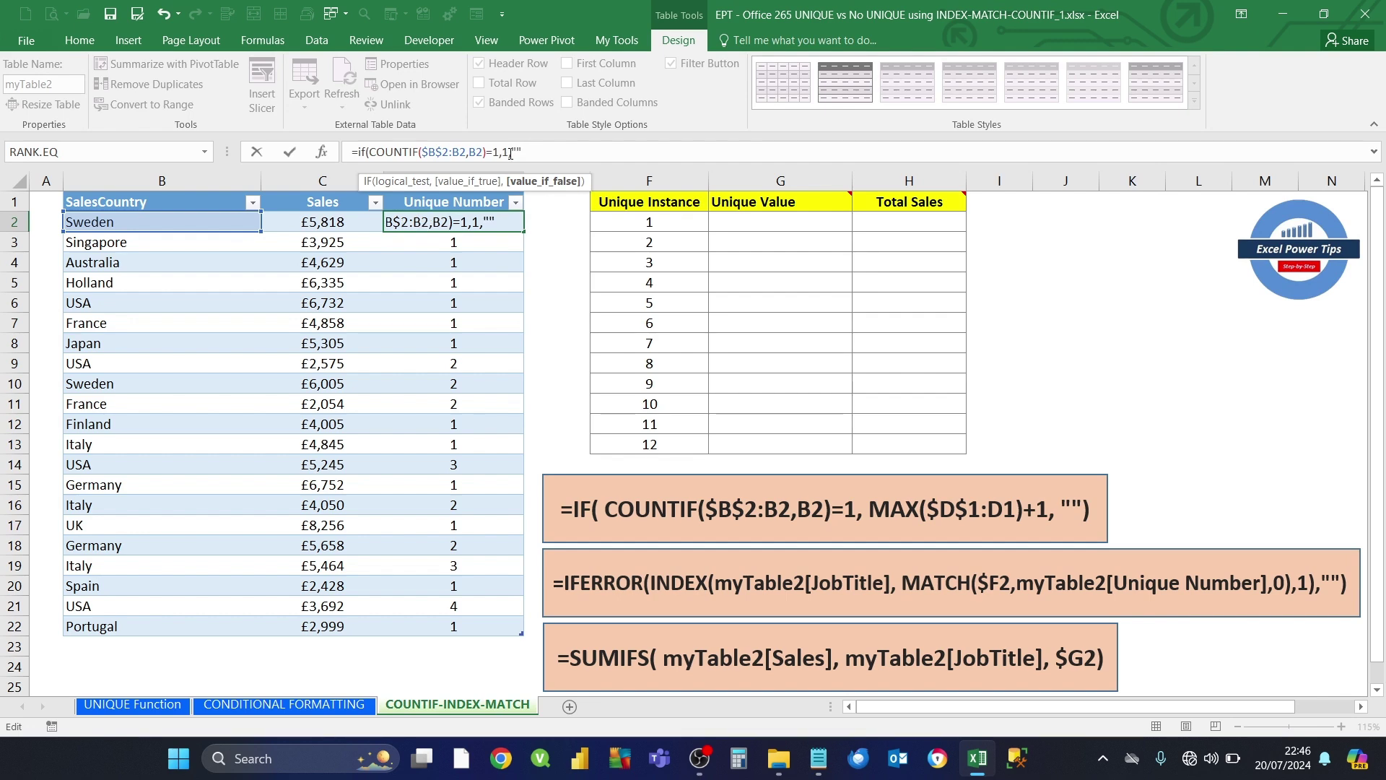
key(Return)
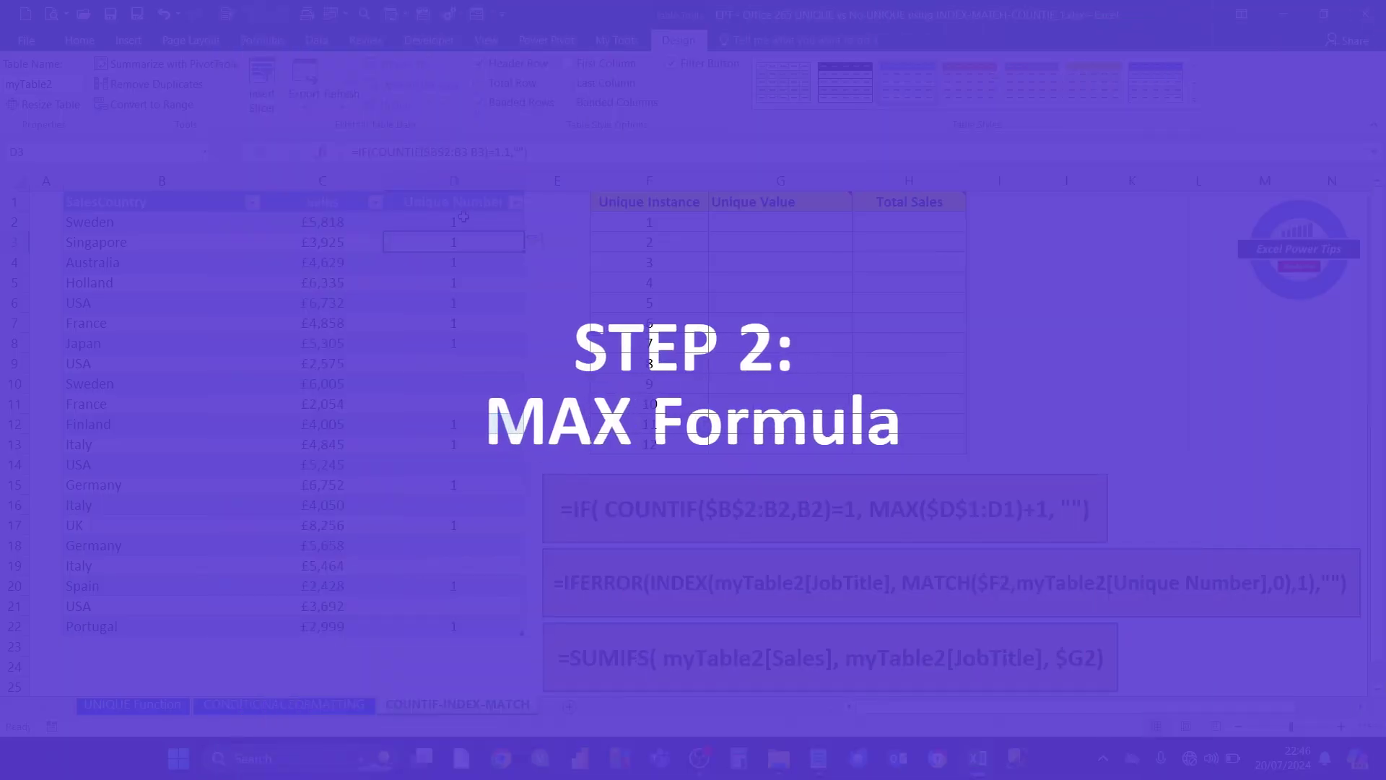
Step: Replace the value-if-true argument of the IF formula in D2 with MAX($D$1:D1)+1, locking the first D1 reference
click(463, 218)
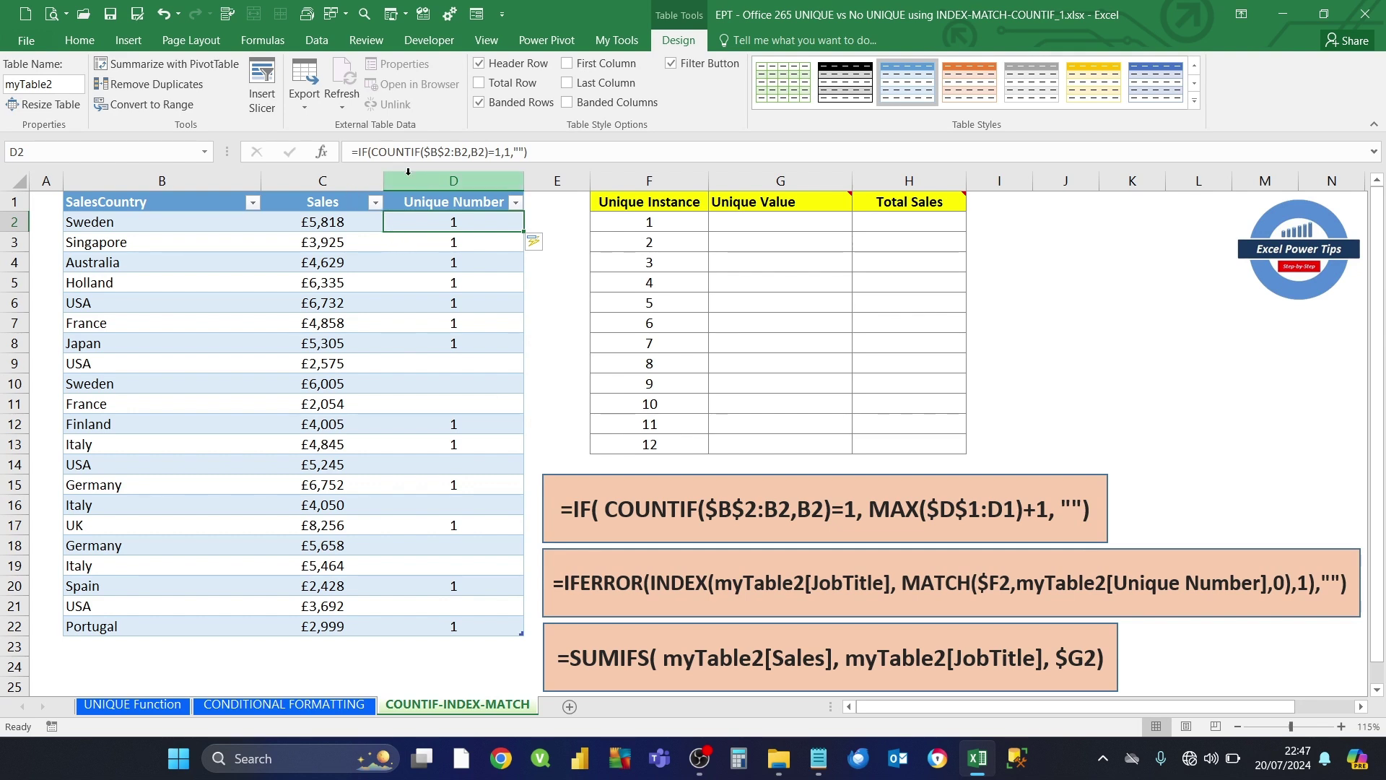
click(547, 149)
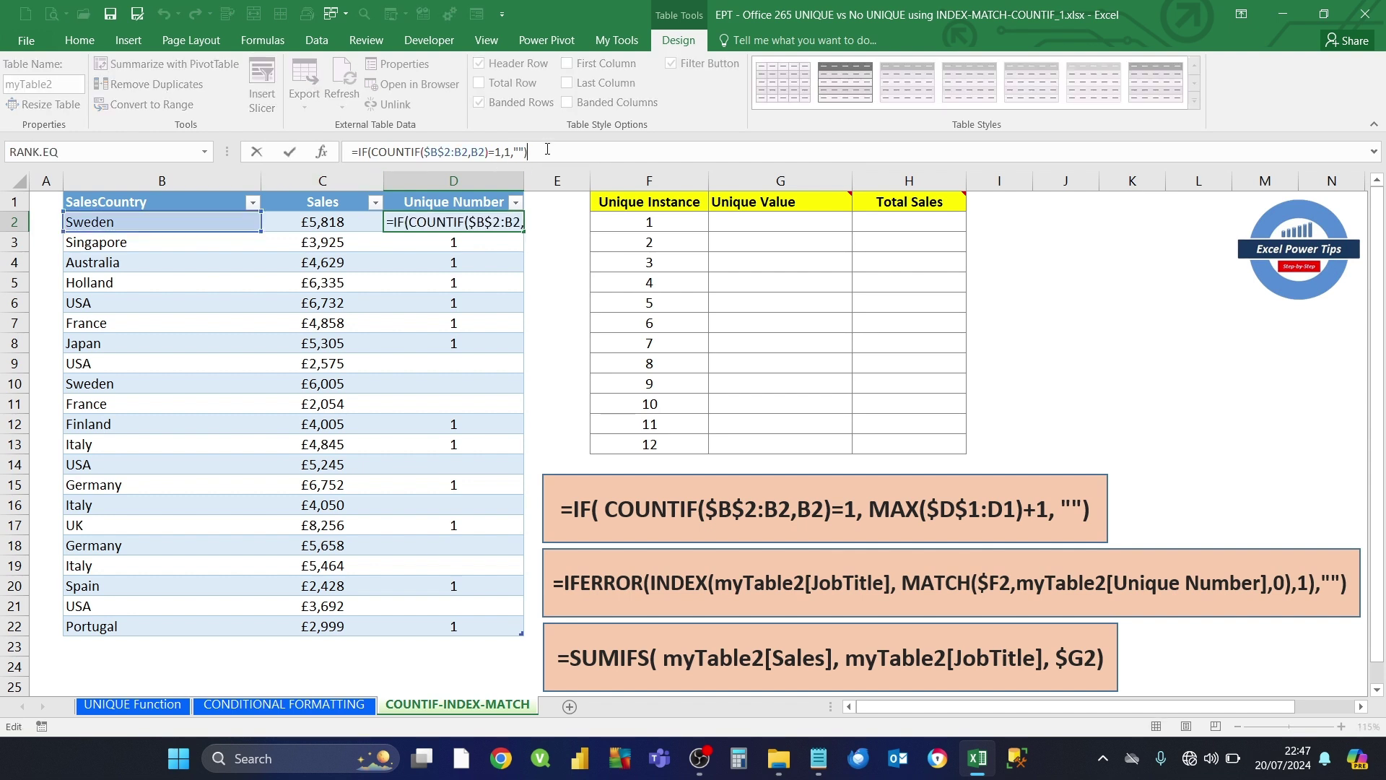
key(BackSpace)
key(BackSpace)
key(BackSpace)
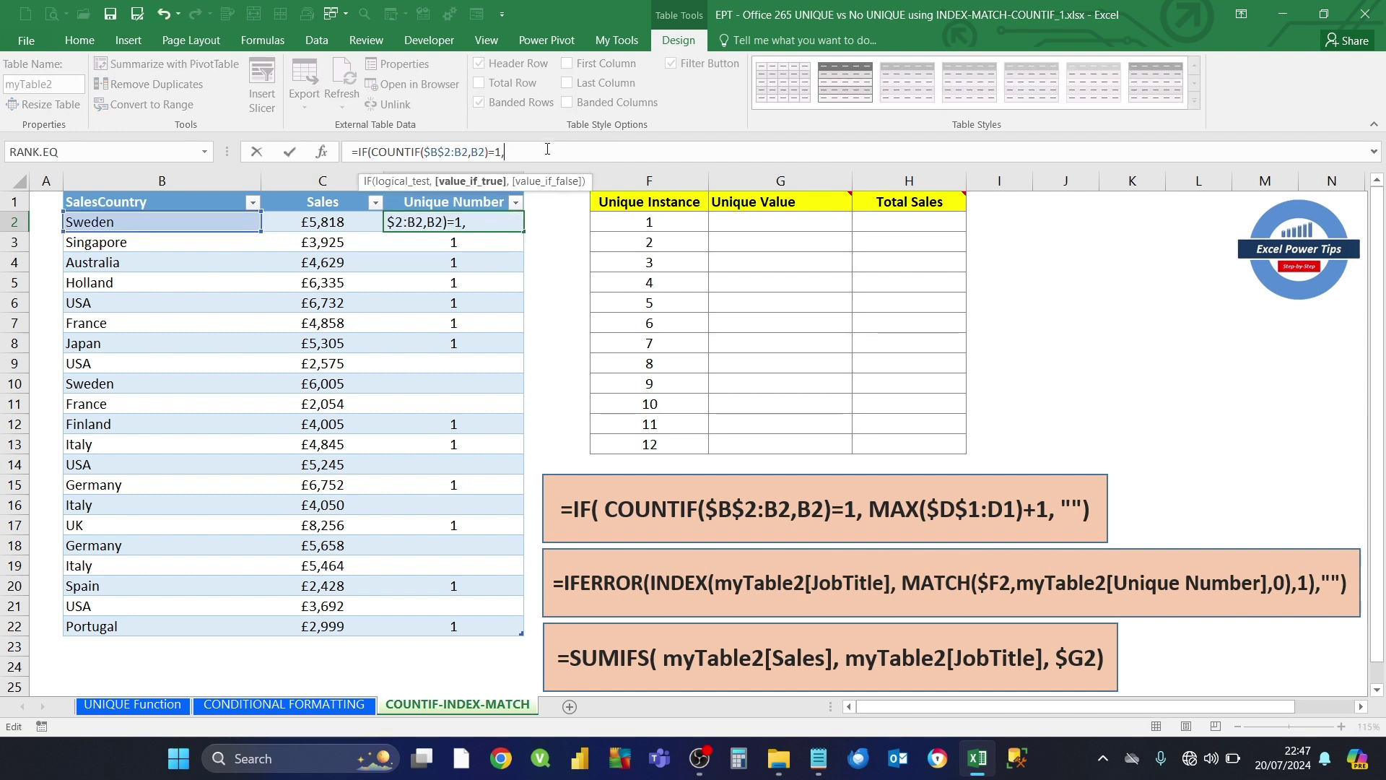
text(M)
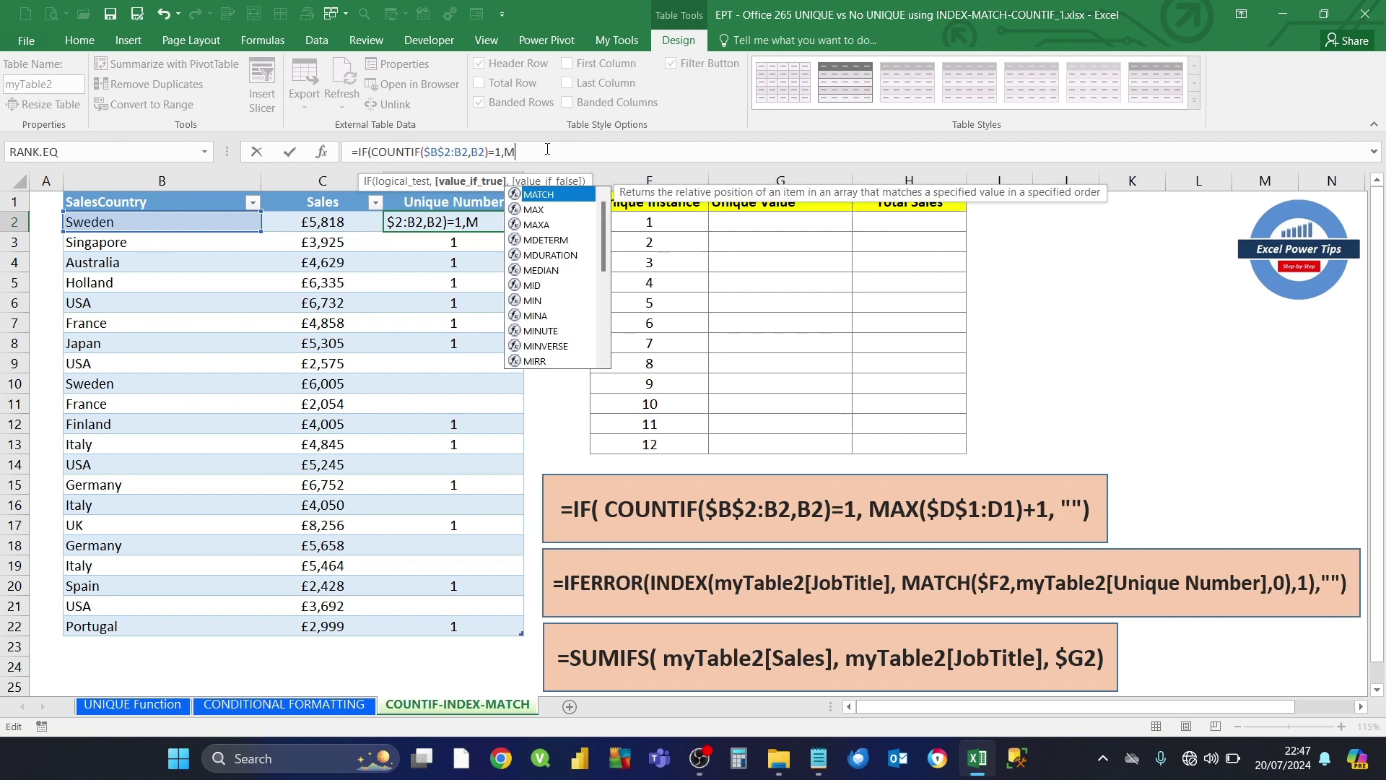
text(AX()
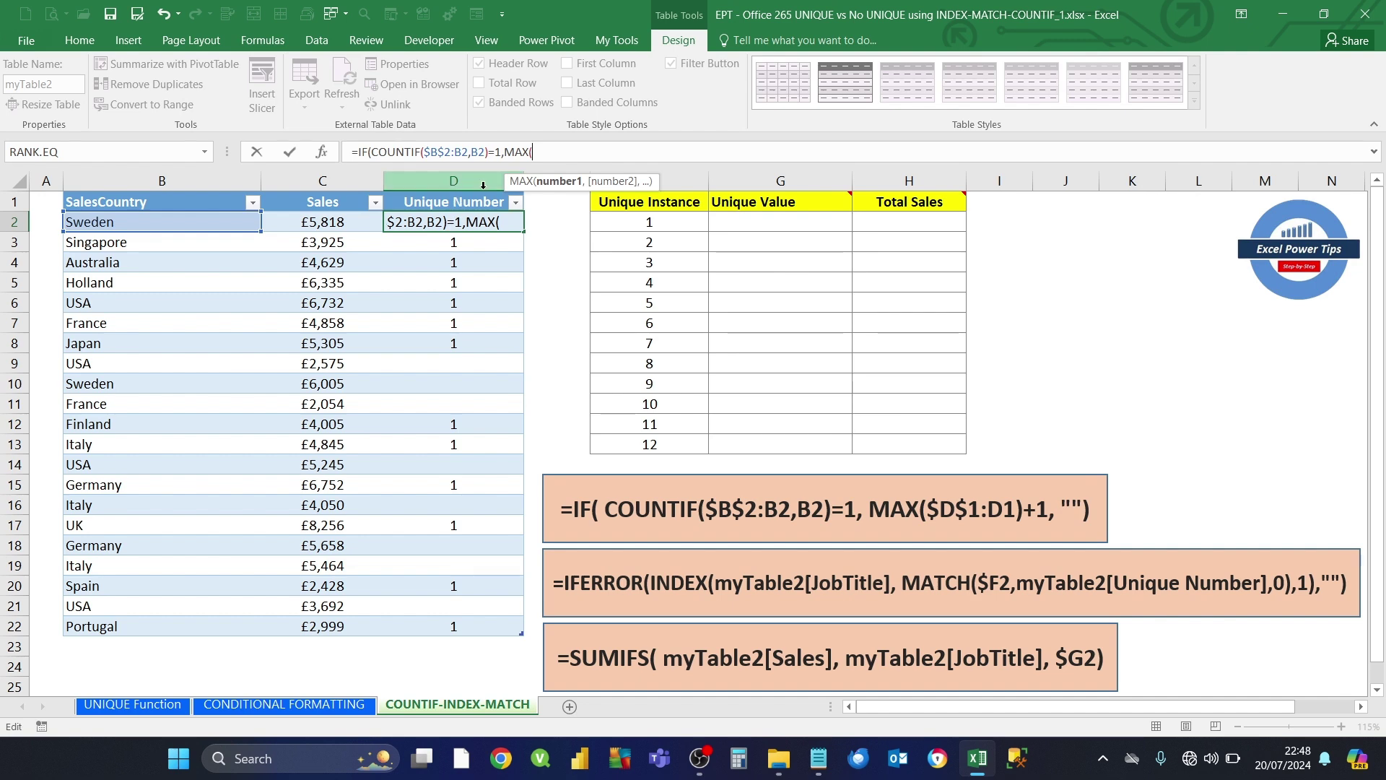
text(D1:D1)+)
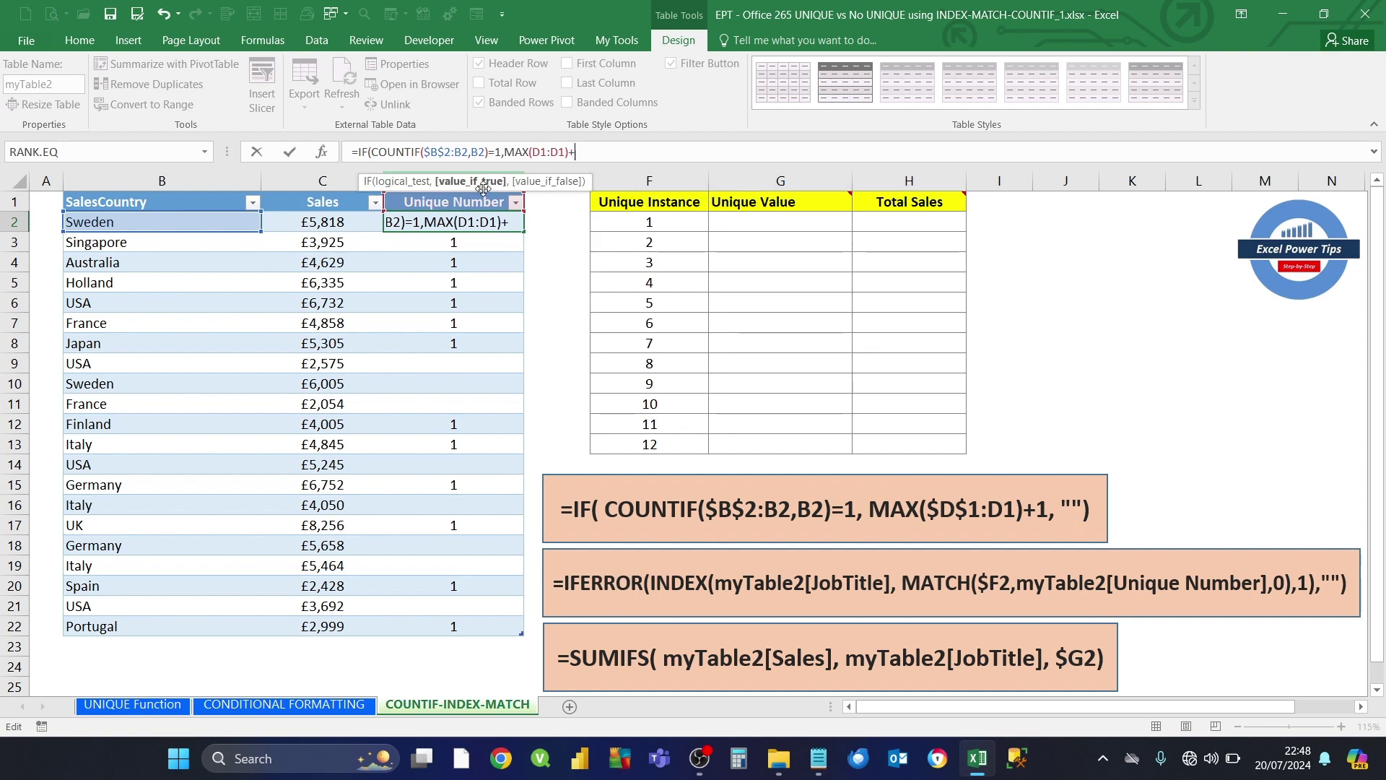
text(1)
click(534, 152)
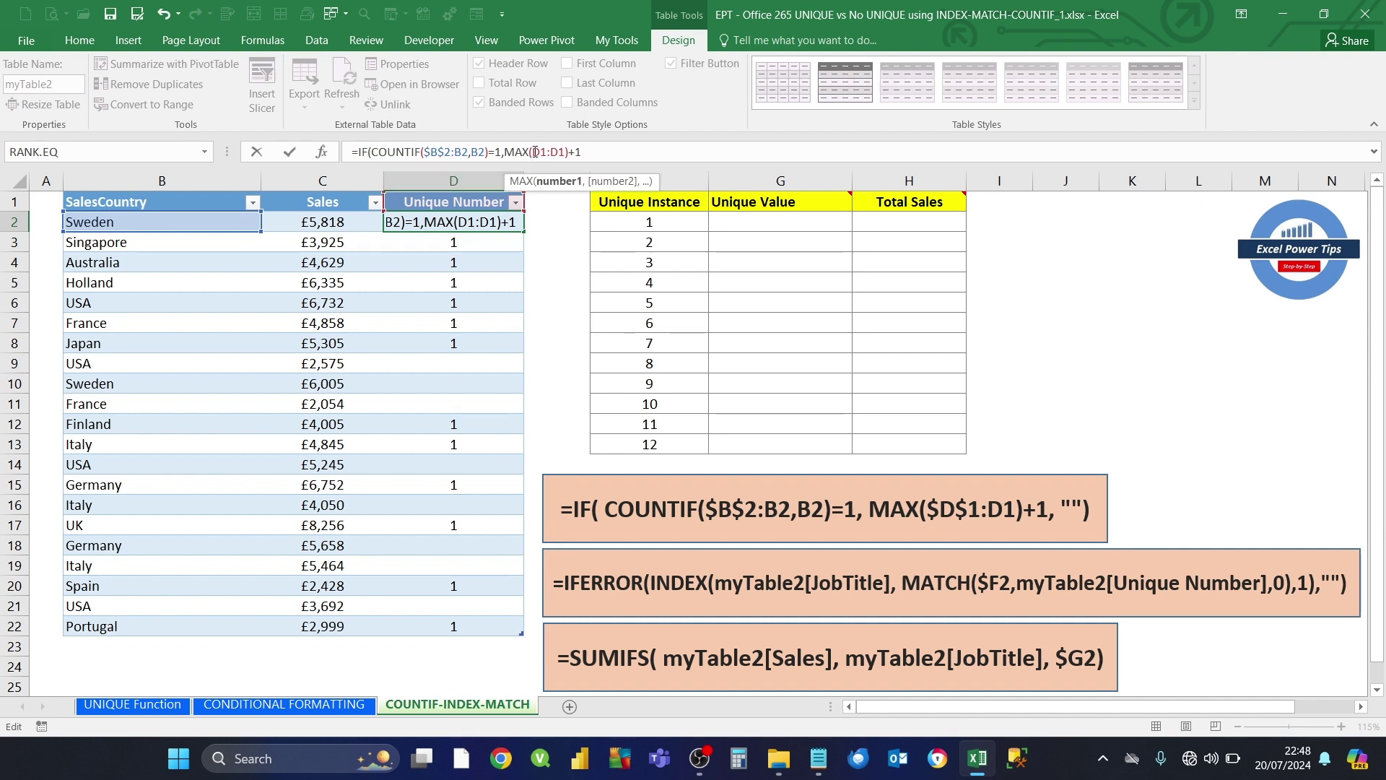
key(F4)
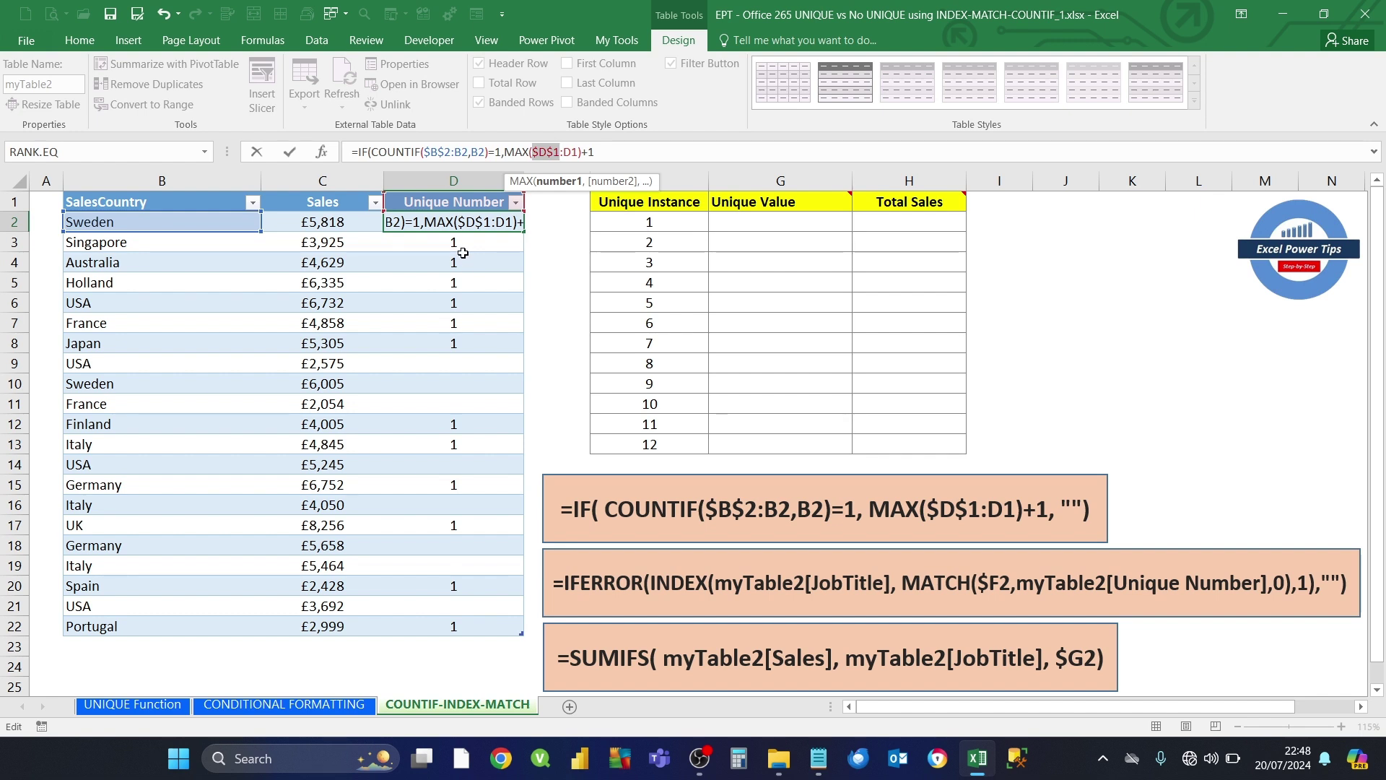
Step: Complete the IF formula in D2 with an empty string "" as its value-if-false and commit it to the Unique Number column
click(599, 151)
text(,)
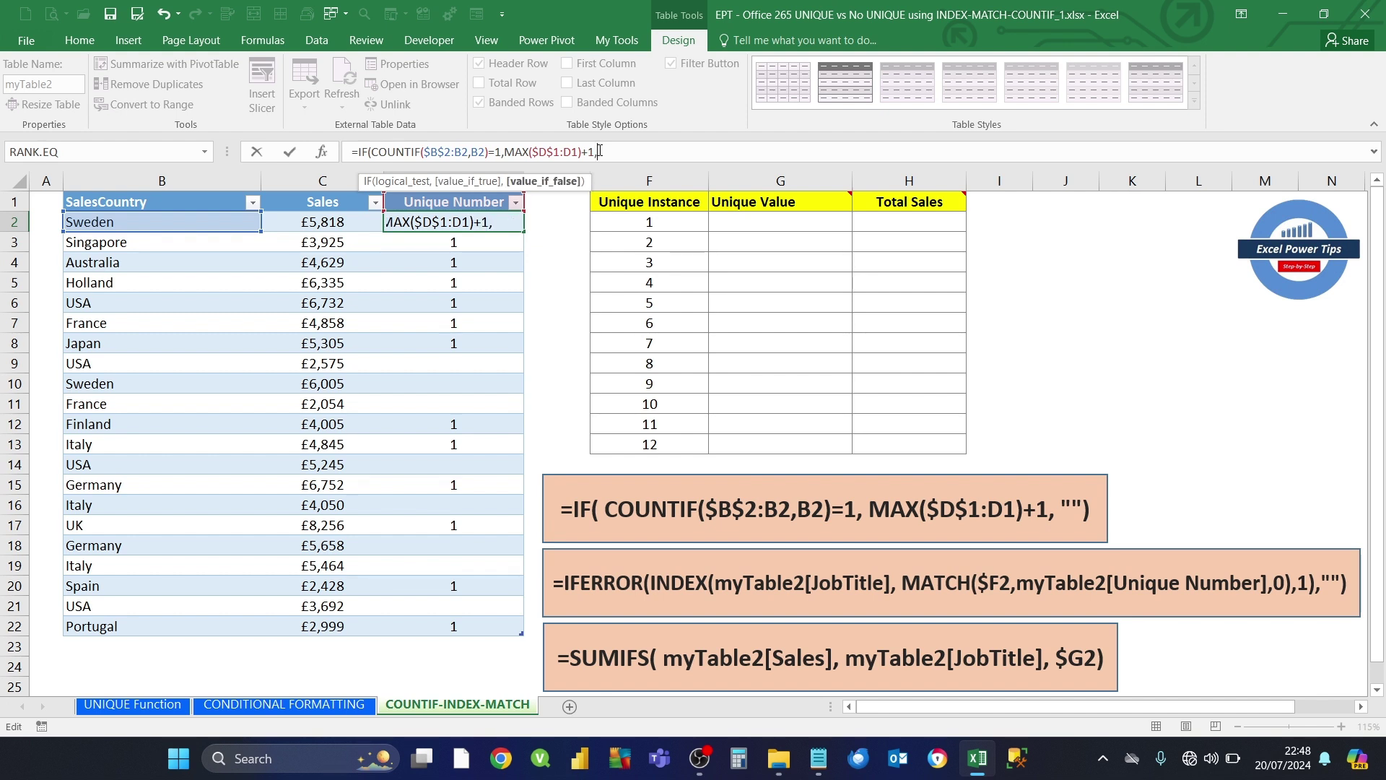
text("")
key(Return)
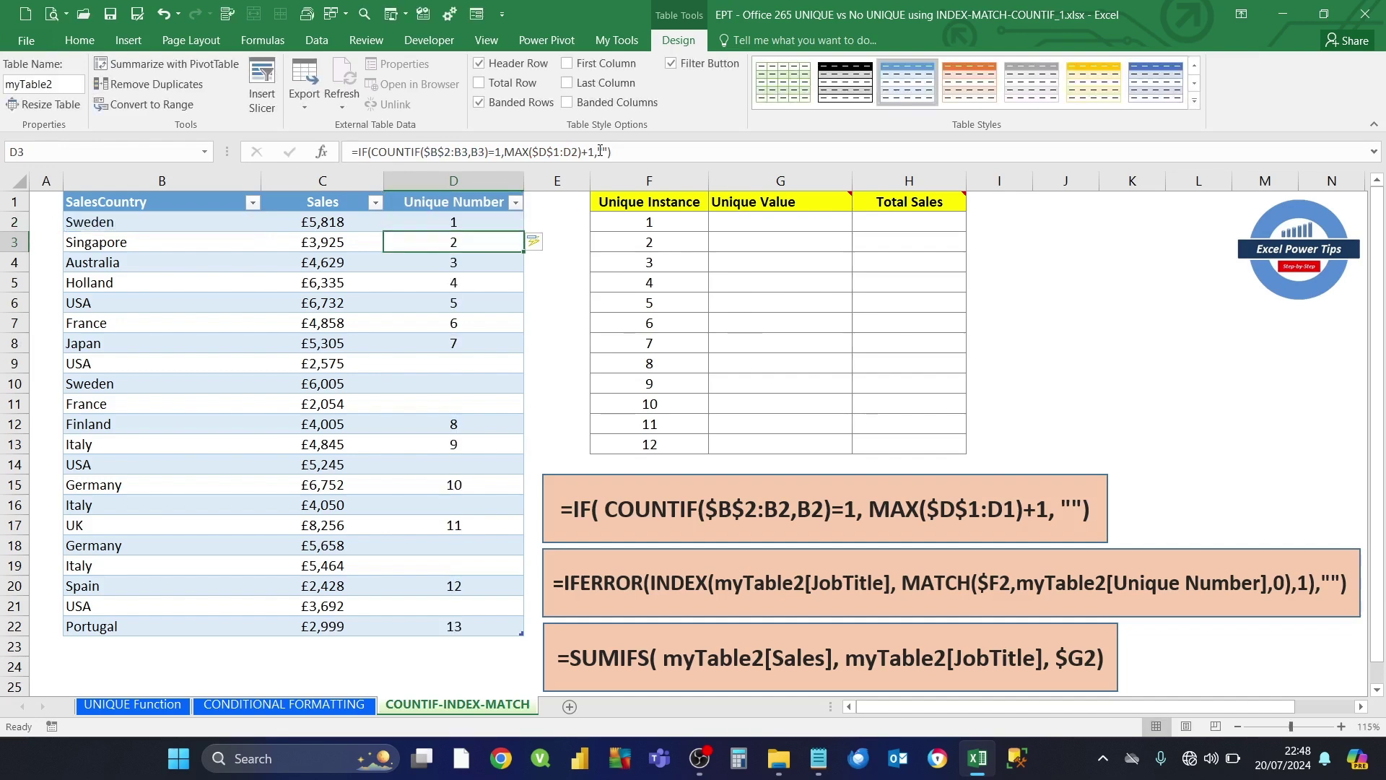
click(470, 220)
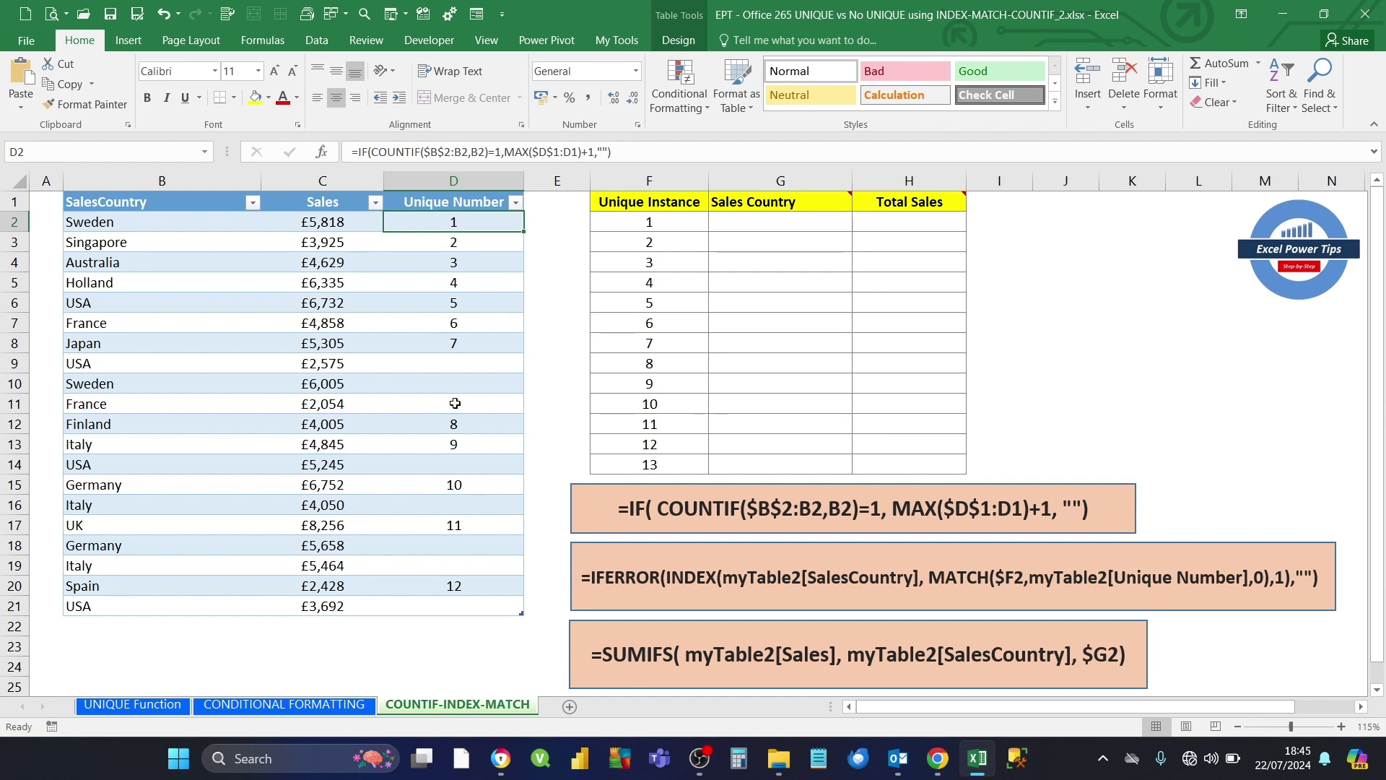
Step: Start a MATCH formula in cell G2 of the Sales Country column with $F2 as the lookup value, its column locked
click(753, 222)
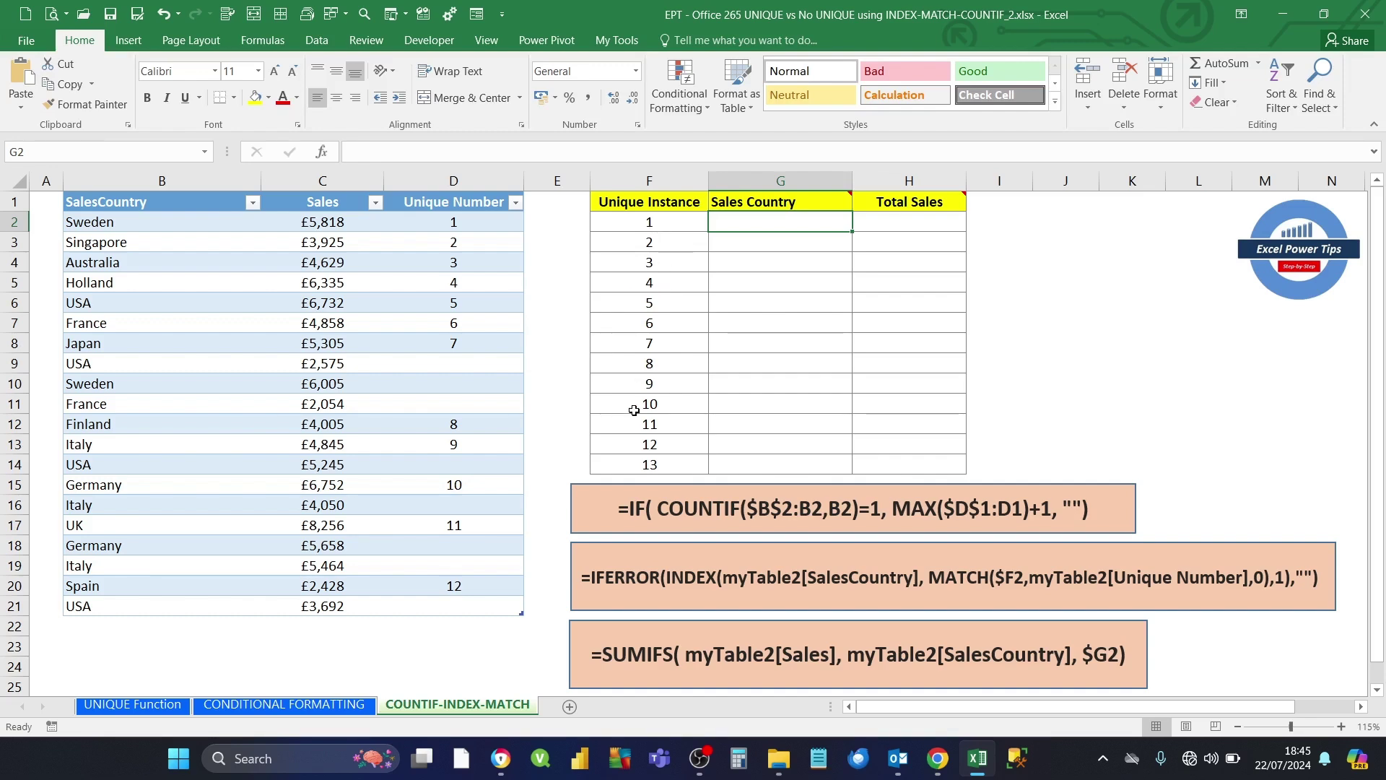
text(=)
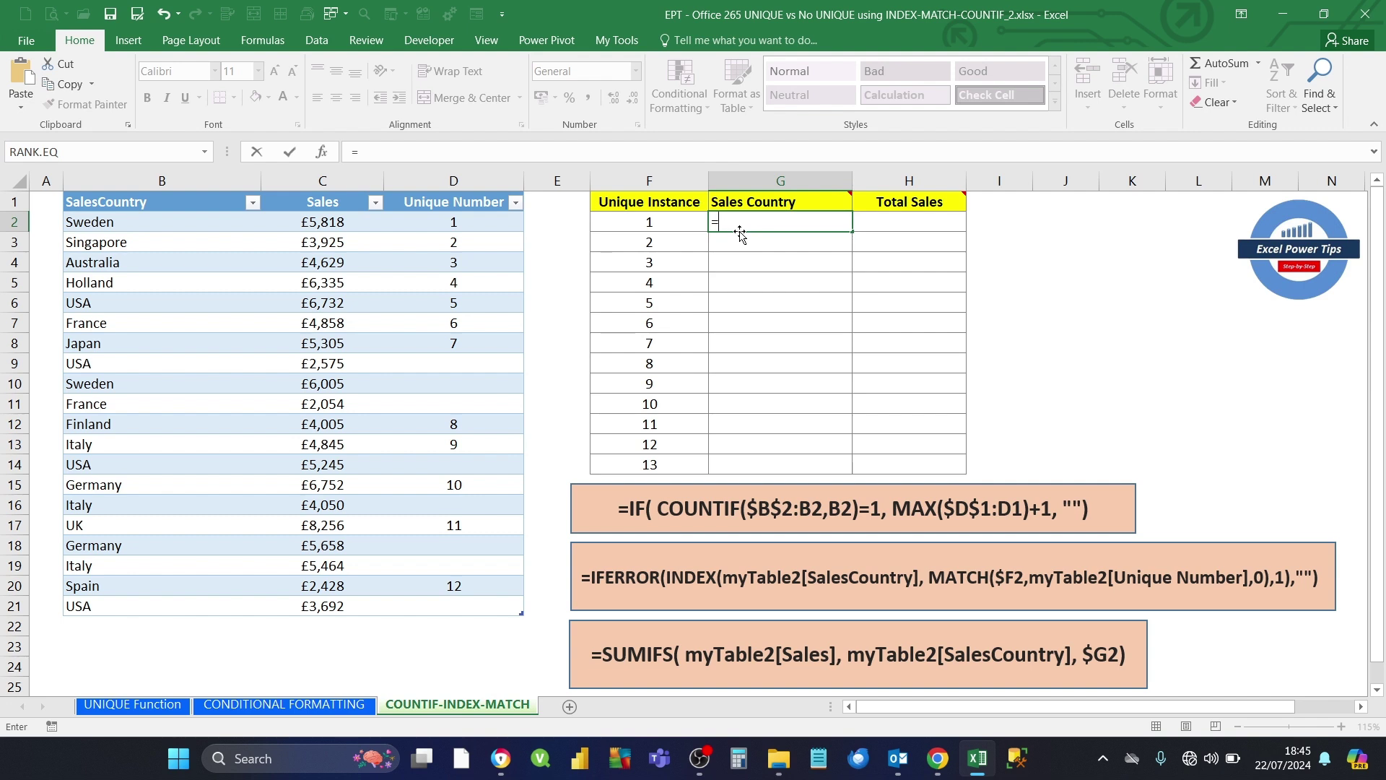
text(mat)
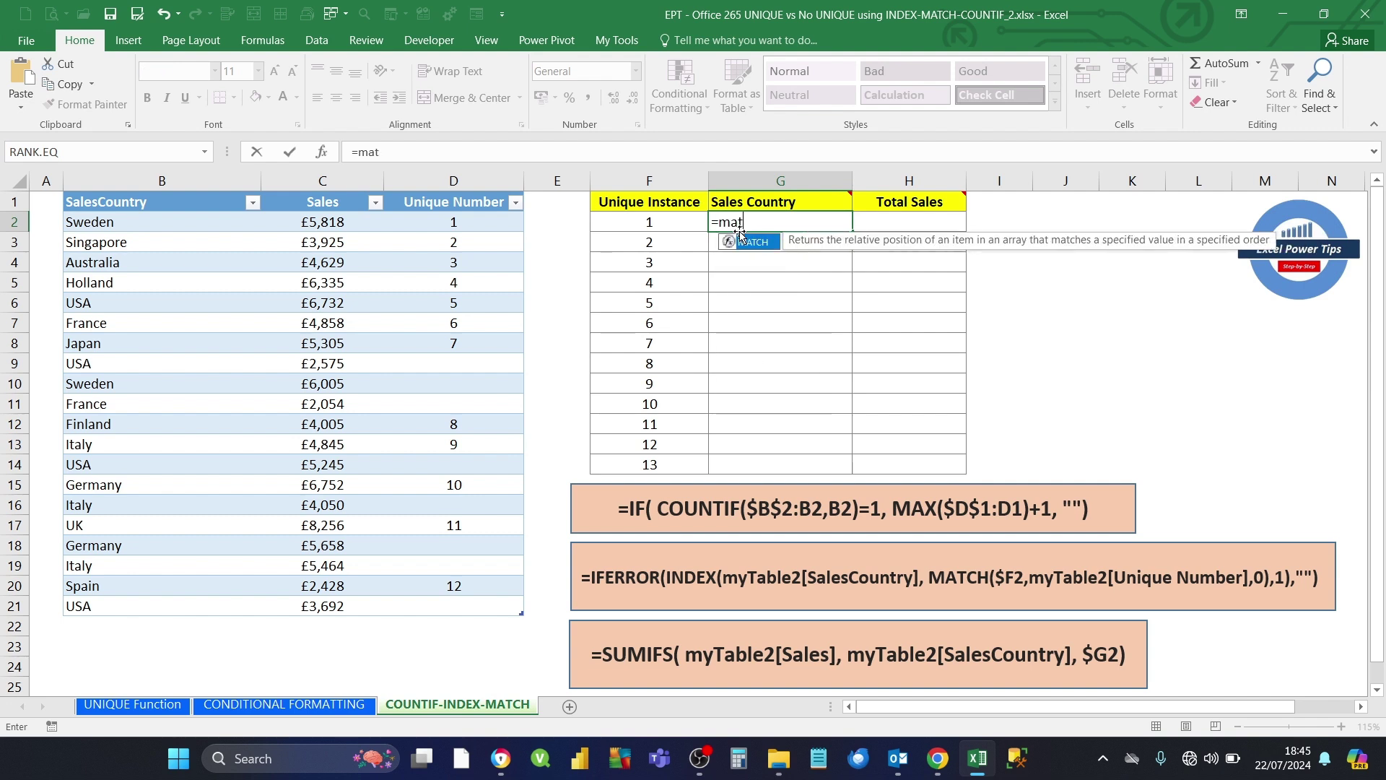
text(ch()
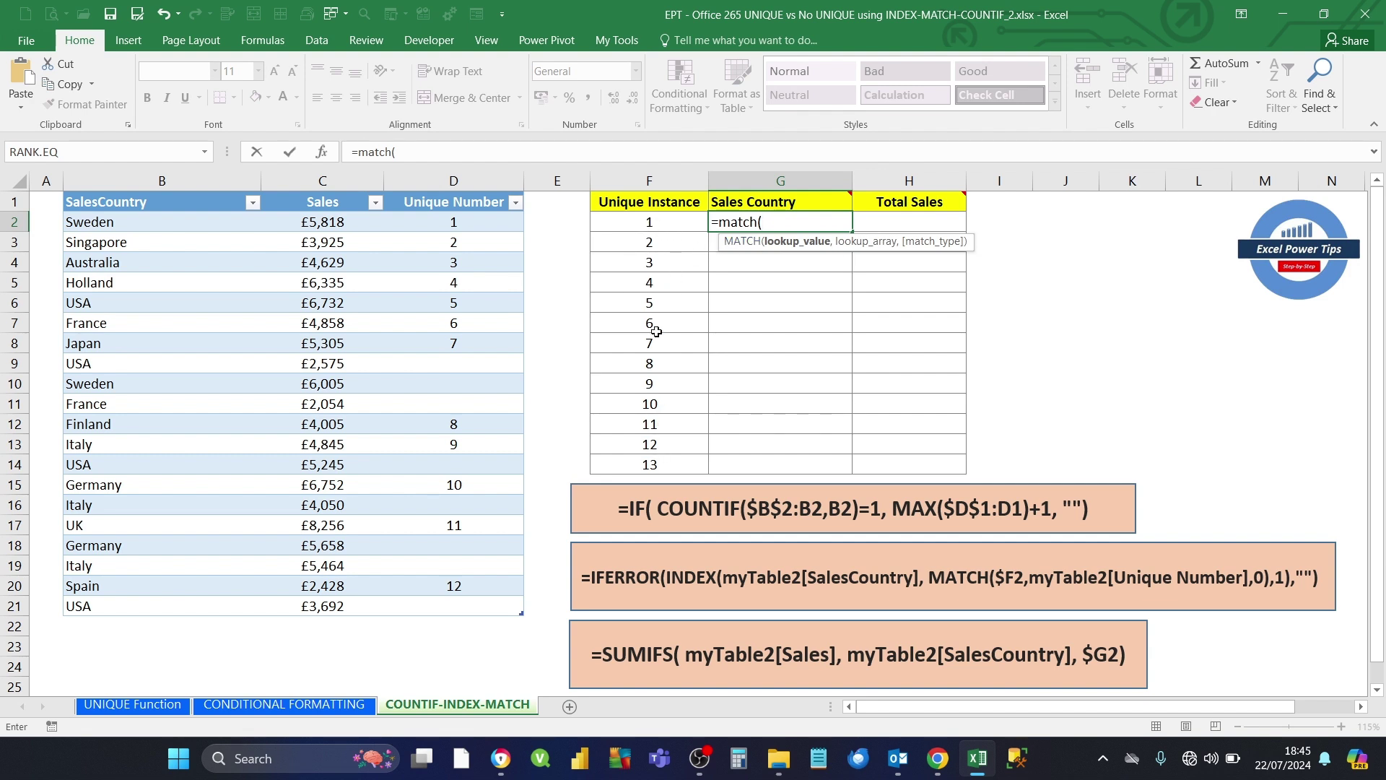
click(657, 223)
click(397, 153)
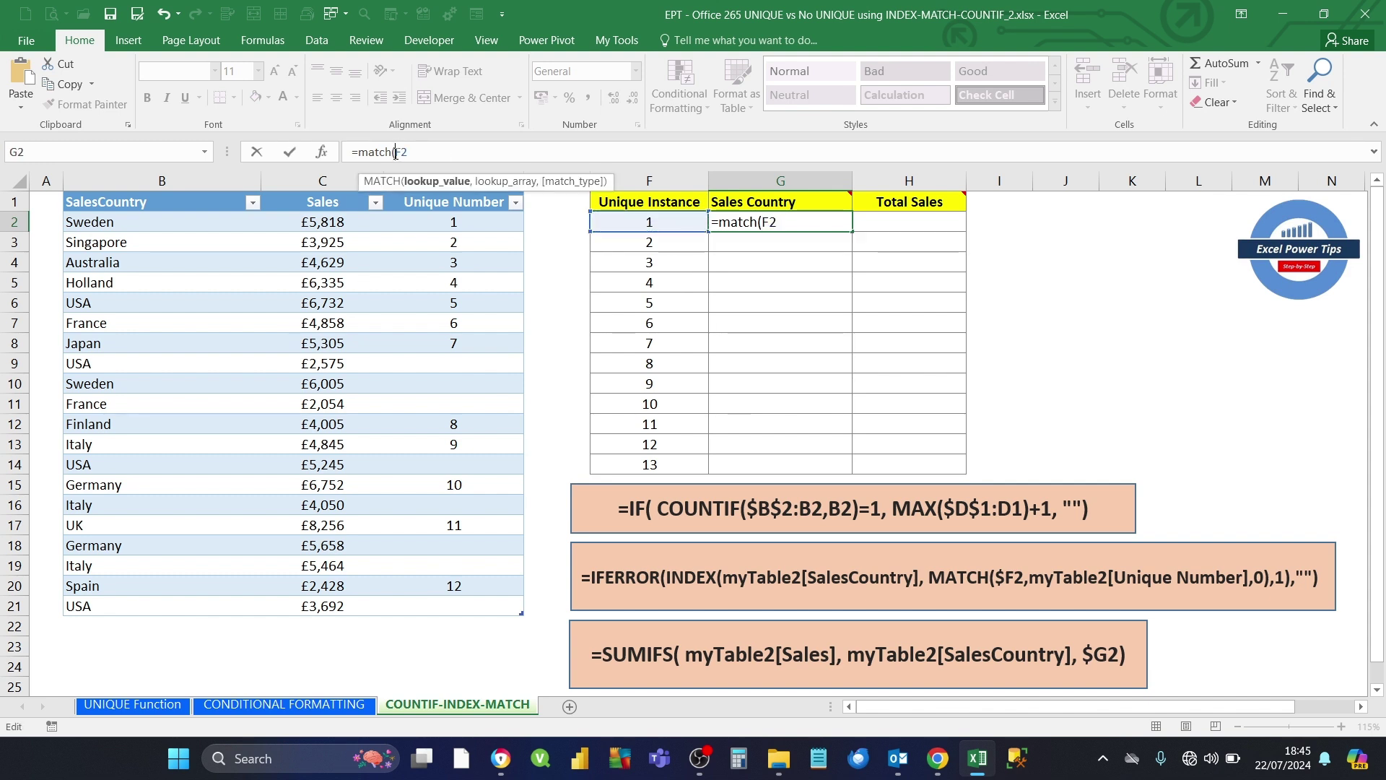
text($F2,)
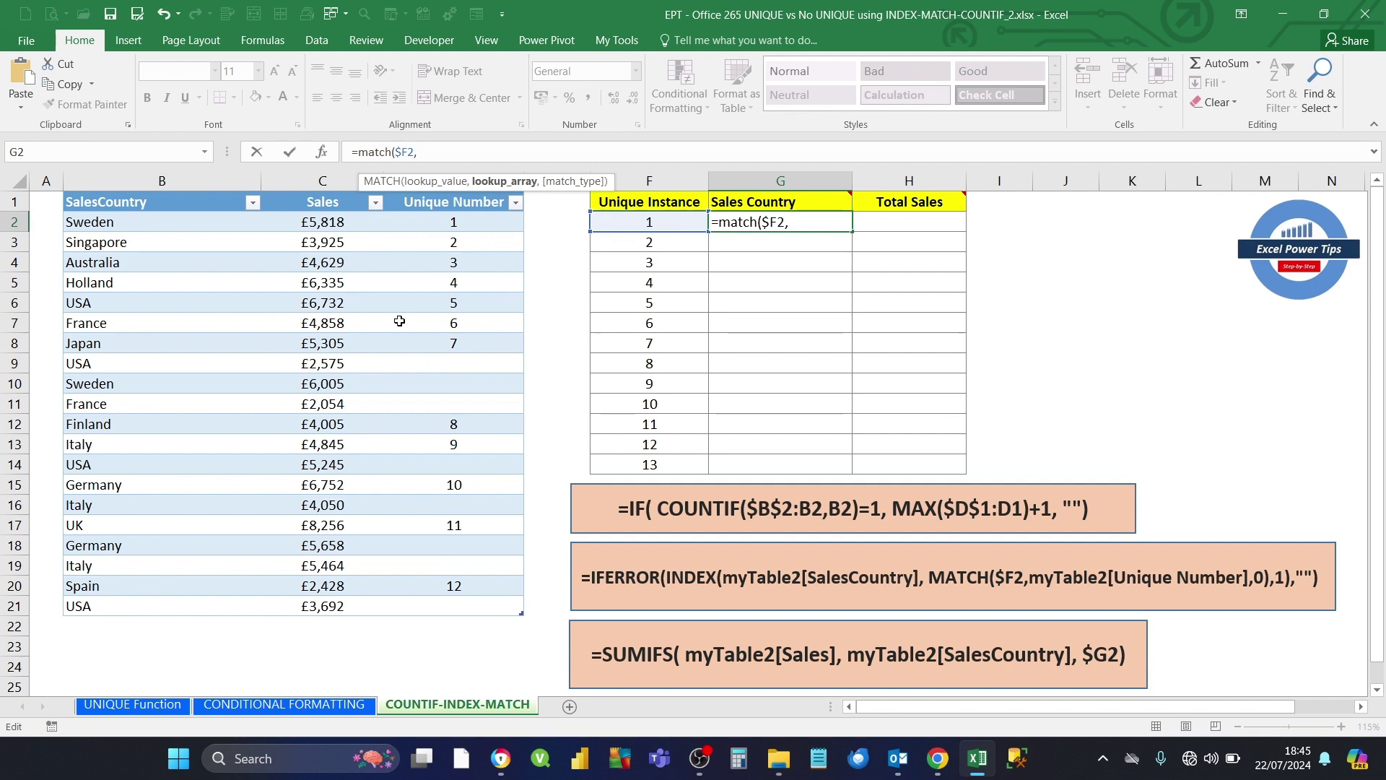
Step: Add myTable2[Unique Number] as the lookup array of the MATCH formula in G2
text(myt)
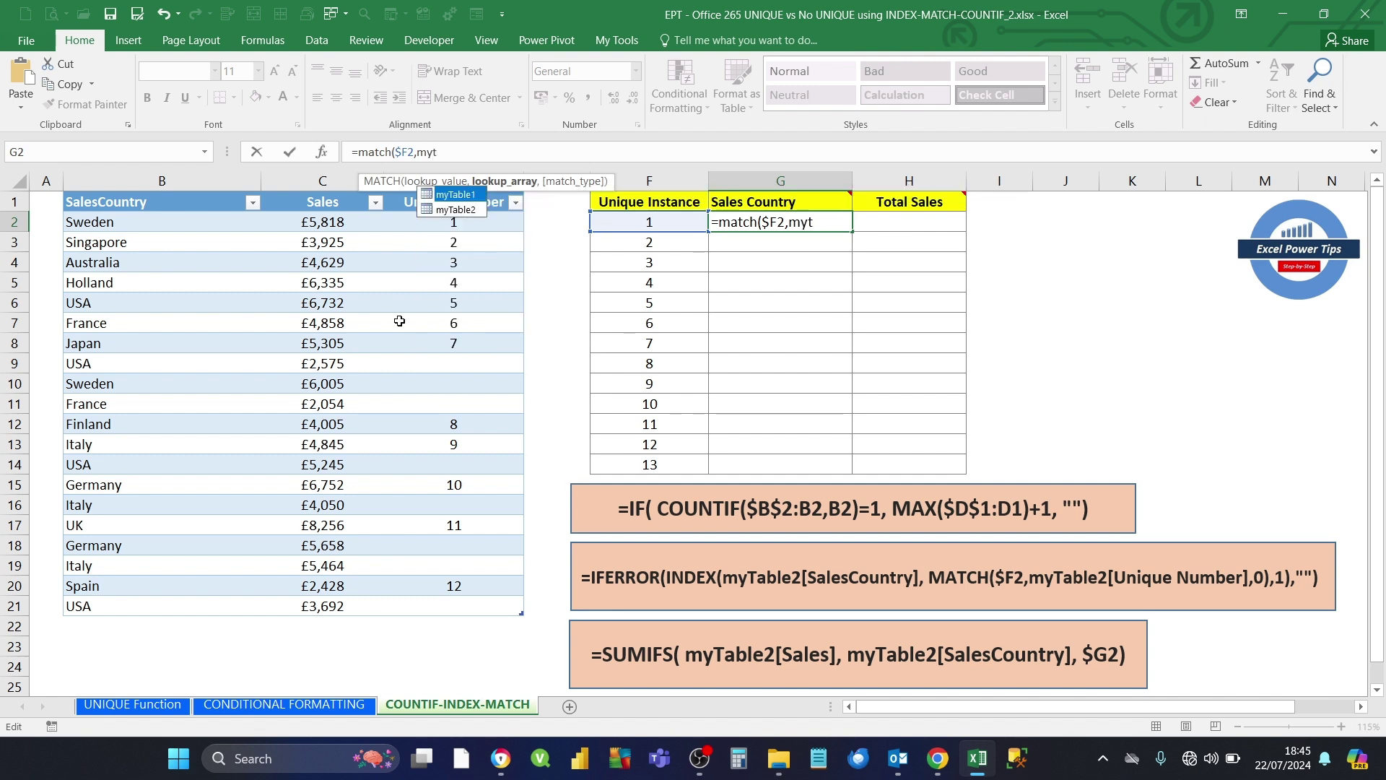
key(Down)
key(Tab)
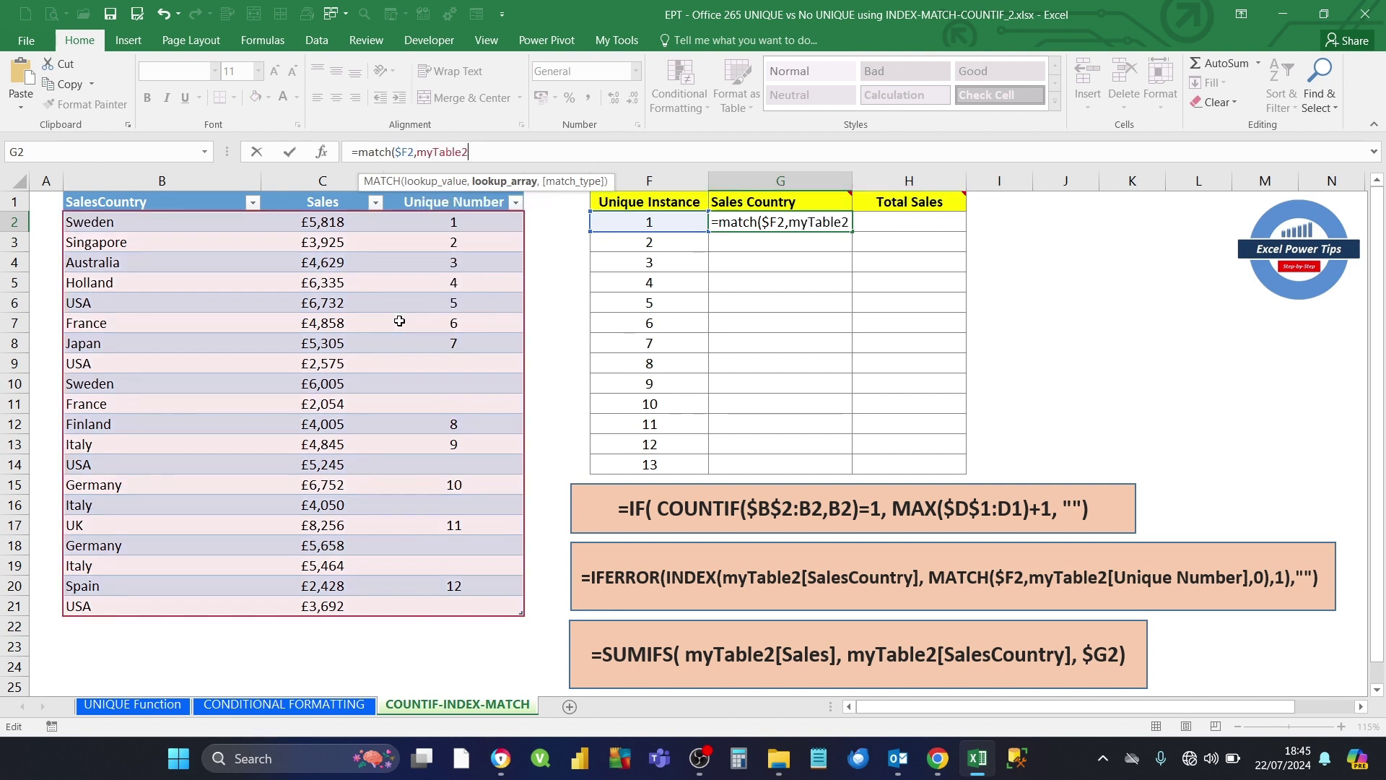
text([)
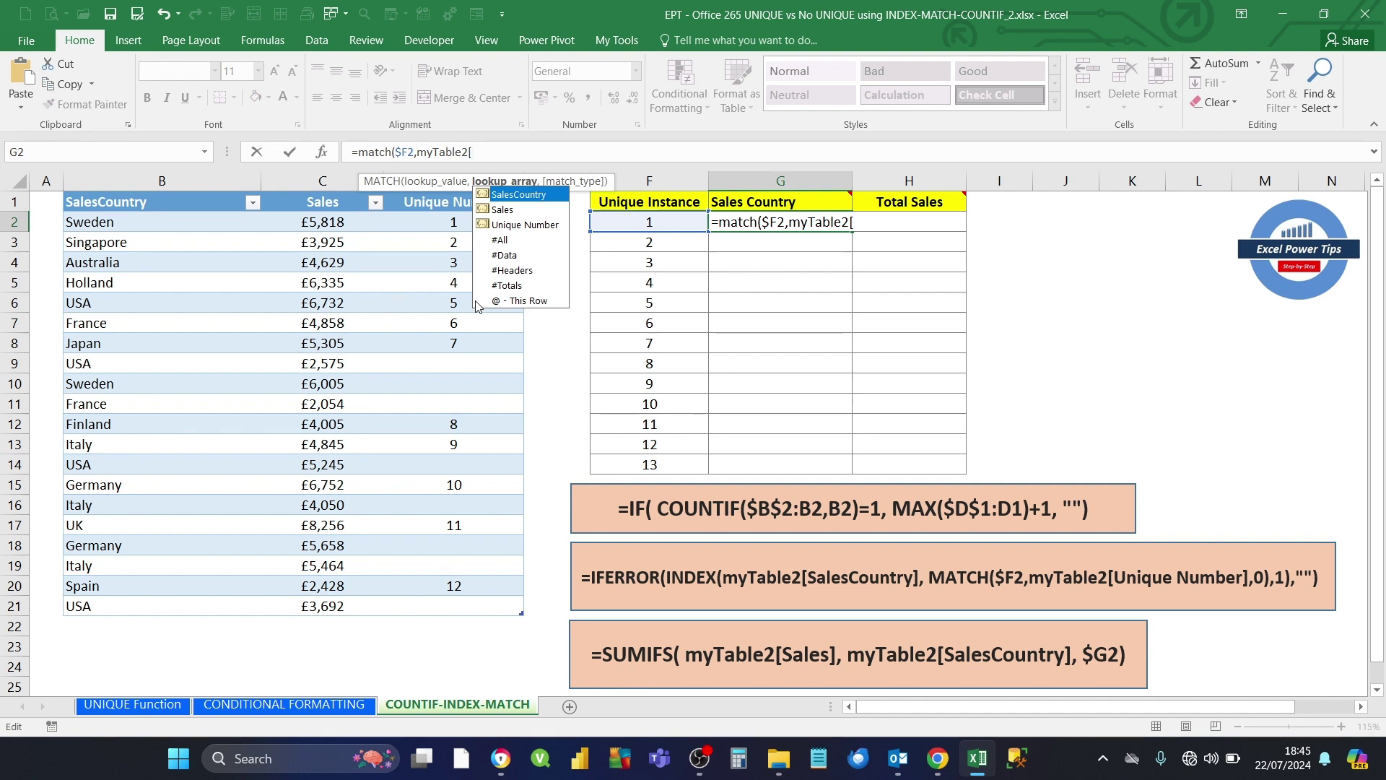
double_click(522, 225)
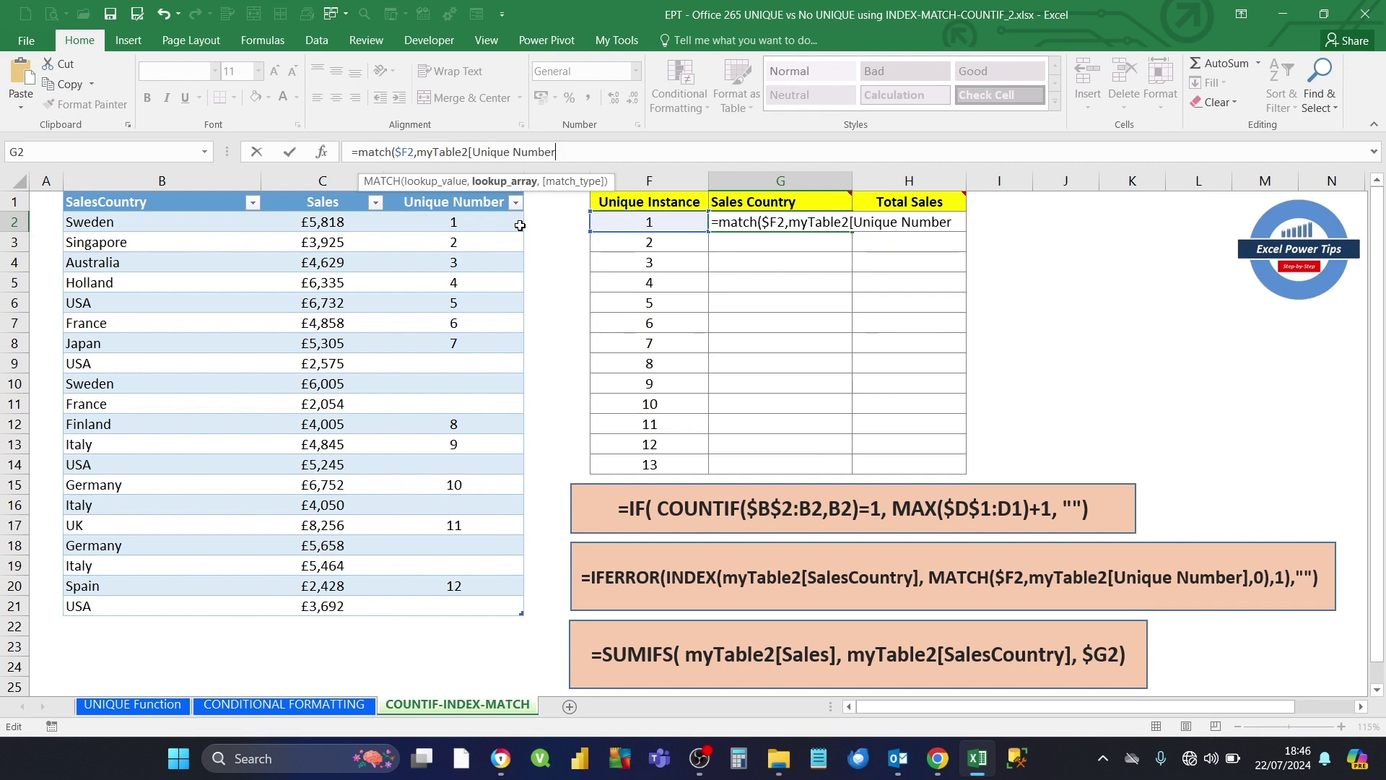
text(],)
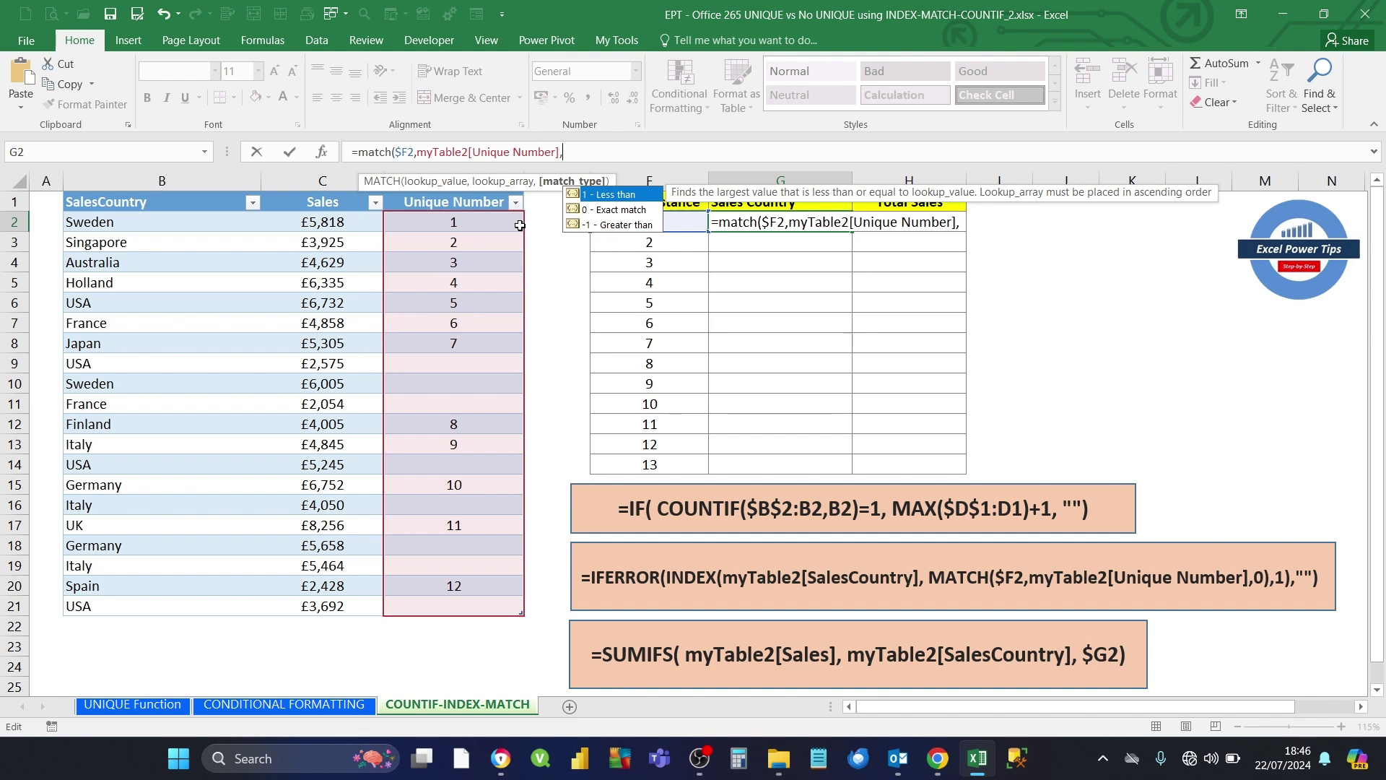
Step: Finish the MATCH formula in G2 with match type 0 for an exact match, and fill it down to G14
double_click(606, 210)
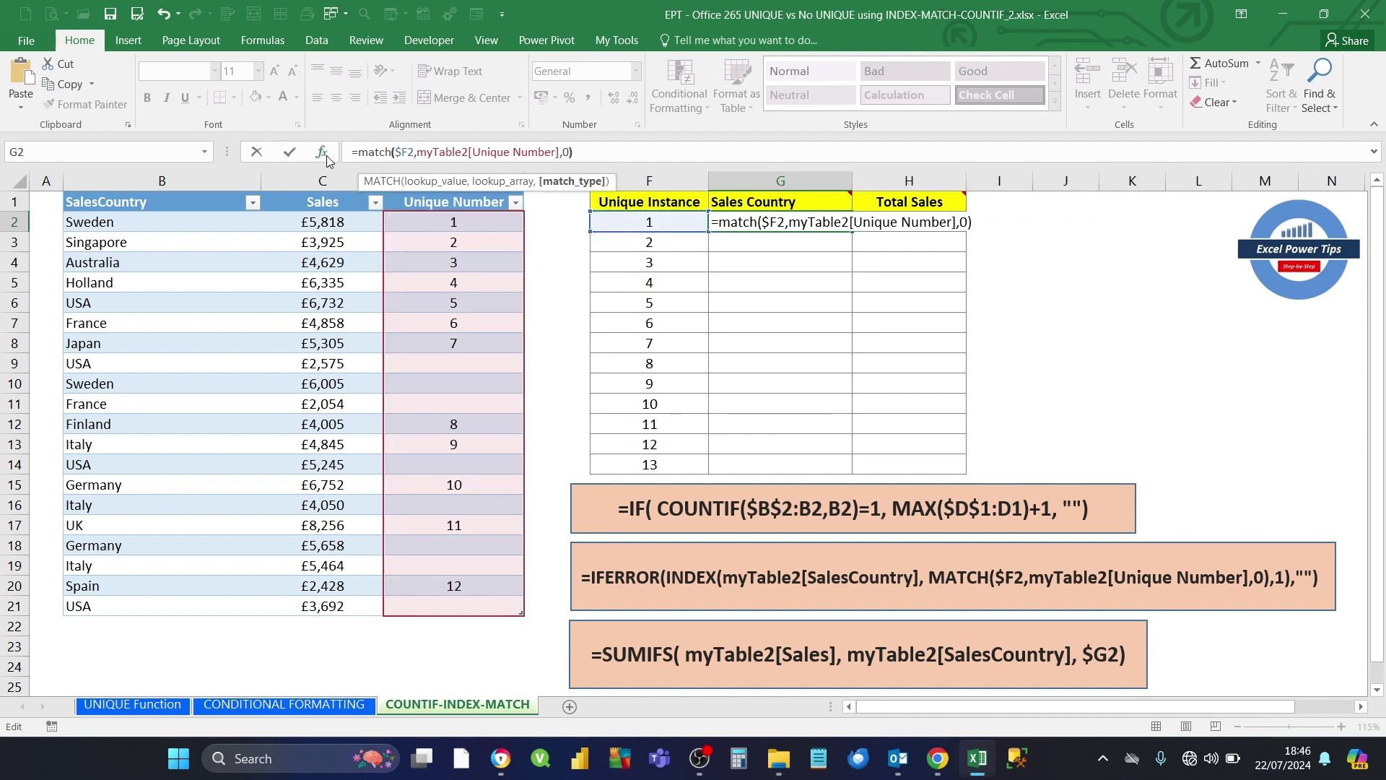
text())
click(296, 152)
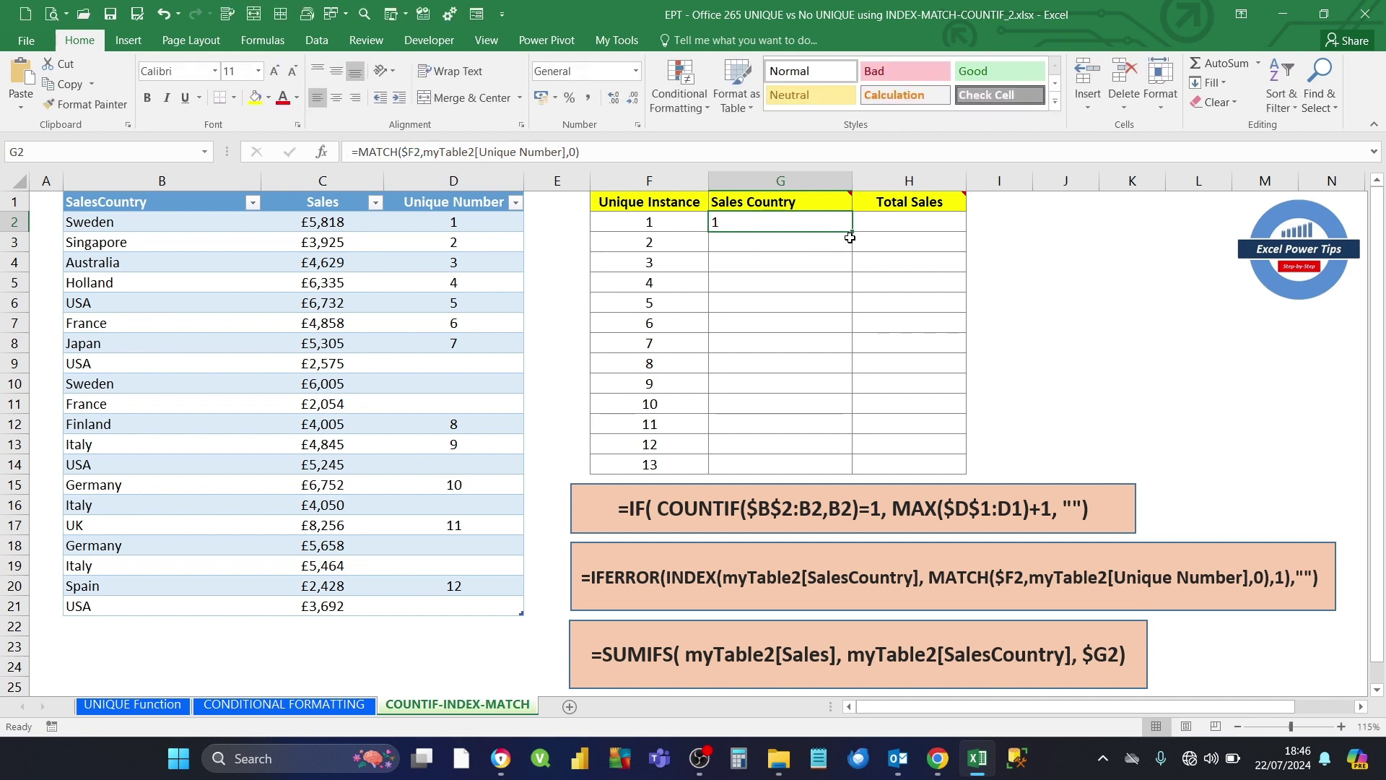
drag(853, 231, 829, 468)
click(737, 223)
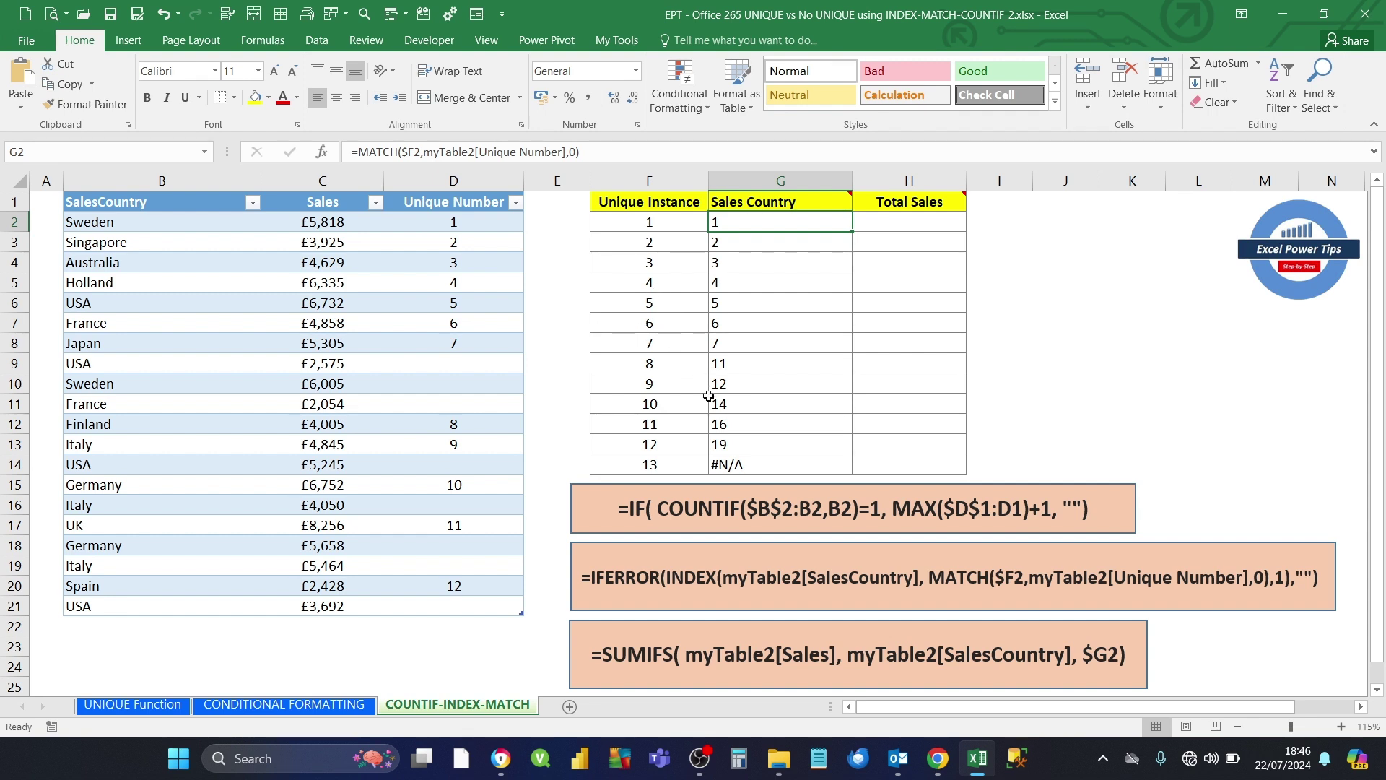
Step: Check the MATCH result for unique instance 9 against a count of Sales cells C2:C13, and examine the result for instance 13
click(654, 382)
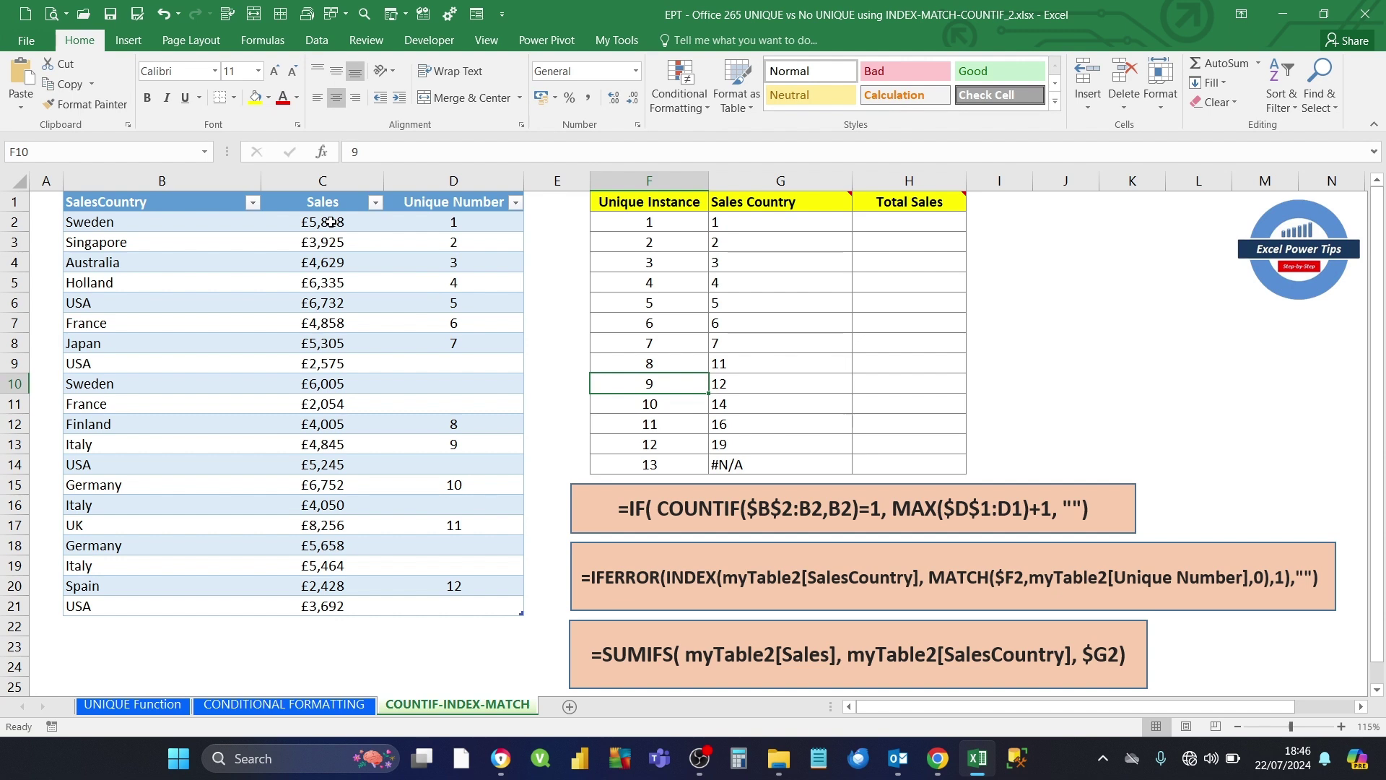
drag(331, 223, 336, 448)
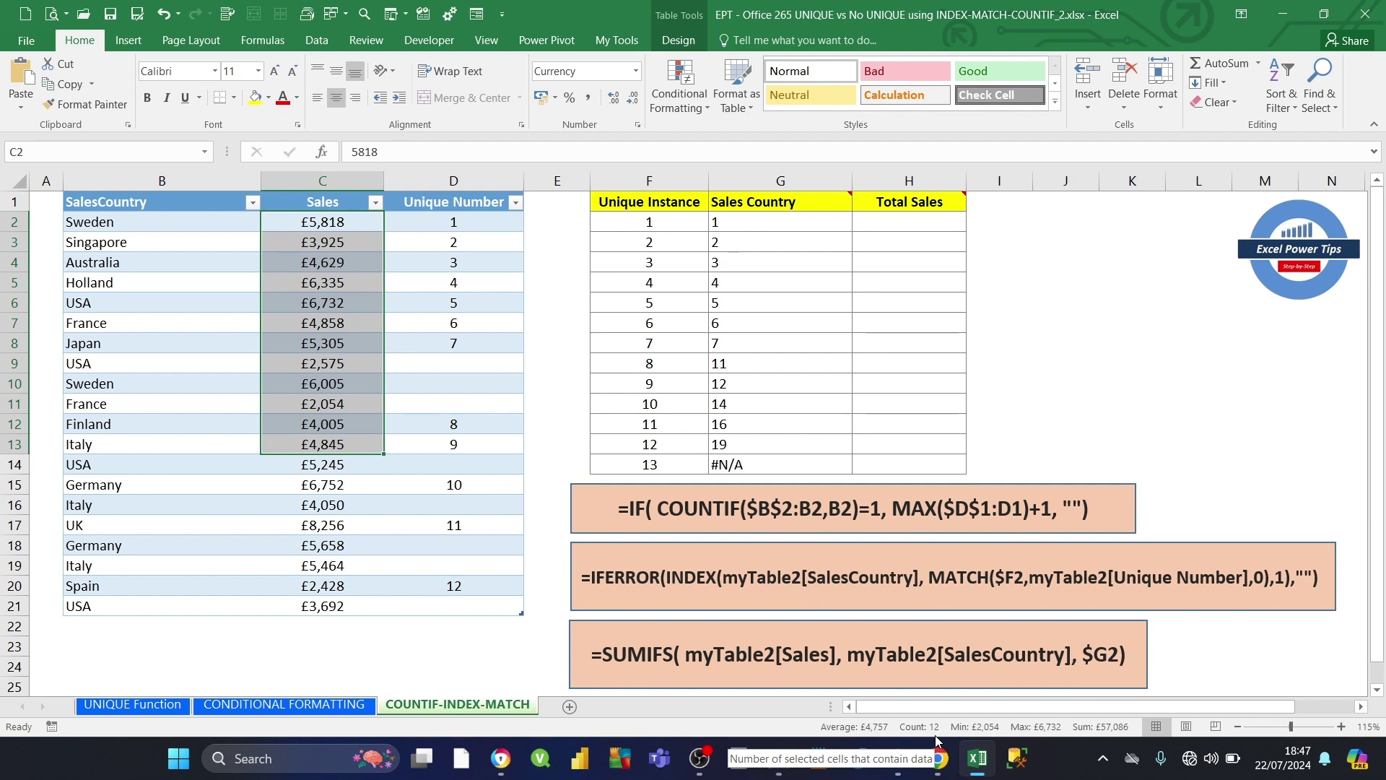
click(654, 390)
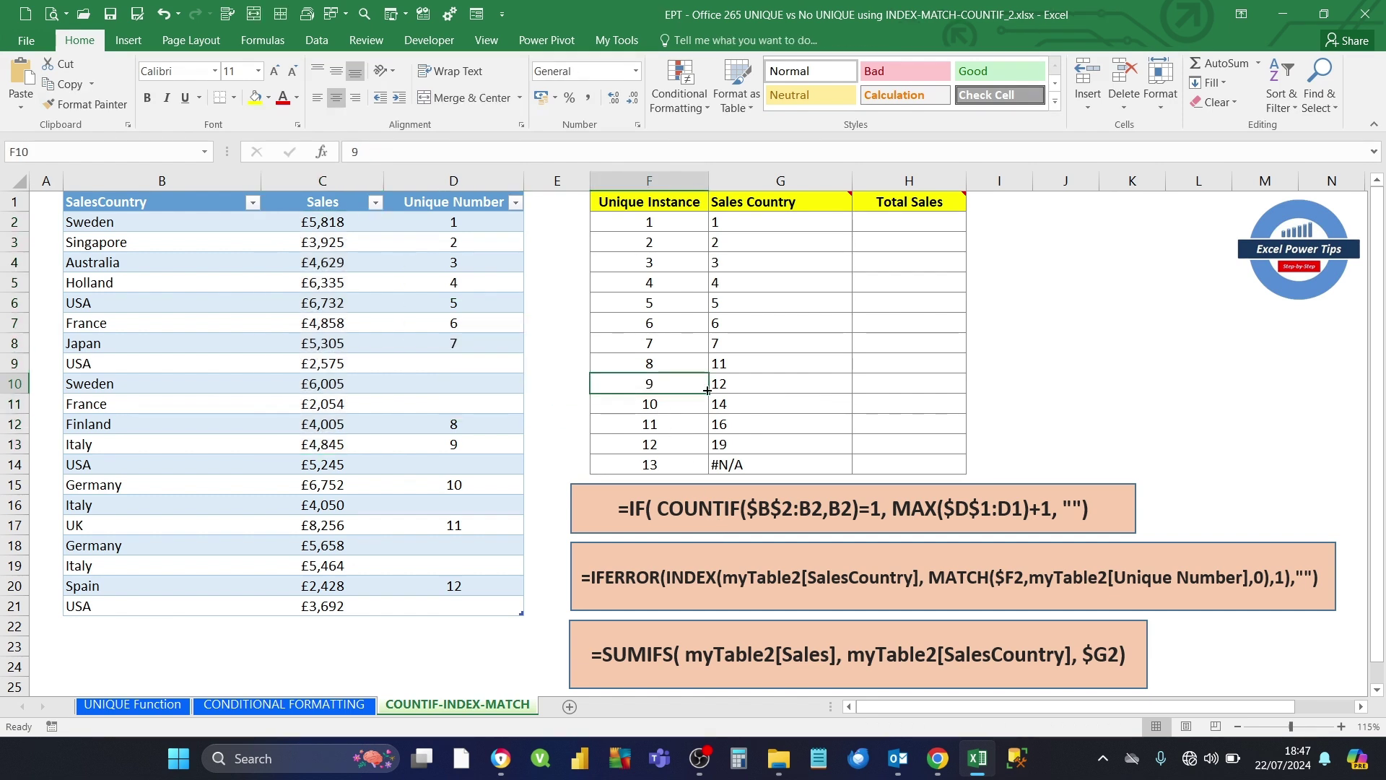
click(721, 387)
key(Down)
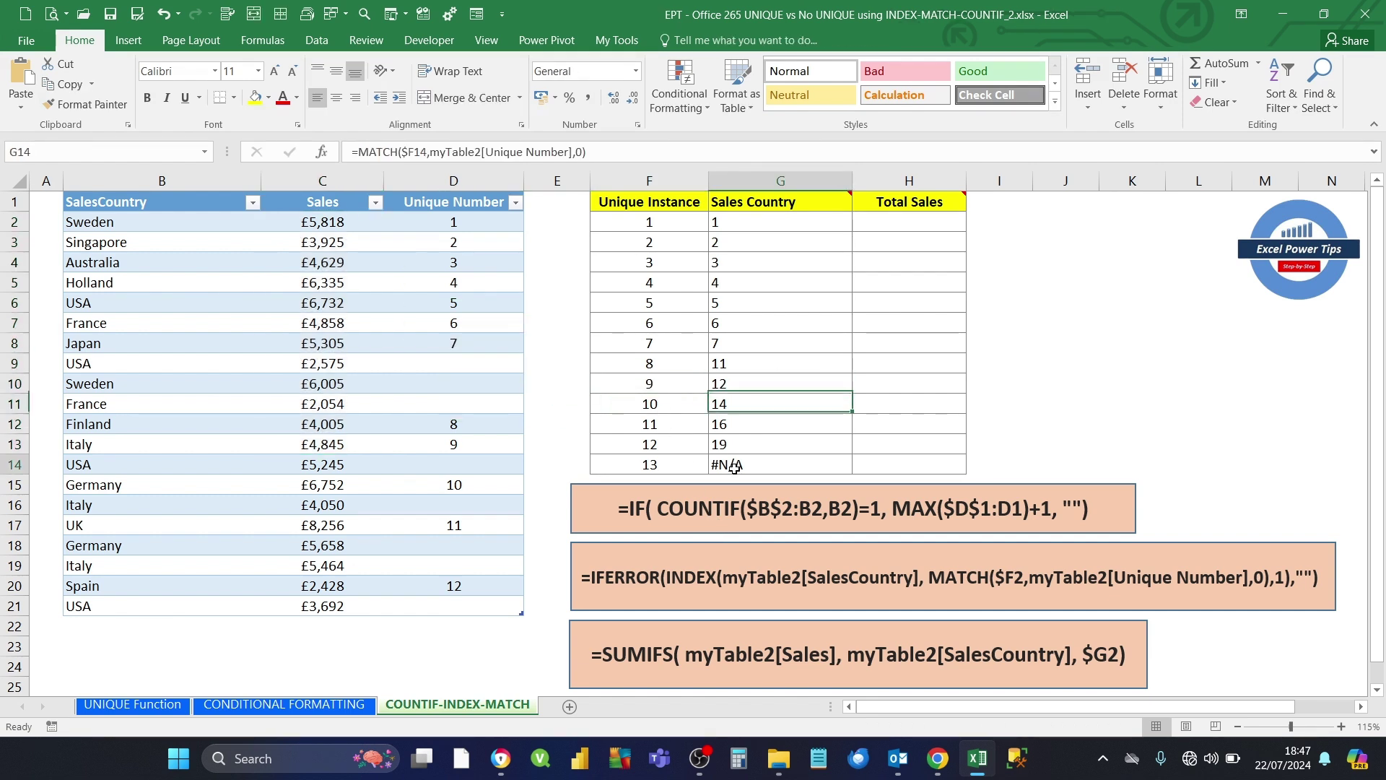
click(735, 468)
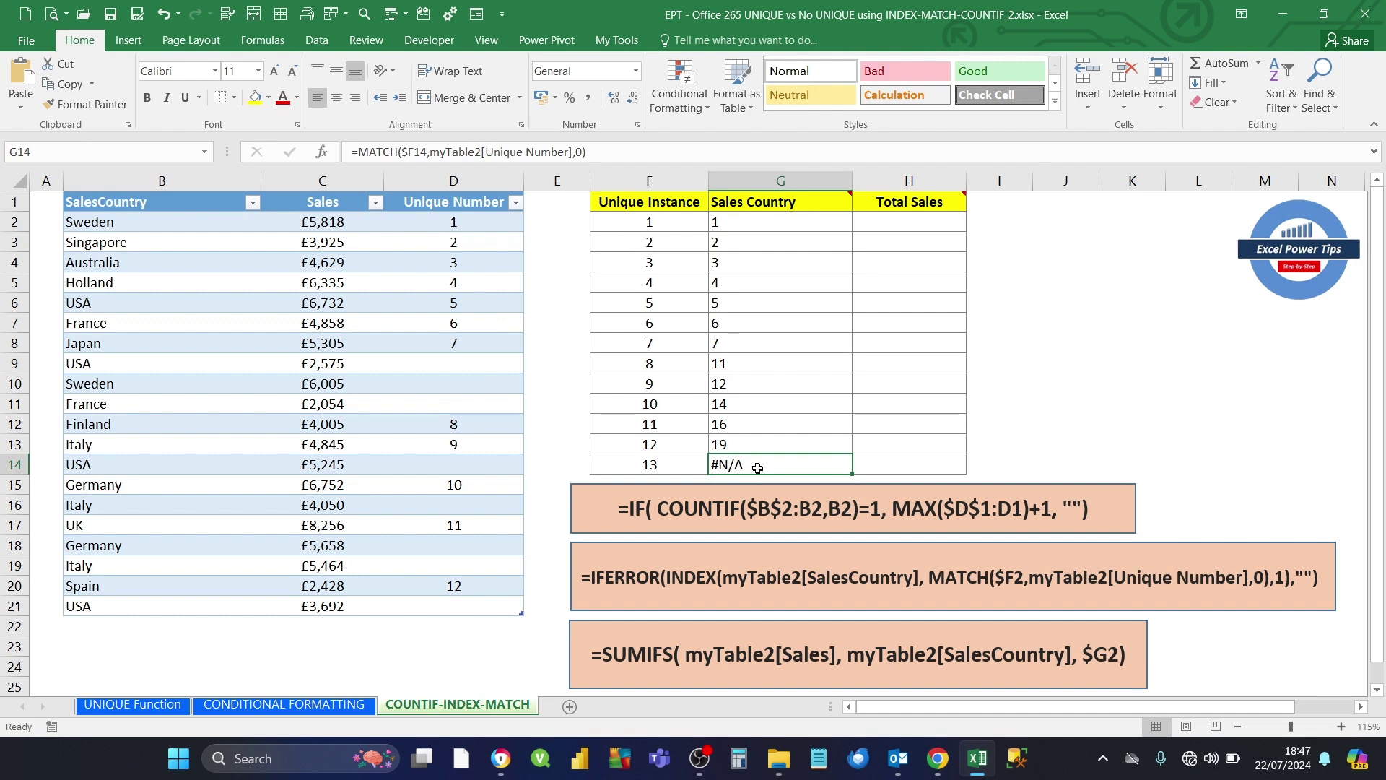
click(650, 464)
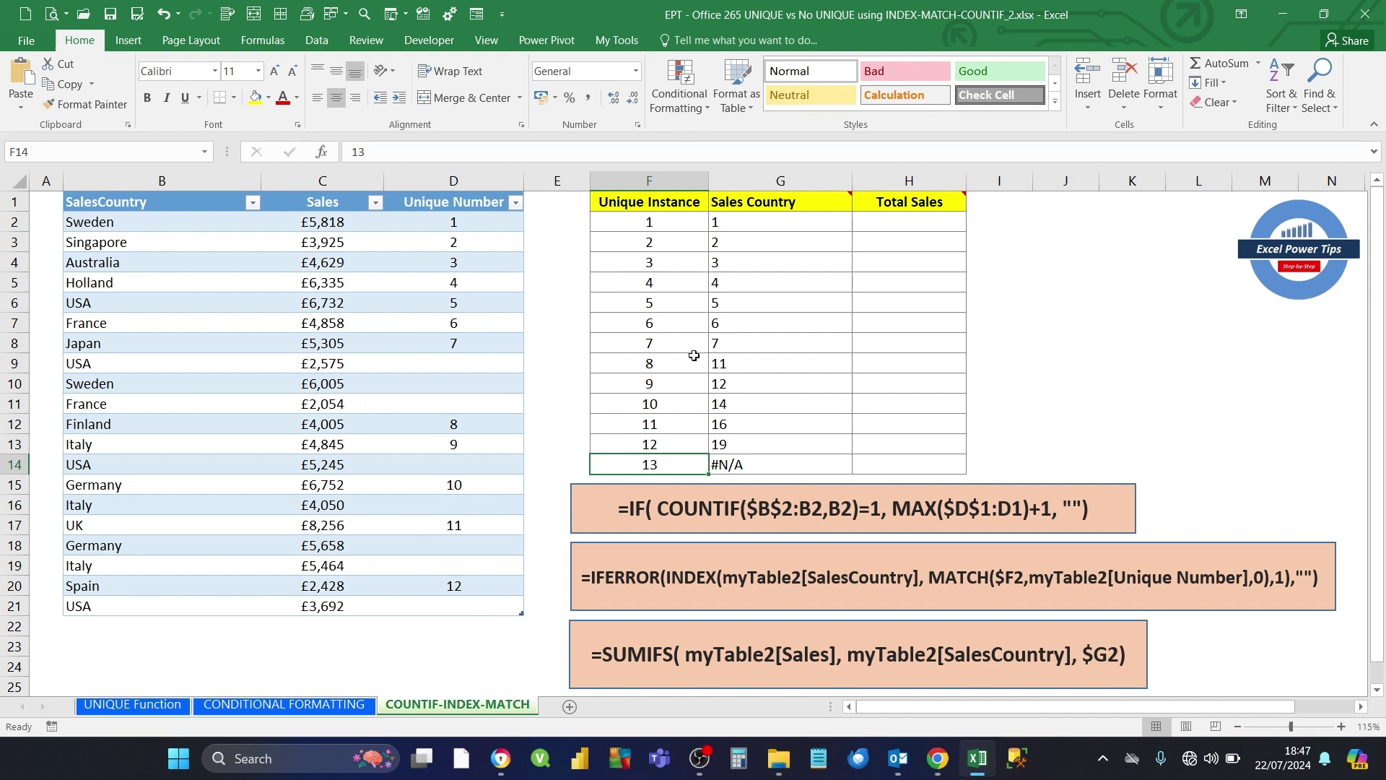
Step: Try wrapping the MATCH in G2 in IFERROR with "" as the value if error, and fill it down to G14
click(732, 225)
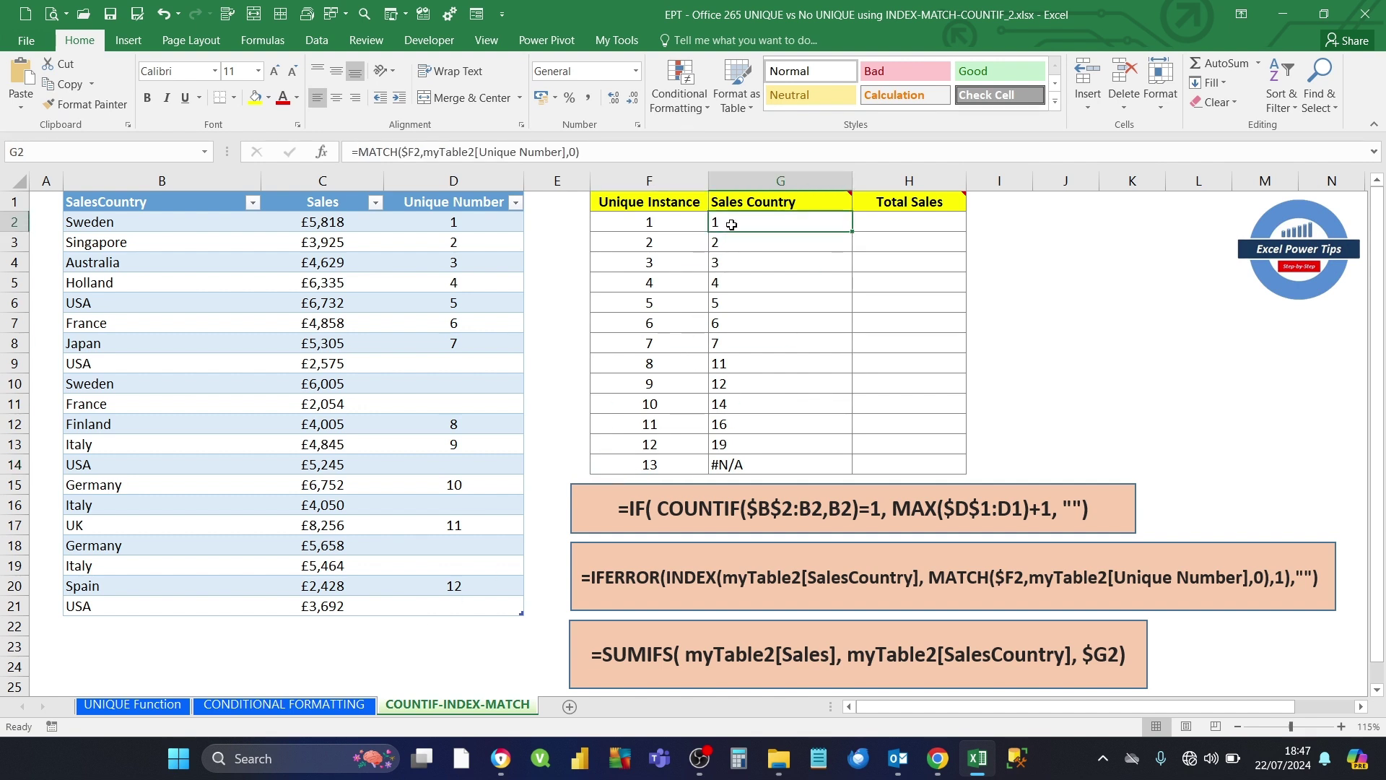
click(360, 153)
text(if)
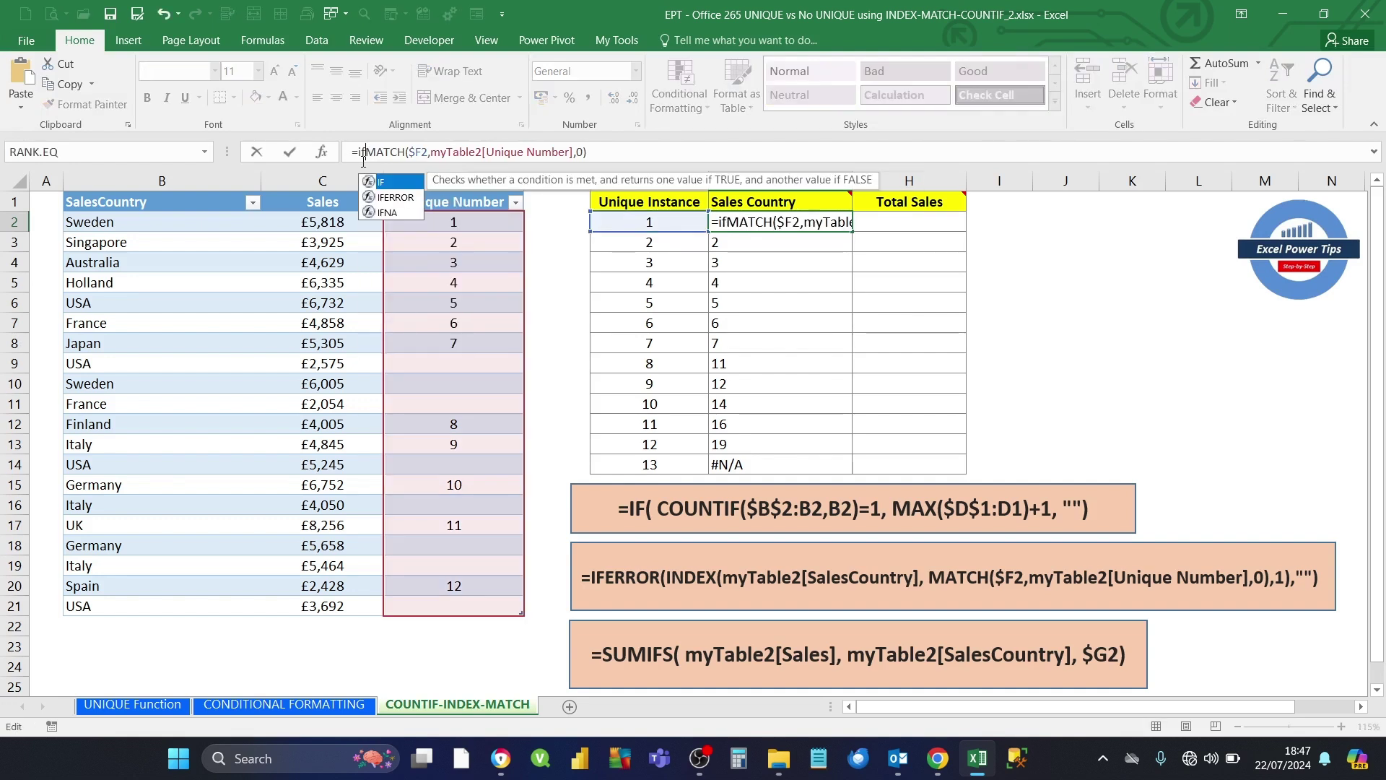
key(Down)
key(Tab)
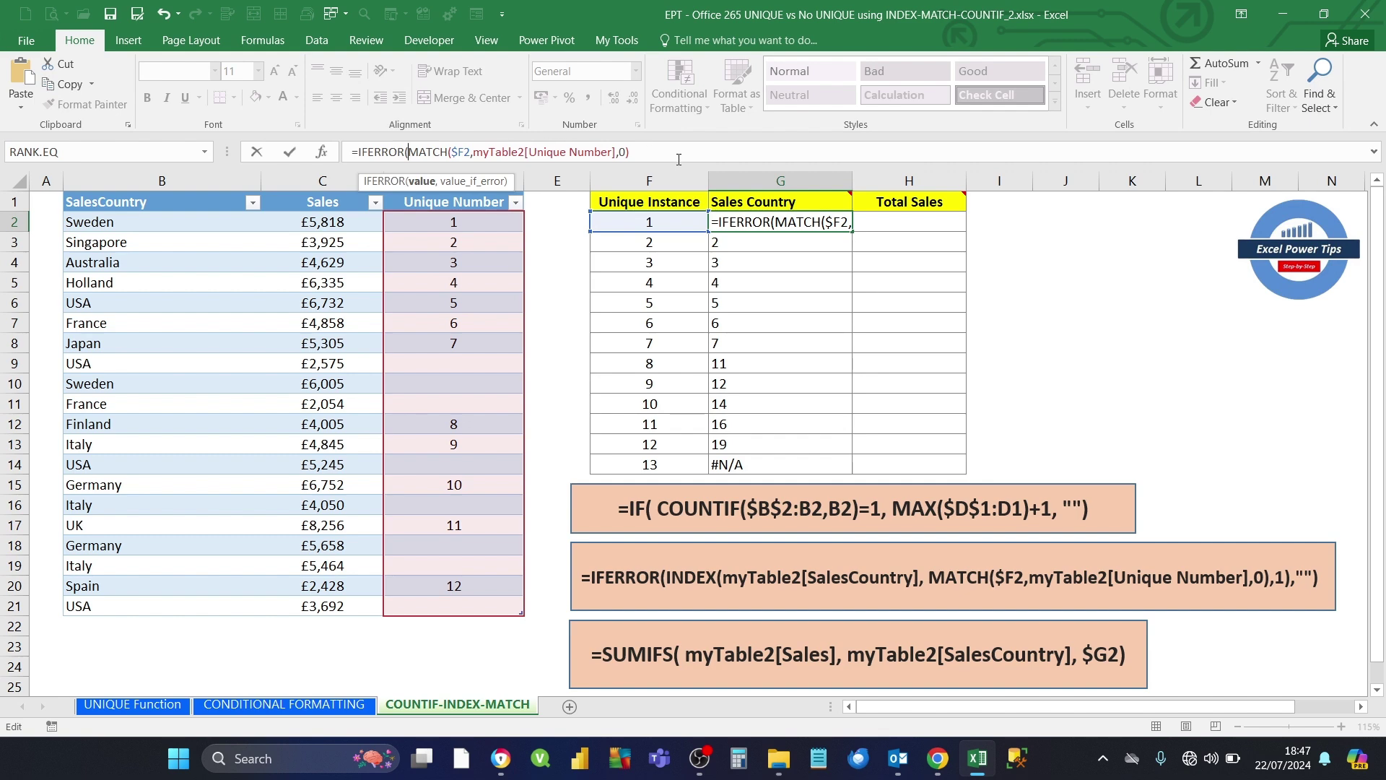
text(,)
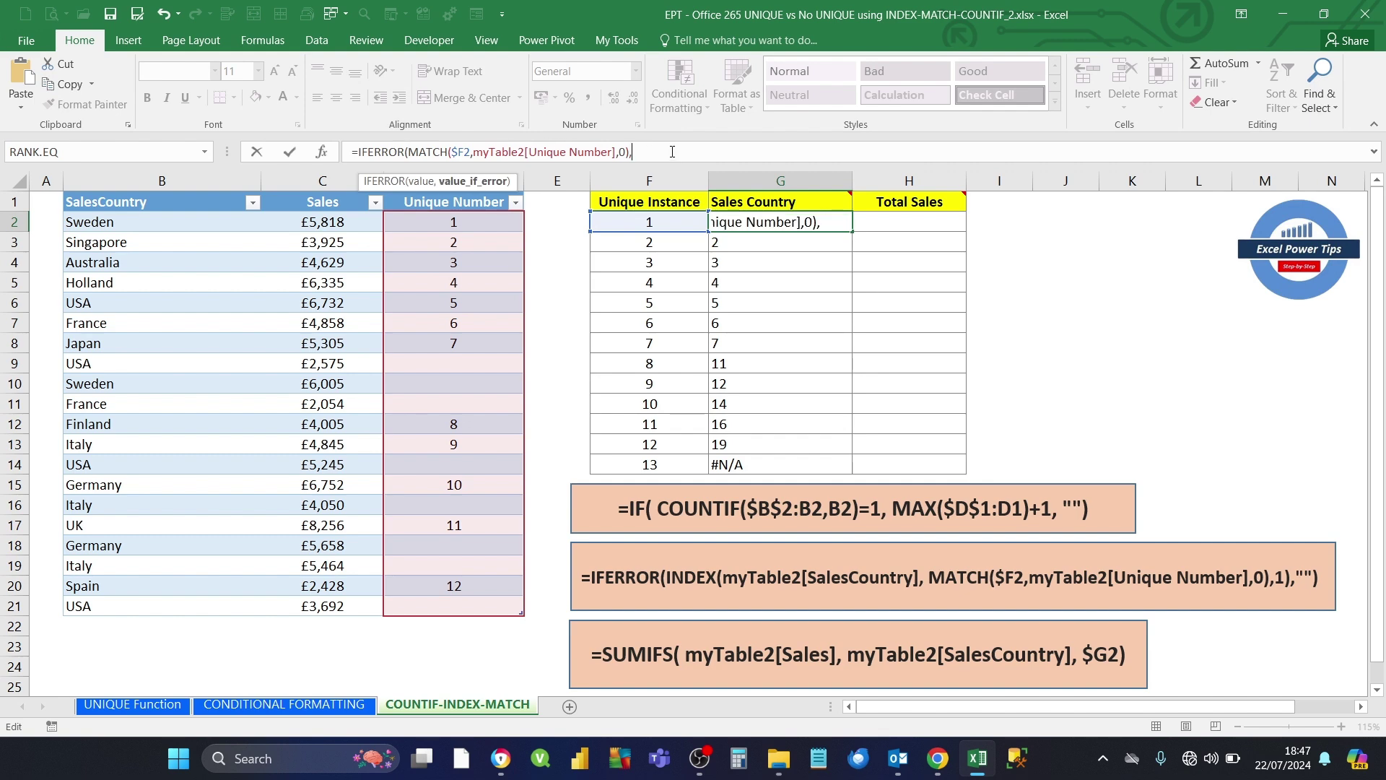
text(""))
key(Return)
click(815, 220)
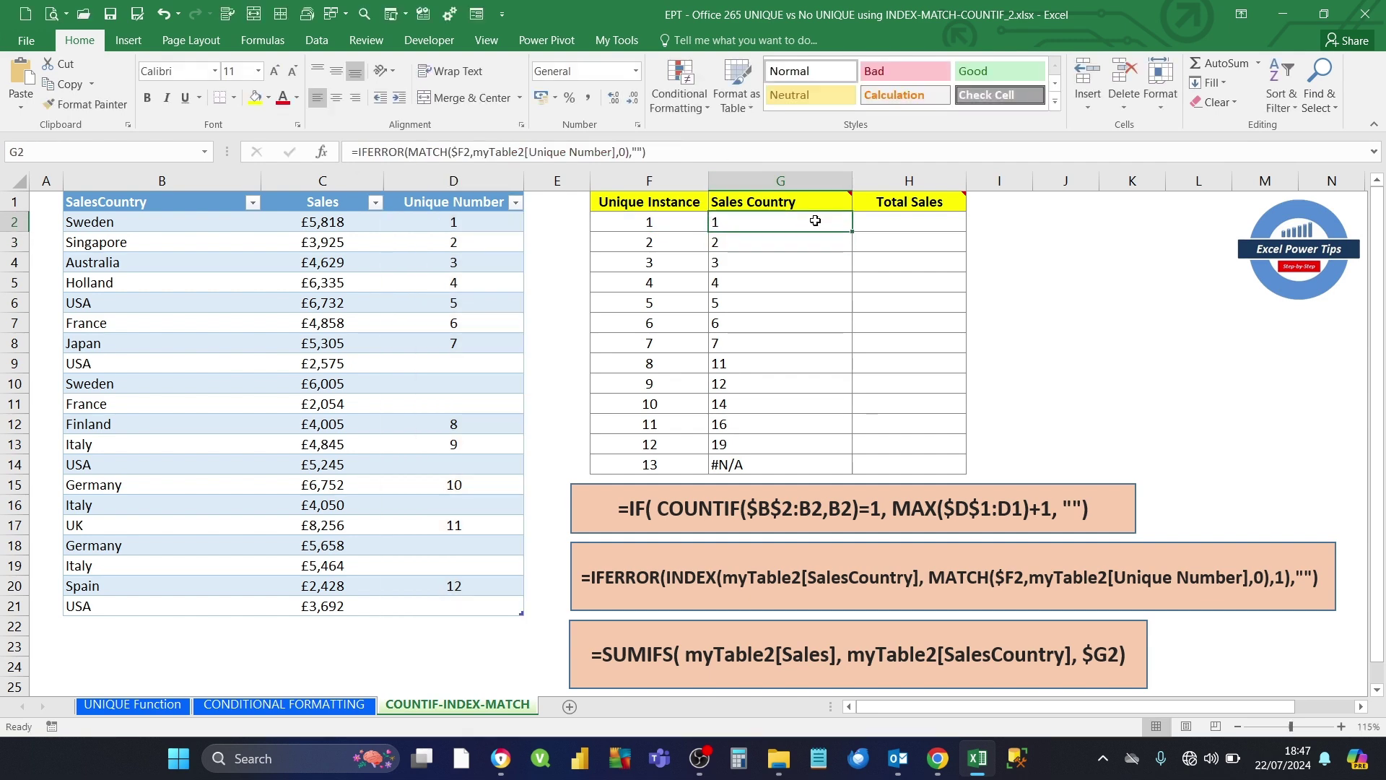
drag(853, 231, 791, 465)
click(792, 465)
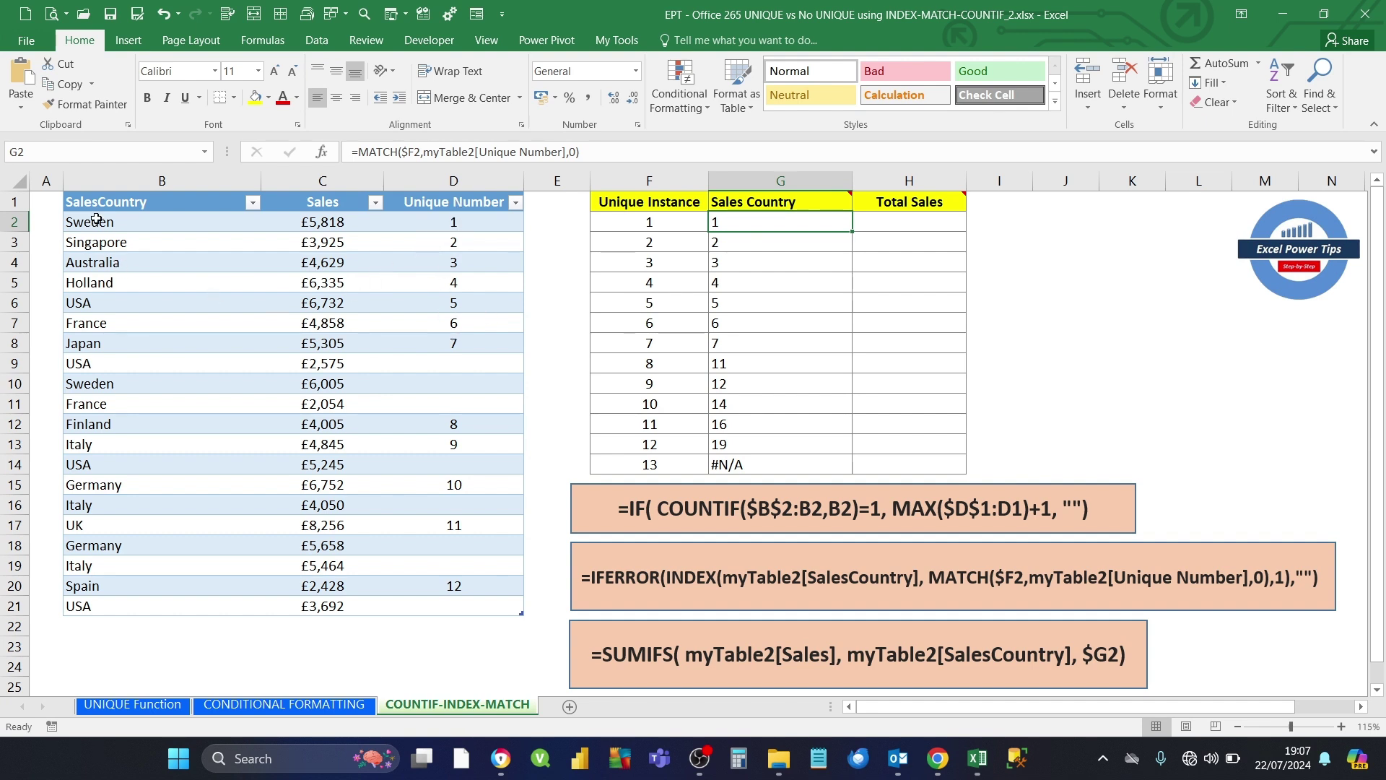
Step: Insert an opening INDEX( before the MATCH function in G2, with blank space between them for the array argument
click(373, 152)
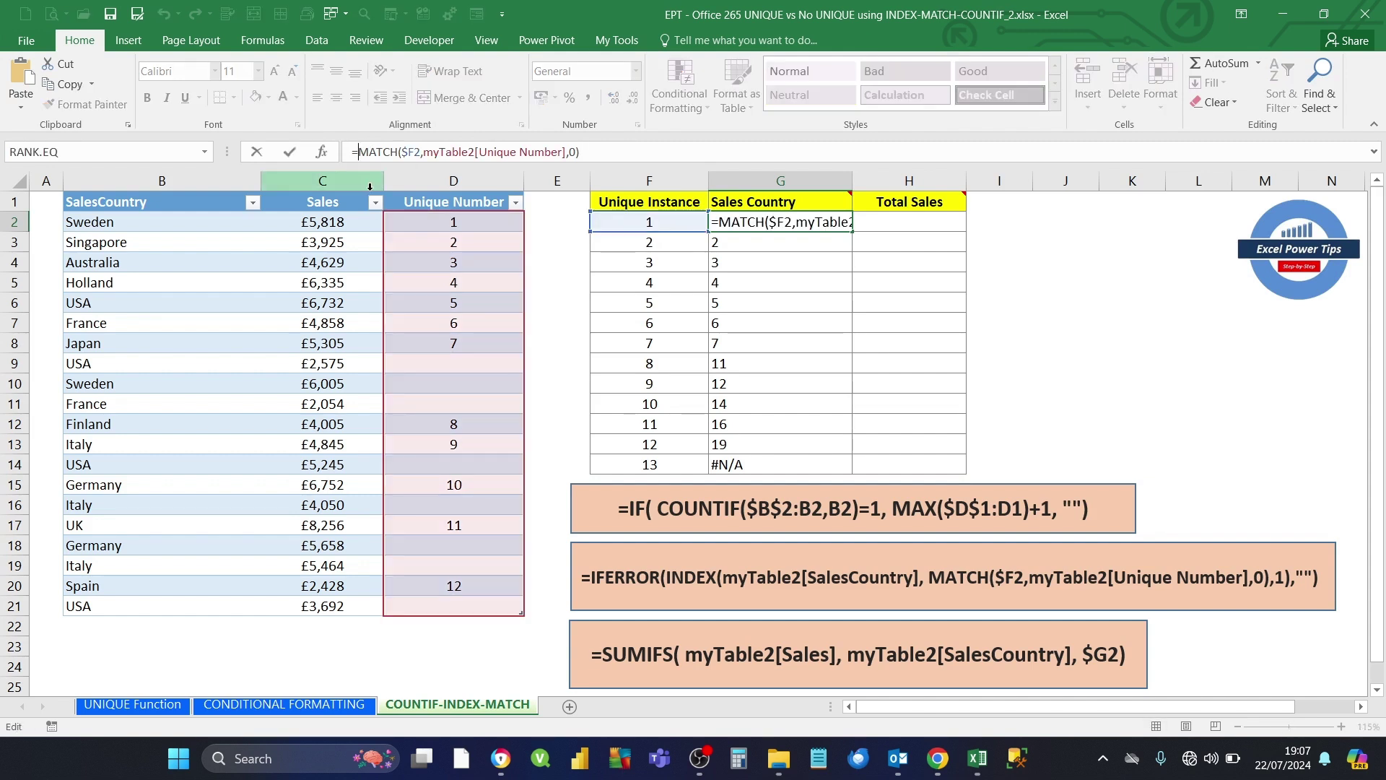
text(INDEX)
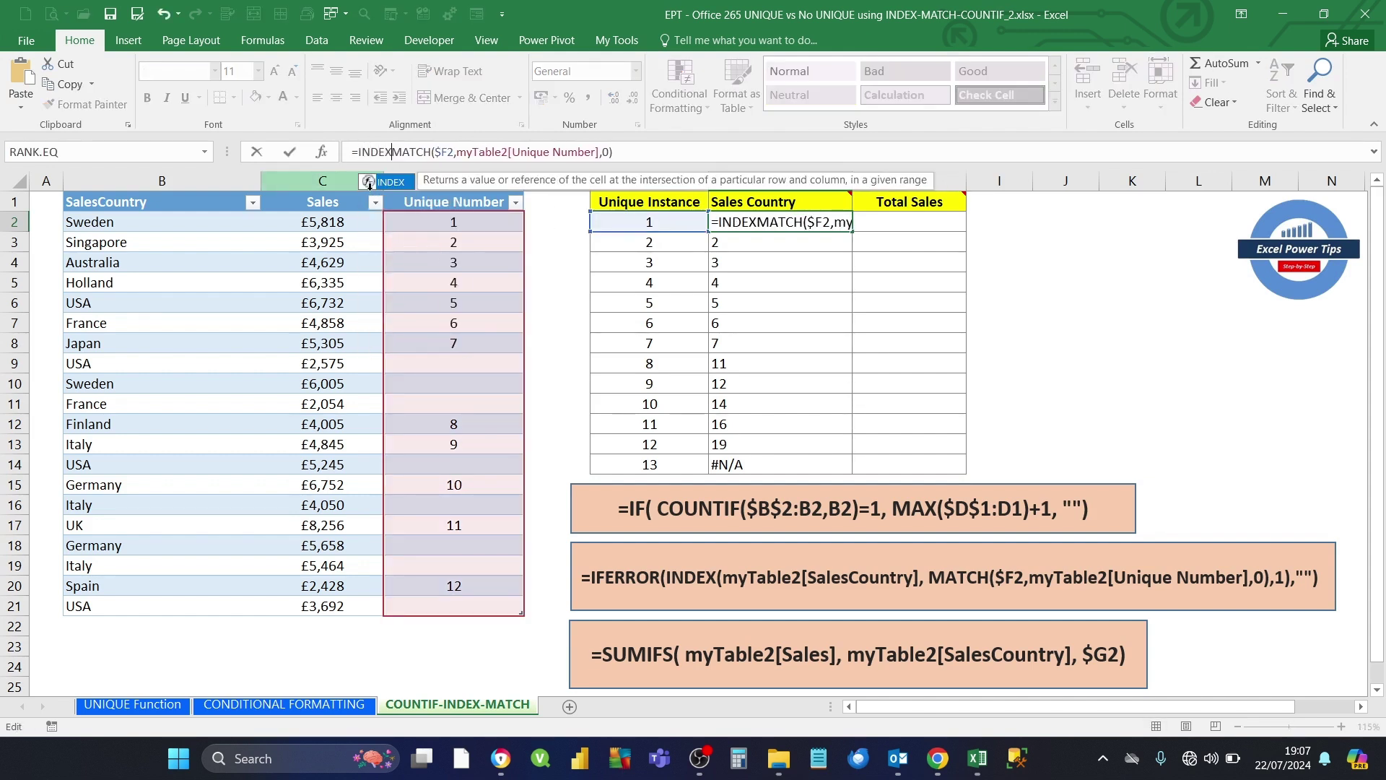
text(()
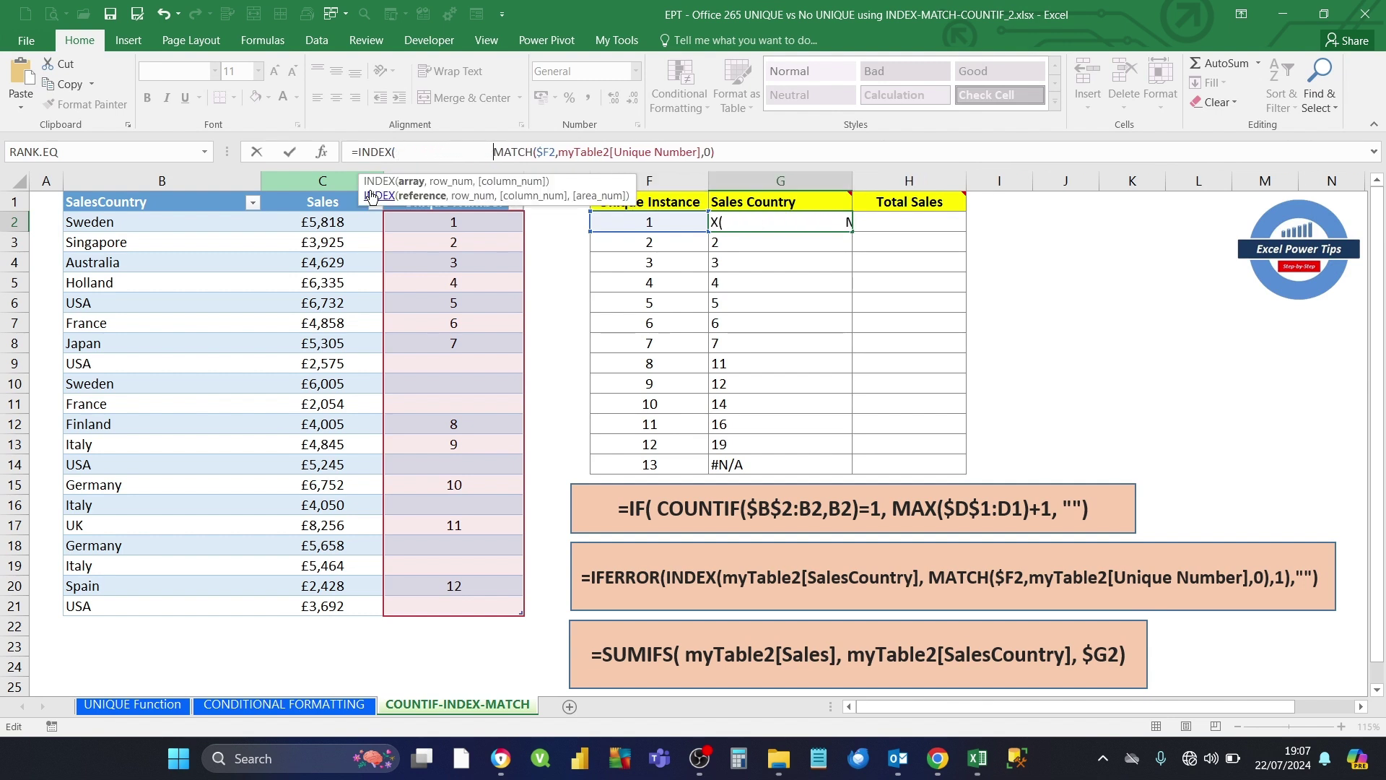
click(394, 150)
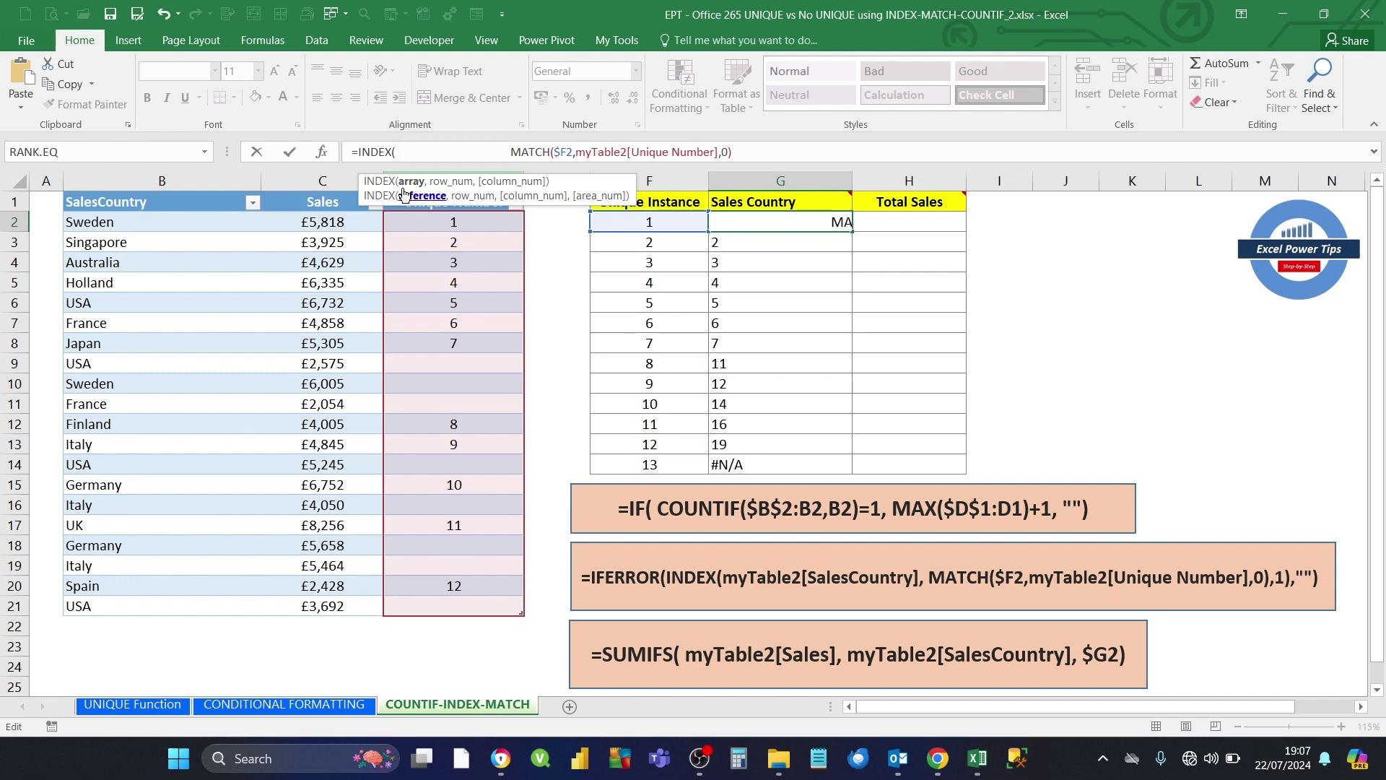
Step: Enter myTable2[SalesCountry] as the INDEX array in G2, followed by a comma so MATCH serves as the row number
text(my)
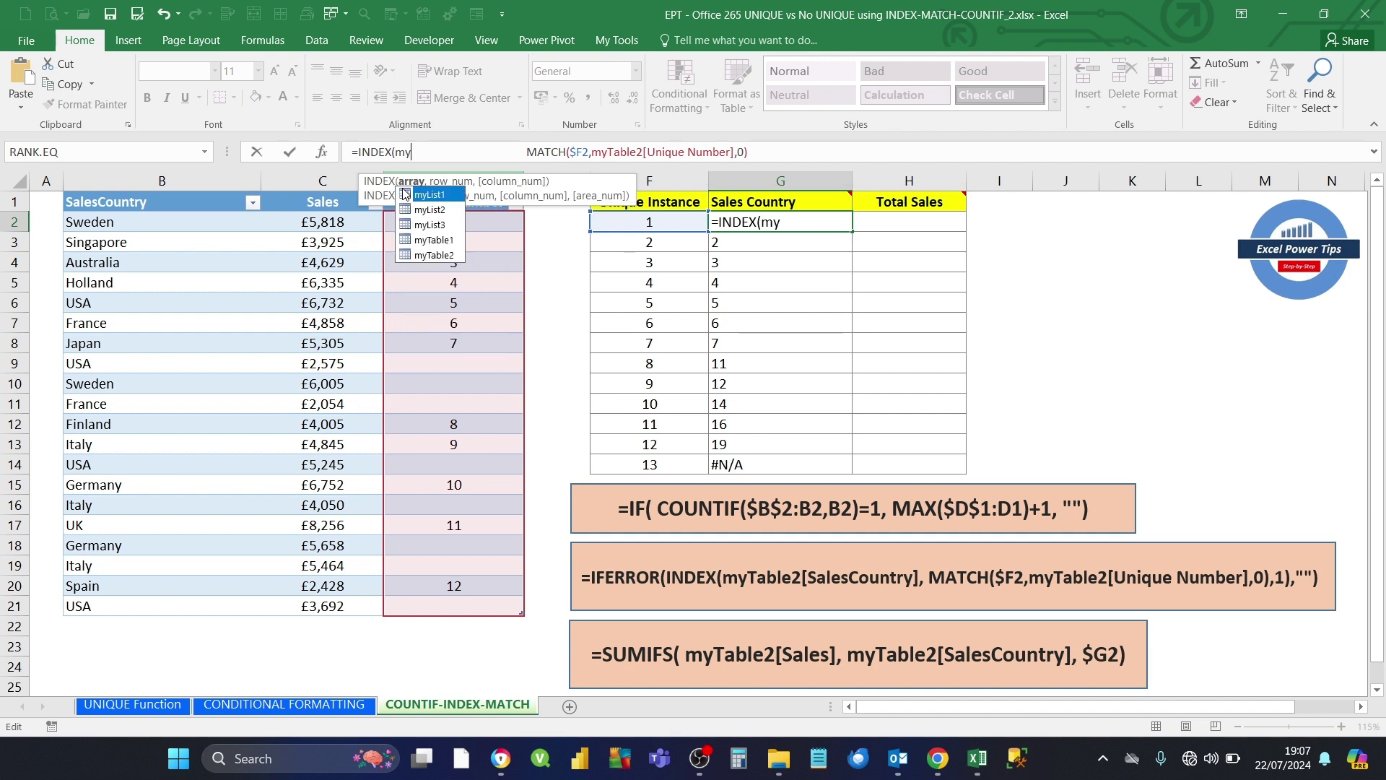
key(Down)
key(Down)
key(Down)
key(Down)
key(Tab)
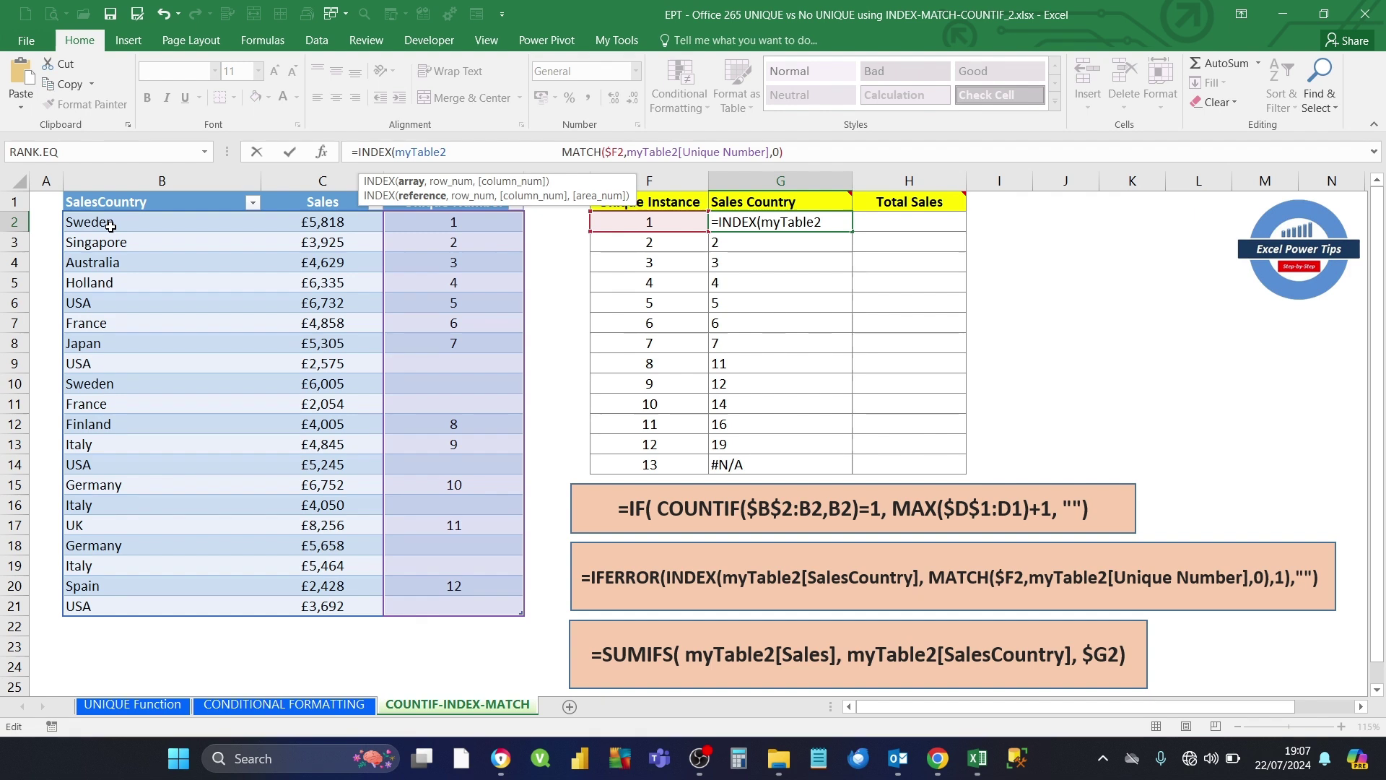
text([)
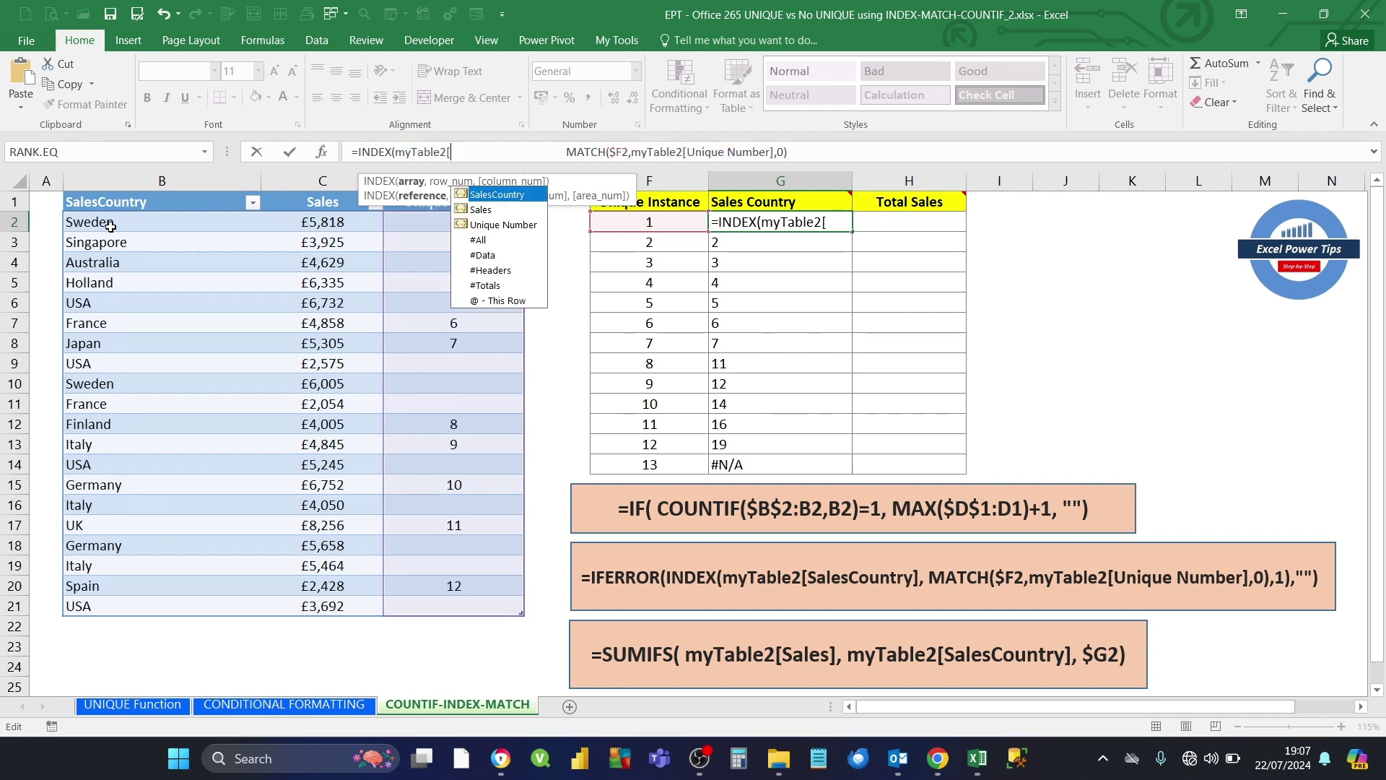
double_click(489, 195)
text(])
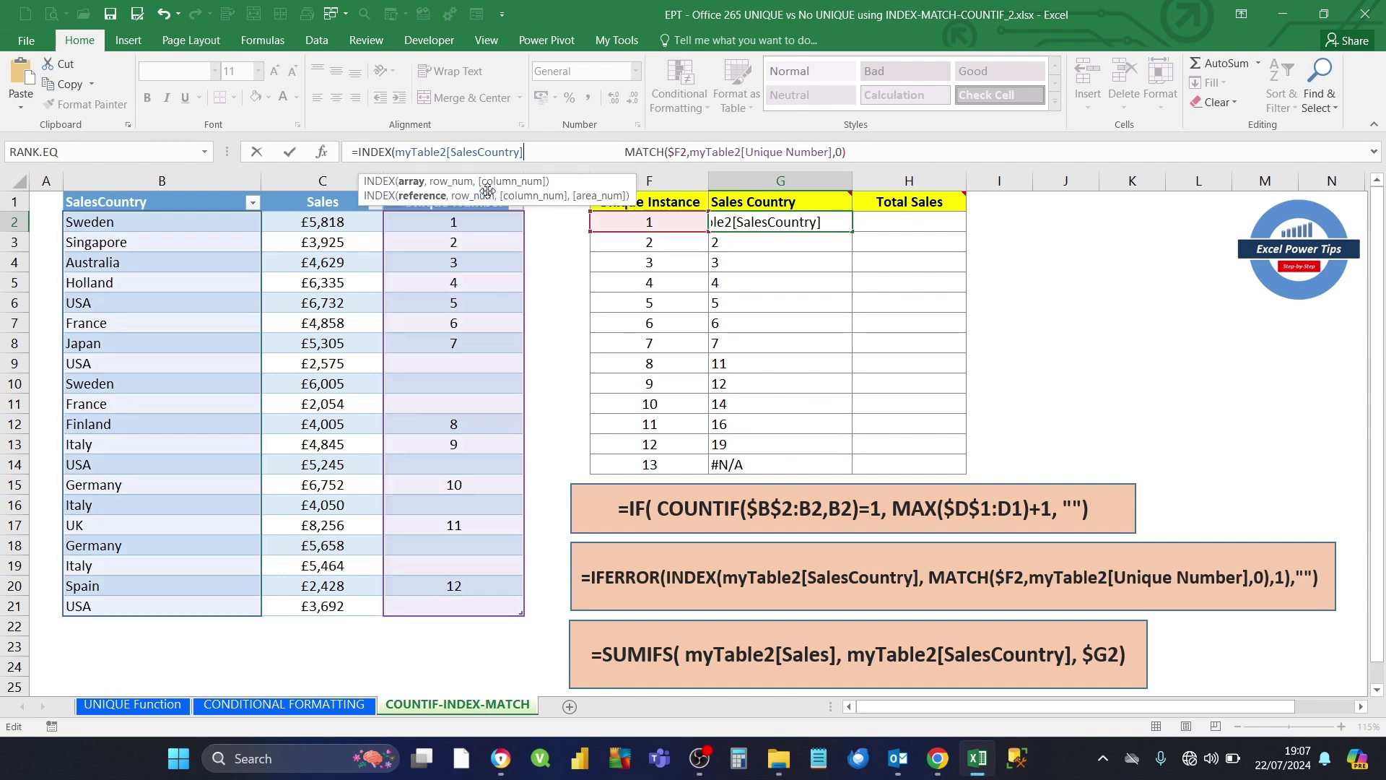
text(,)
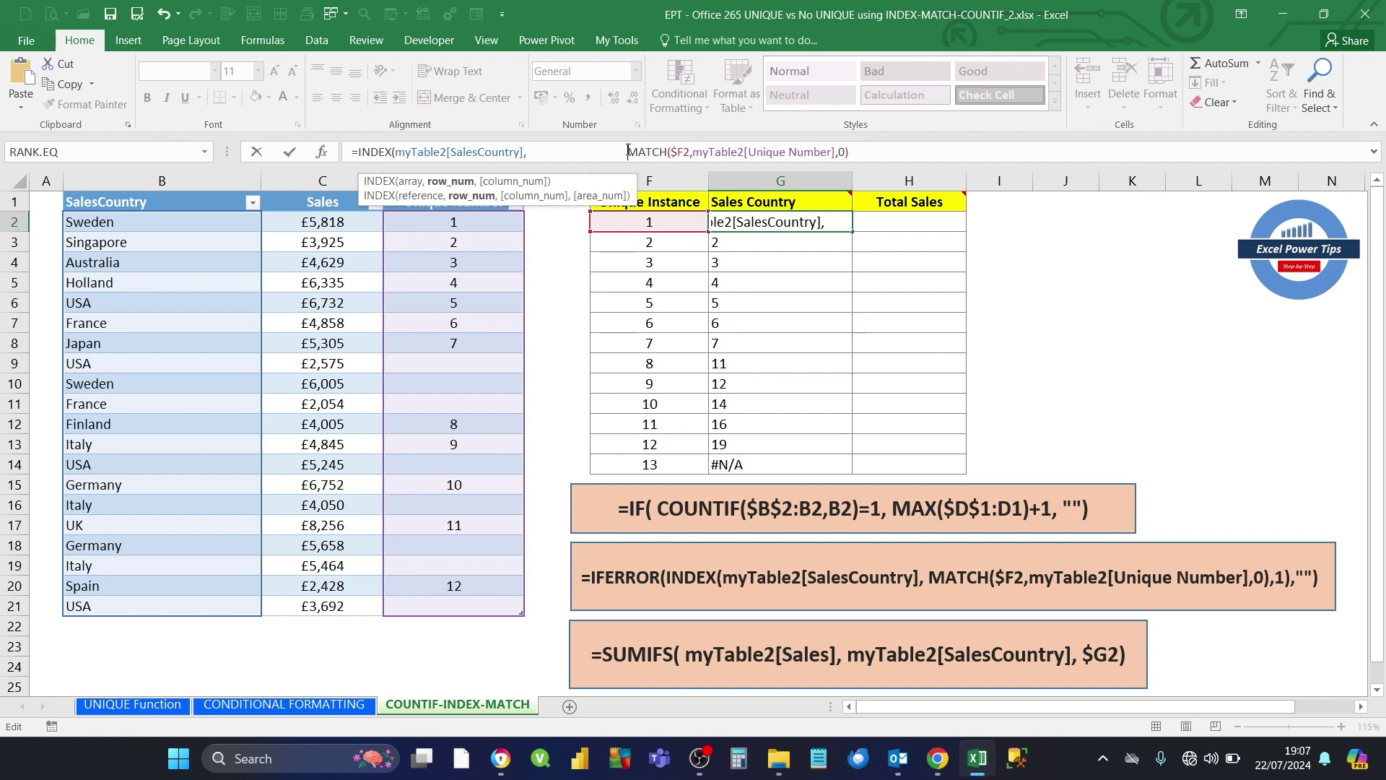
Step: Remove the blank space between the INDEX array argument's comma and the MATCH function in G2's formula
key(BackSpace)
key(BackSpace)
key(BackSpace)
key(BackSpace)
key(BackSpace)
key(BackSpace)
key(BackSpace)
key(BackSpace)
key(BackSpace)
key(BackSpace)
key(BackSpace)
key(BackSpace)
key(BackSpace)
key(BackSpace)
key(BackSpace)
key(BackSpace)
key(BackSpace)
key(BackSpace)
key(BackSpace)
key(BackSpace)
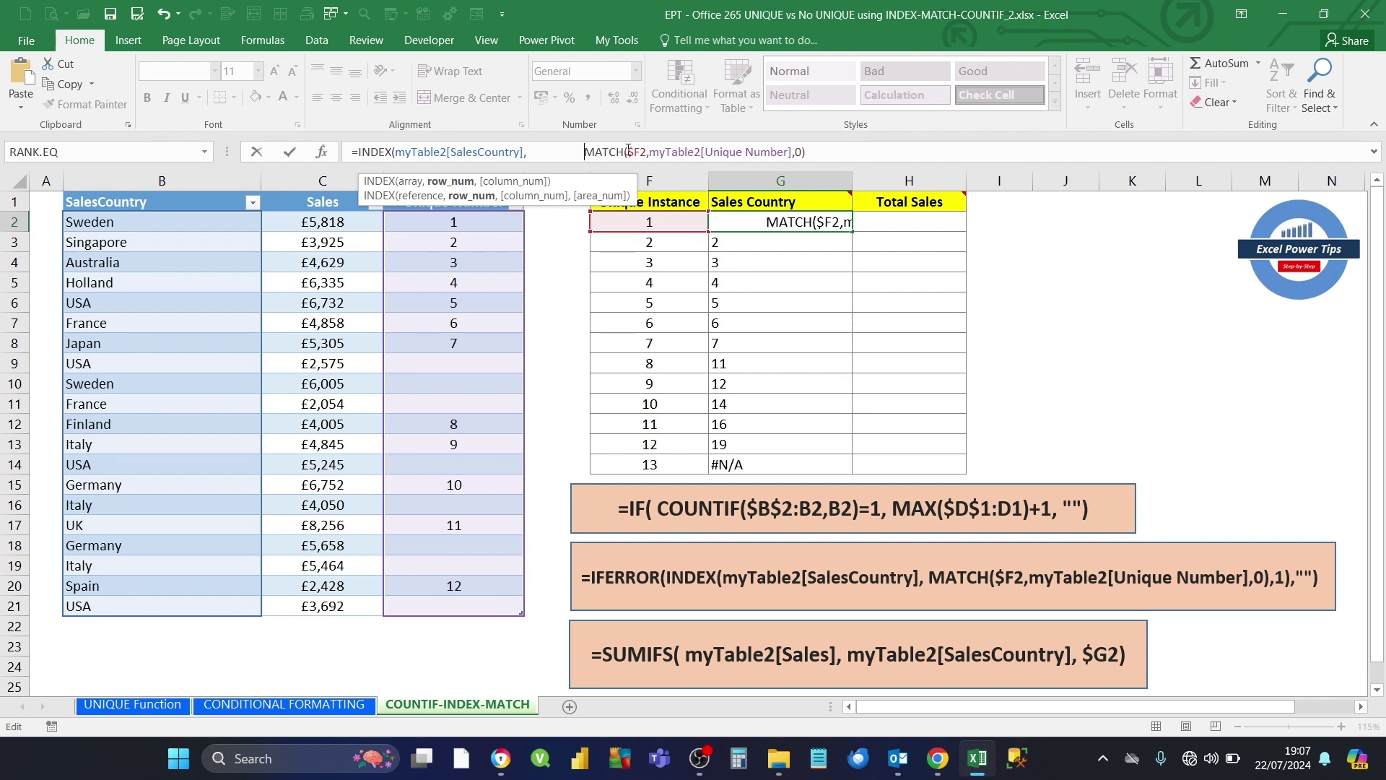
key(BackSpace)
key(BackSpace)
key(BackSpace)
key(BackSpace)
key(BackSpace)
key(BackSpace)
key(BackSpace)
key(BackSpace)
key(BackSpace)
key(BackSpace)
key(BackSpace)
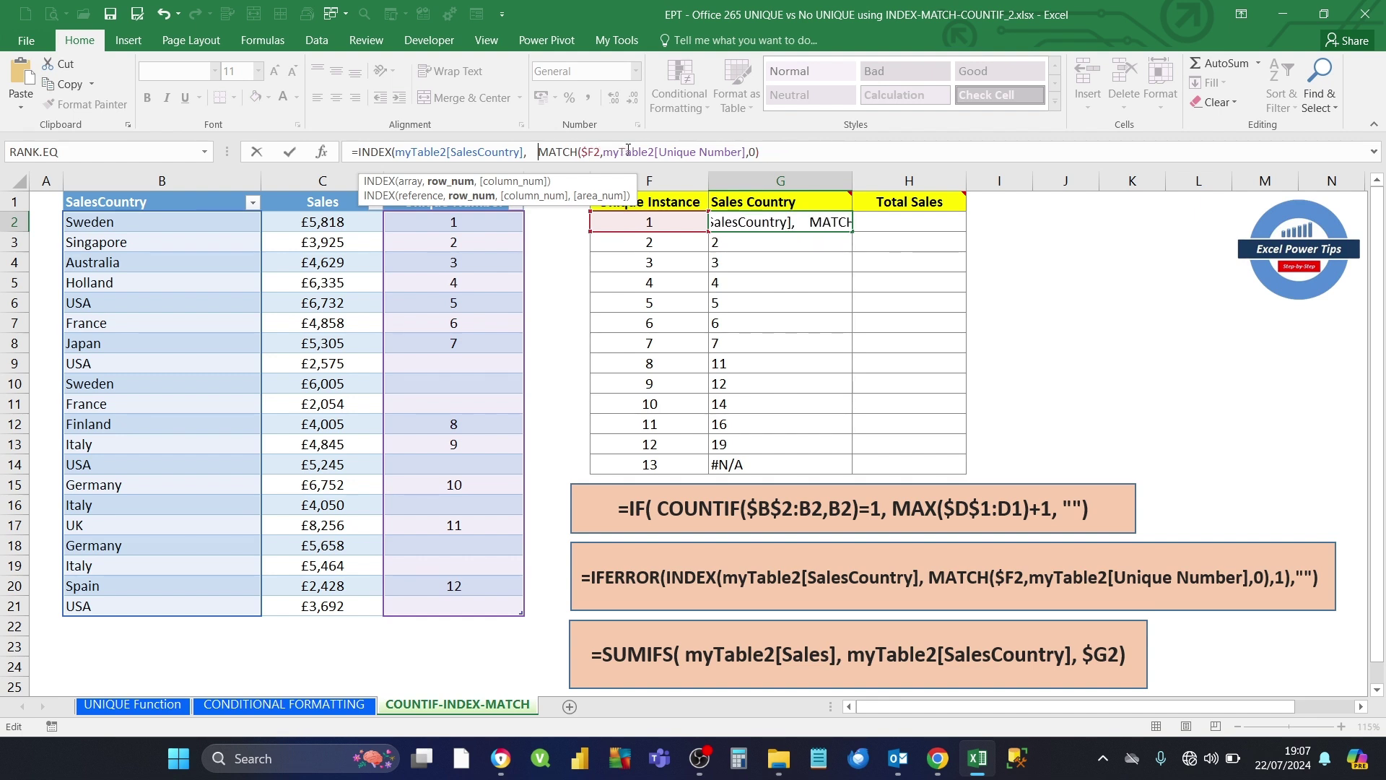
key(BackSpace)
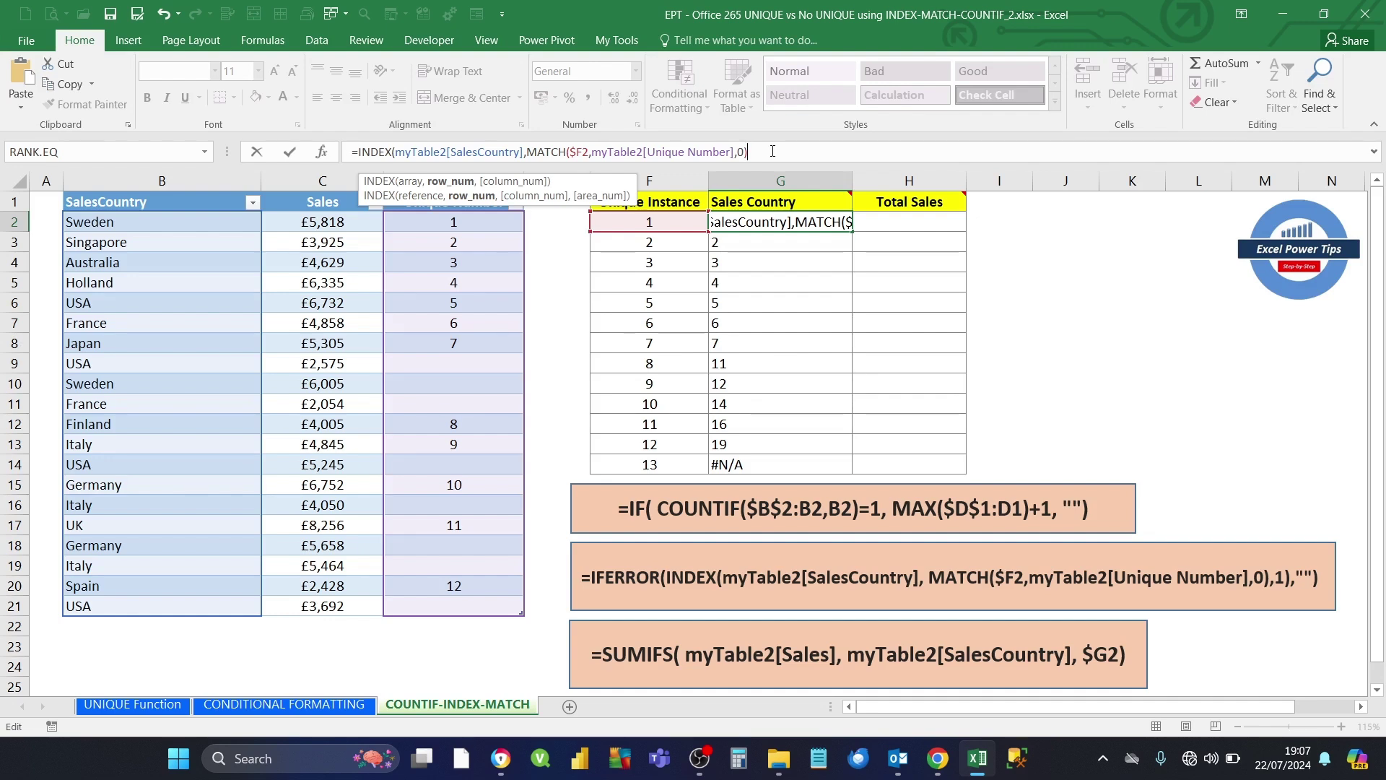
Step: Complete the INDEX formula in G2 with column number 1 and fill it down to G14
text(,)
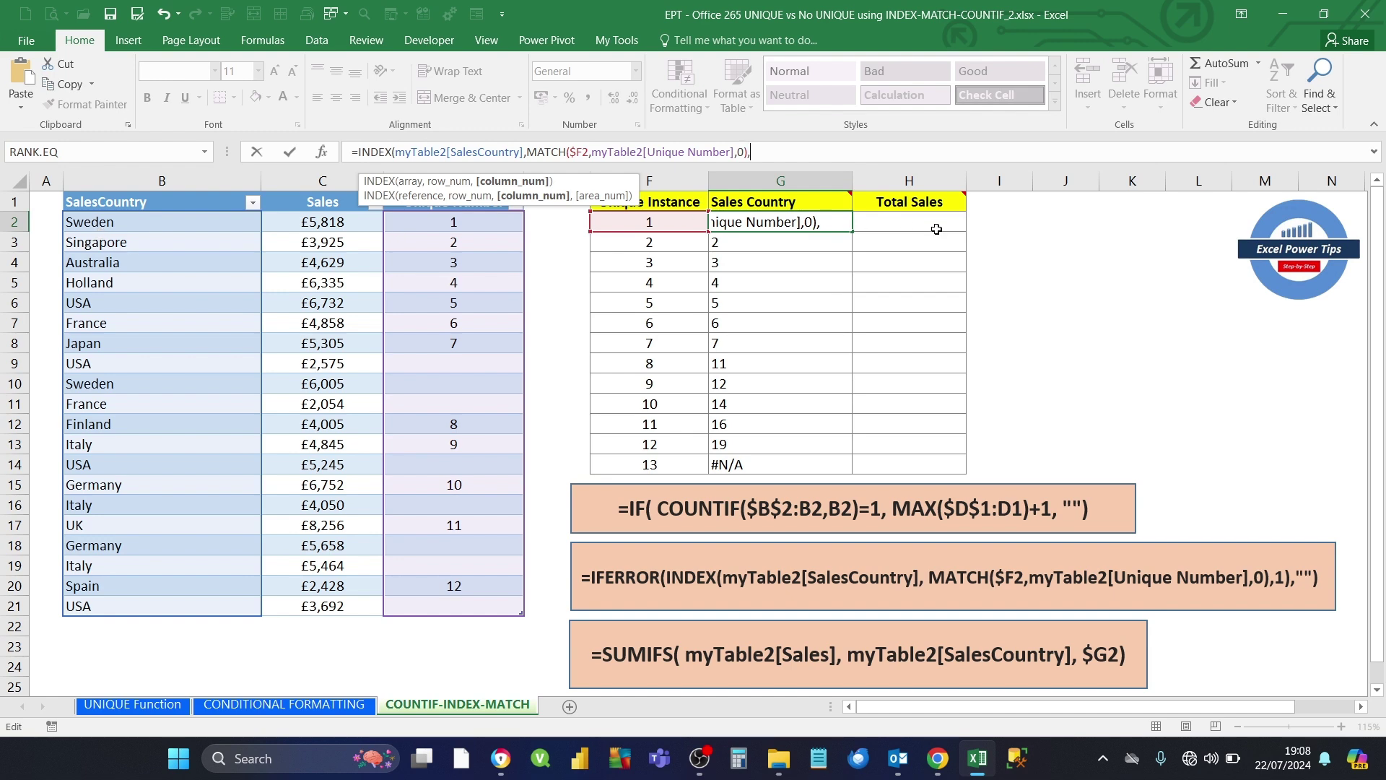
text(1))
click(290, 155)
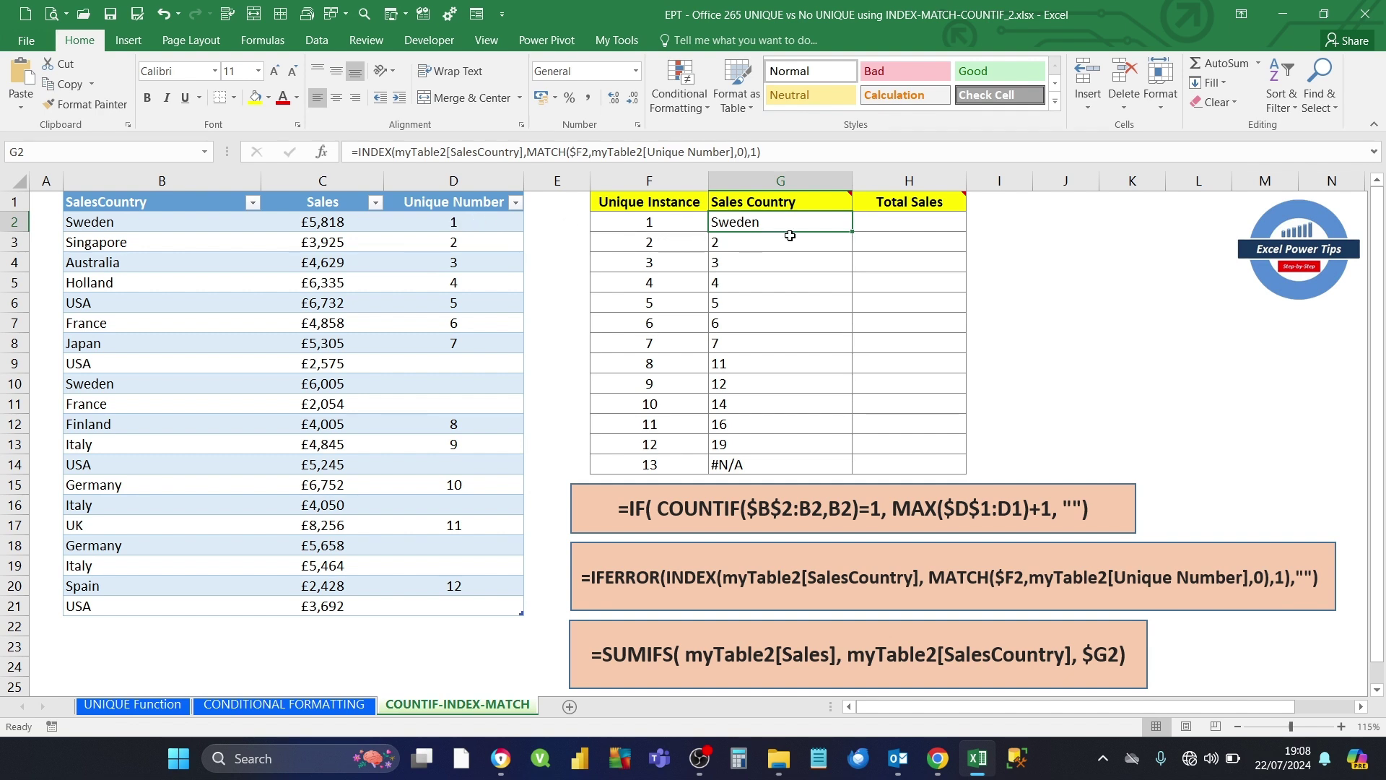
drag(854, 233, 833, 465)
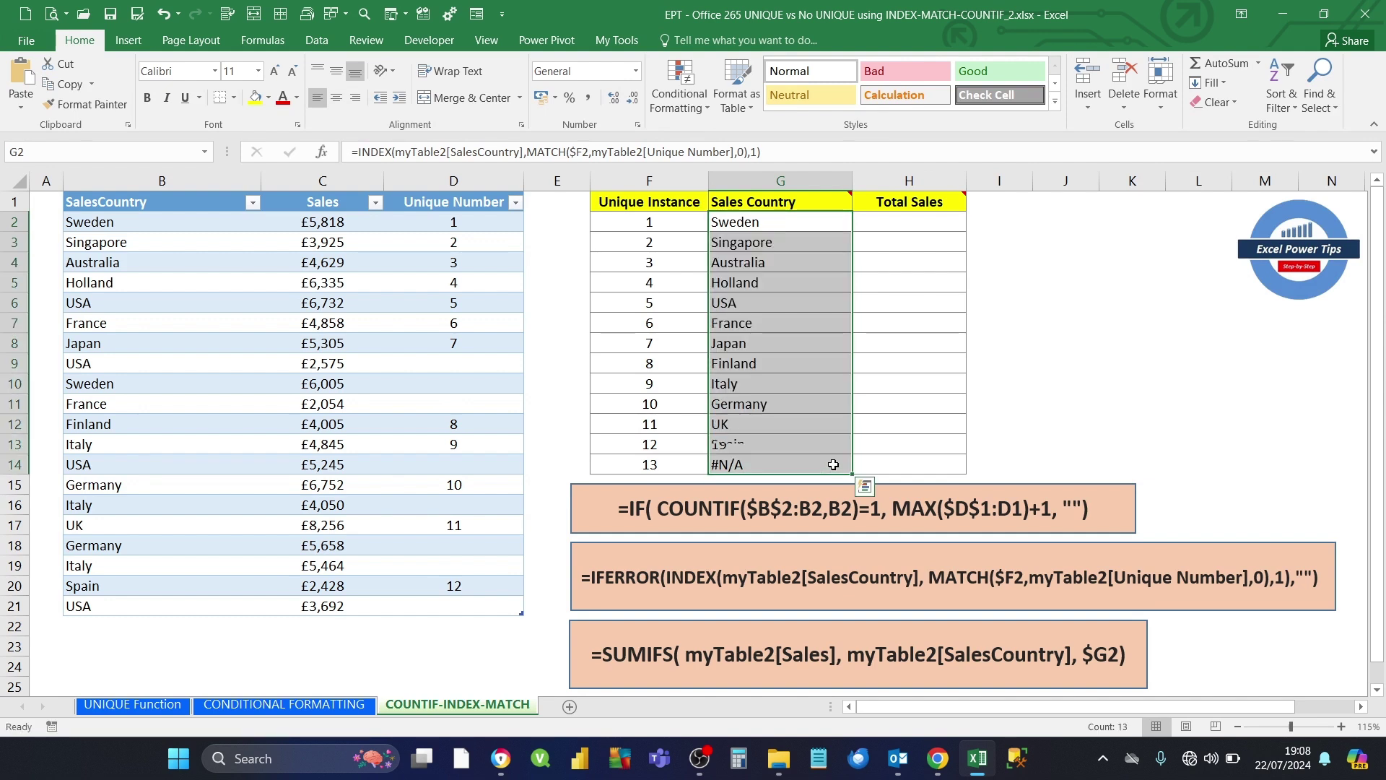
Step: Examine the INDEX-MATCH results for unique instances 9 and 13 in the Sales Country column
click(779, 387)
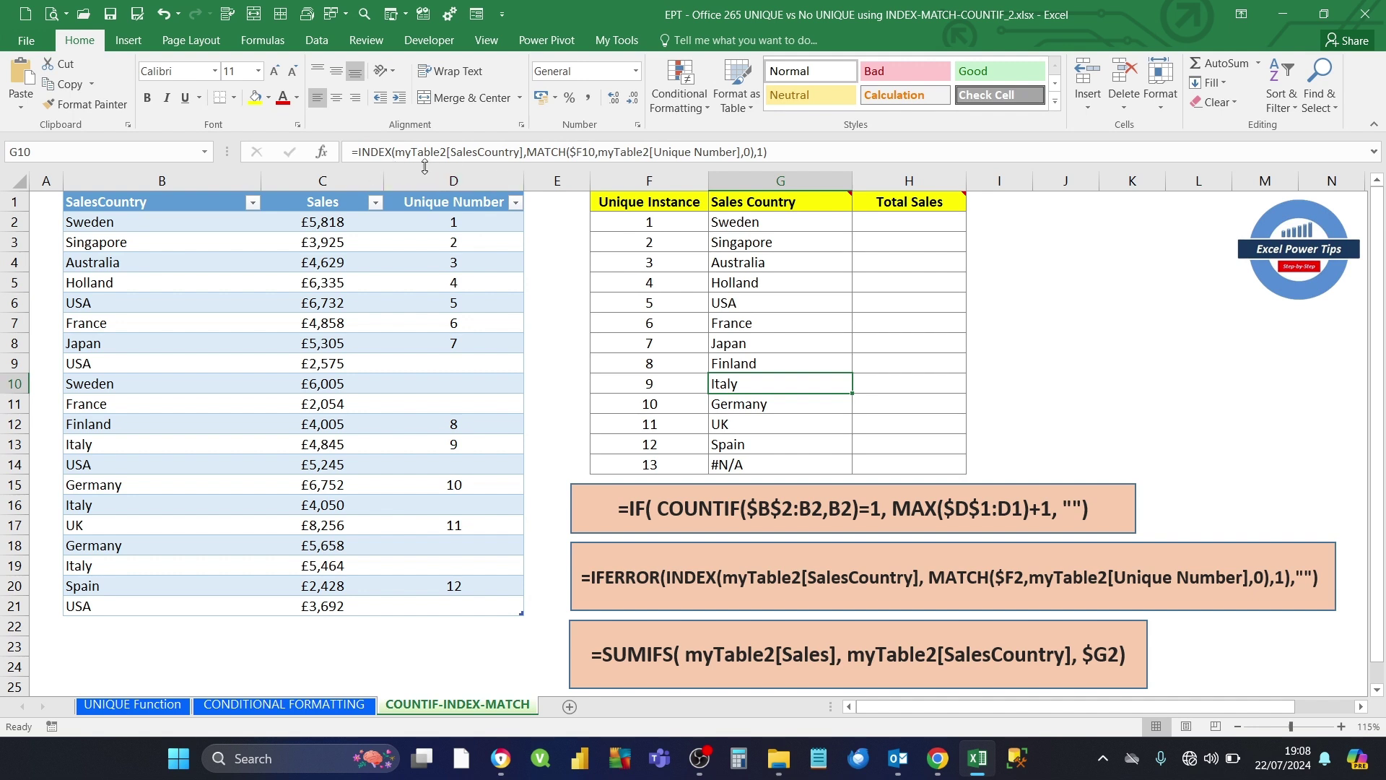
click(757, 462)
click(620, 469)
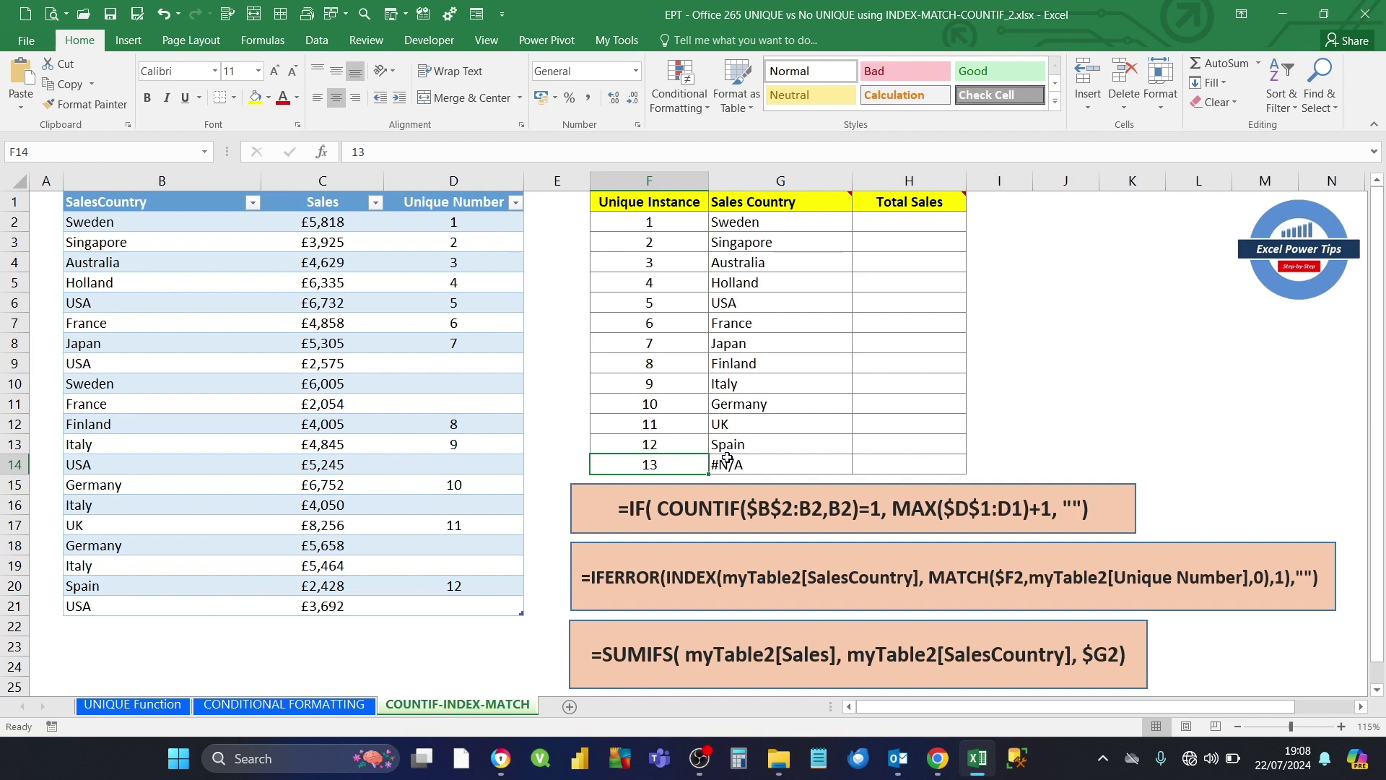
Step: Add a row directly below the last table row with SalesCountry Portugal and Sales 3692, checking instance 13's country in G14
click(104, 622)
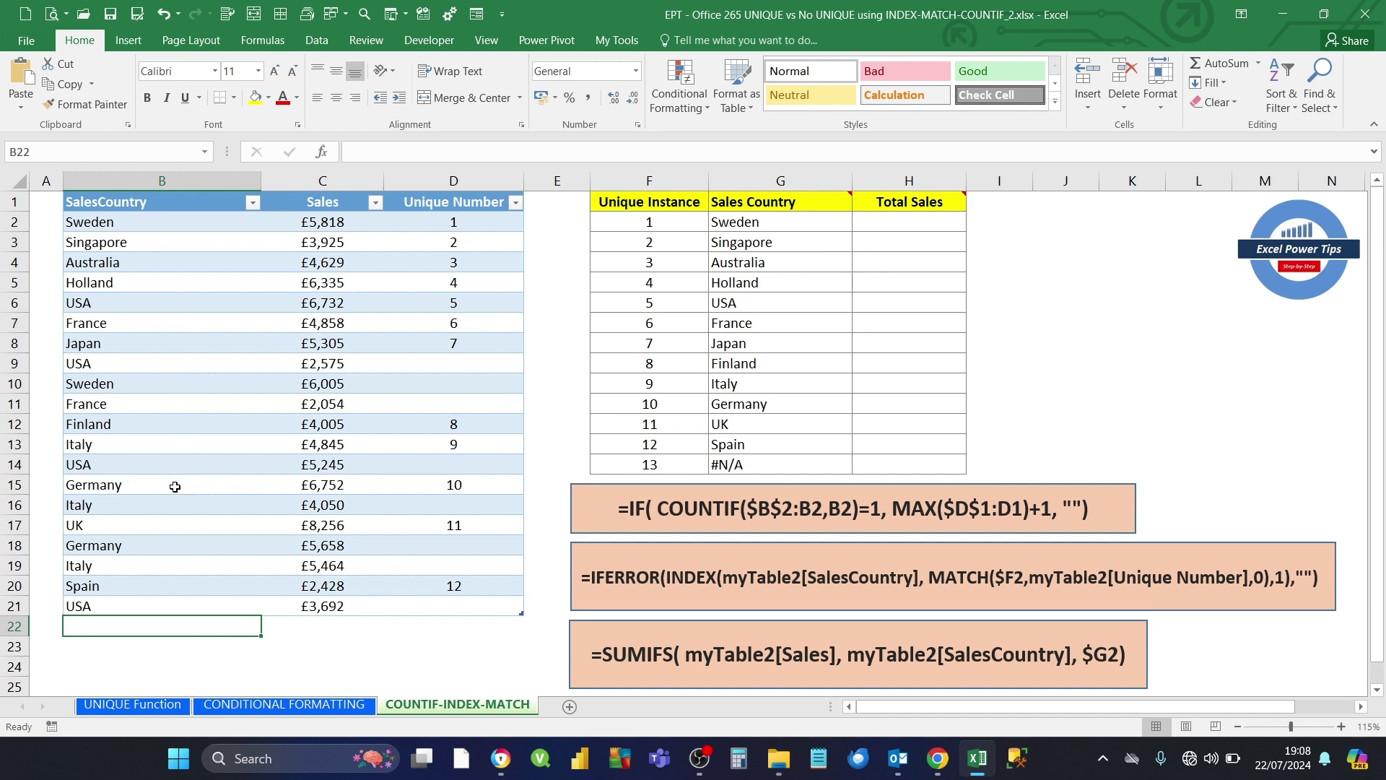
text(Portu)
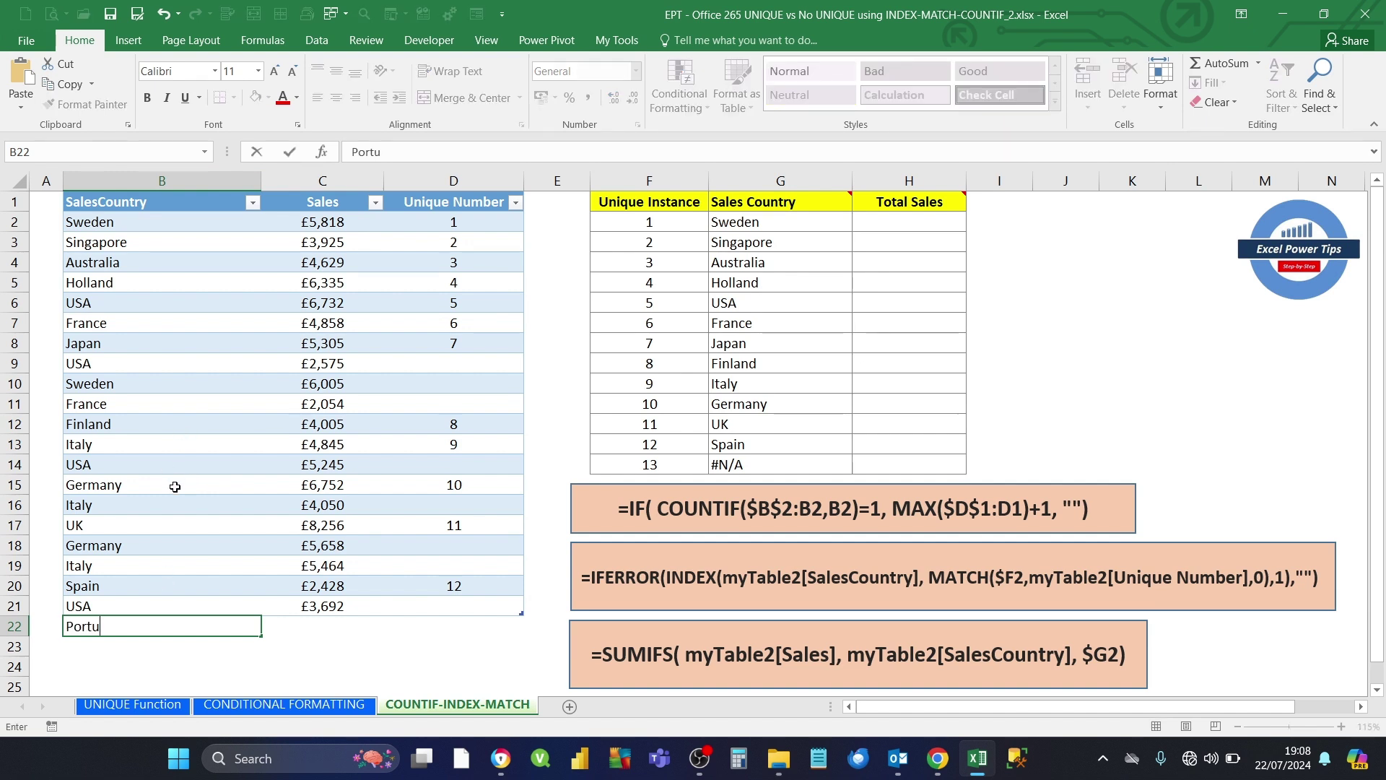
text(gal)
key(Tab)
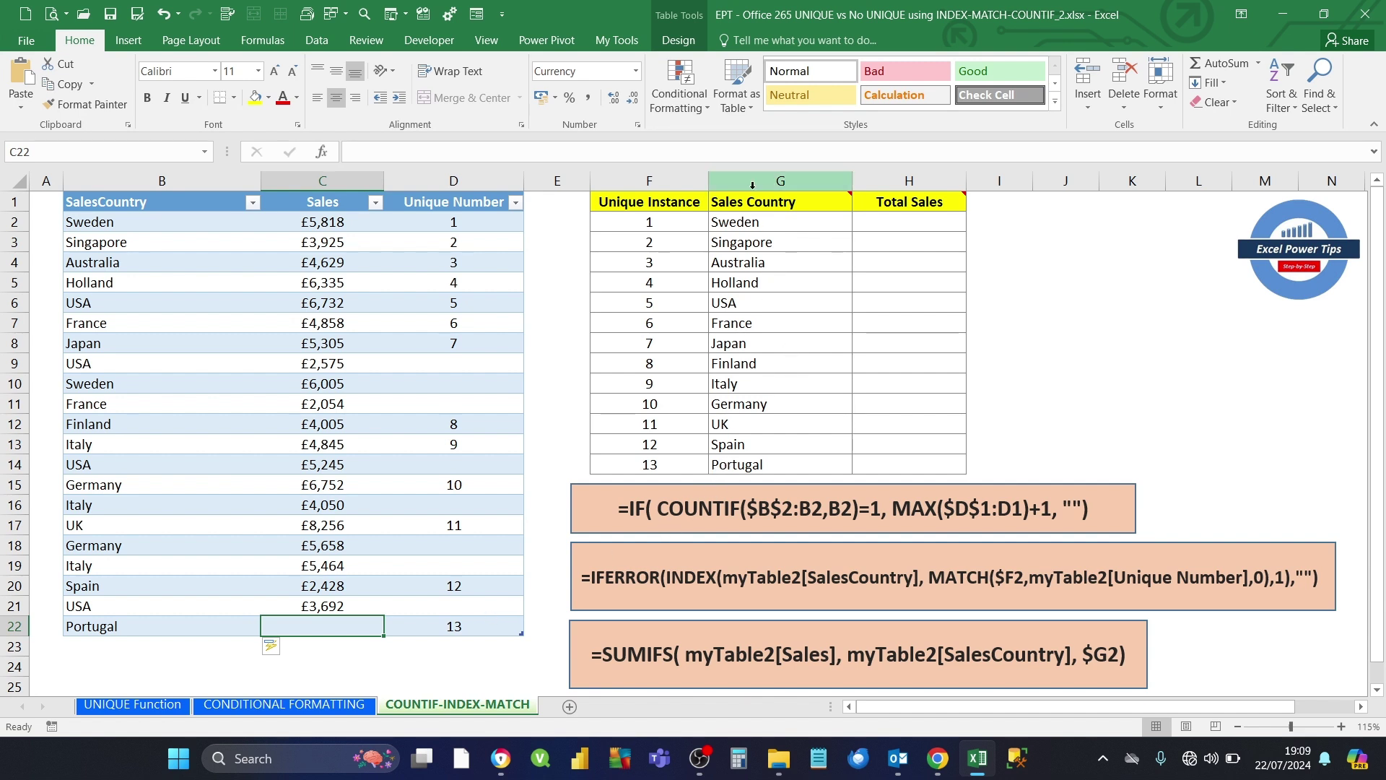
click(726, 466)
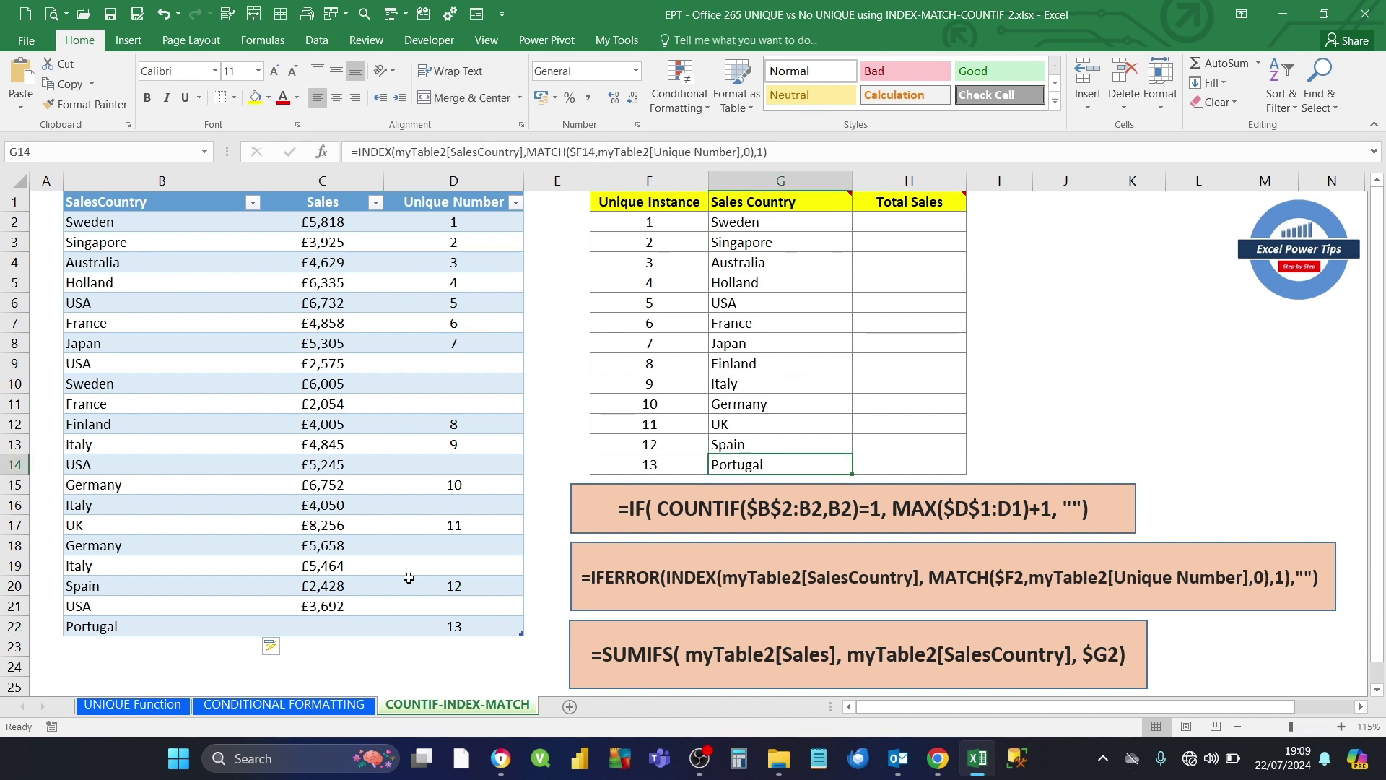
click(329, 627)
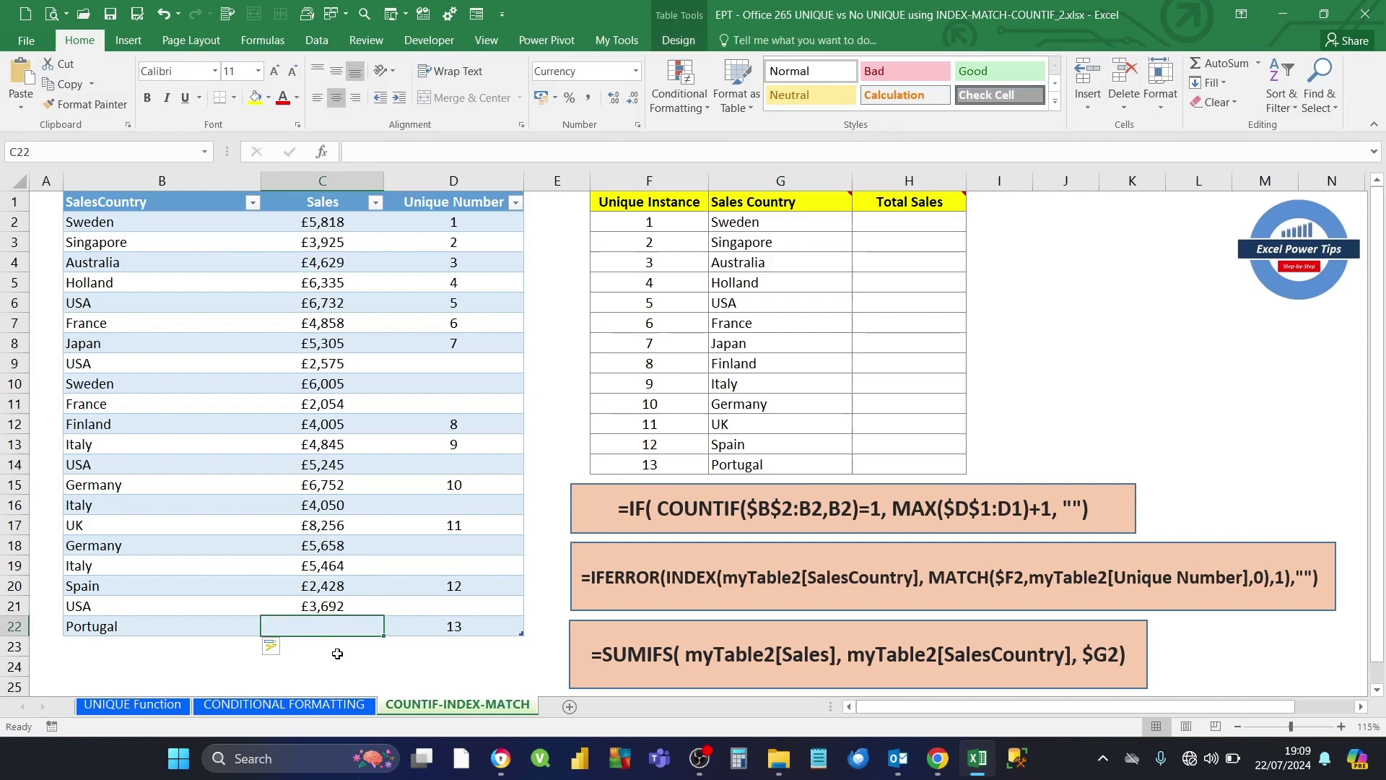
key(ctrl+d)
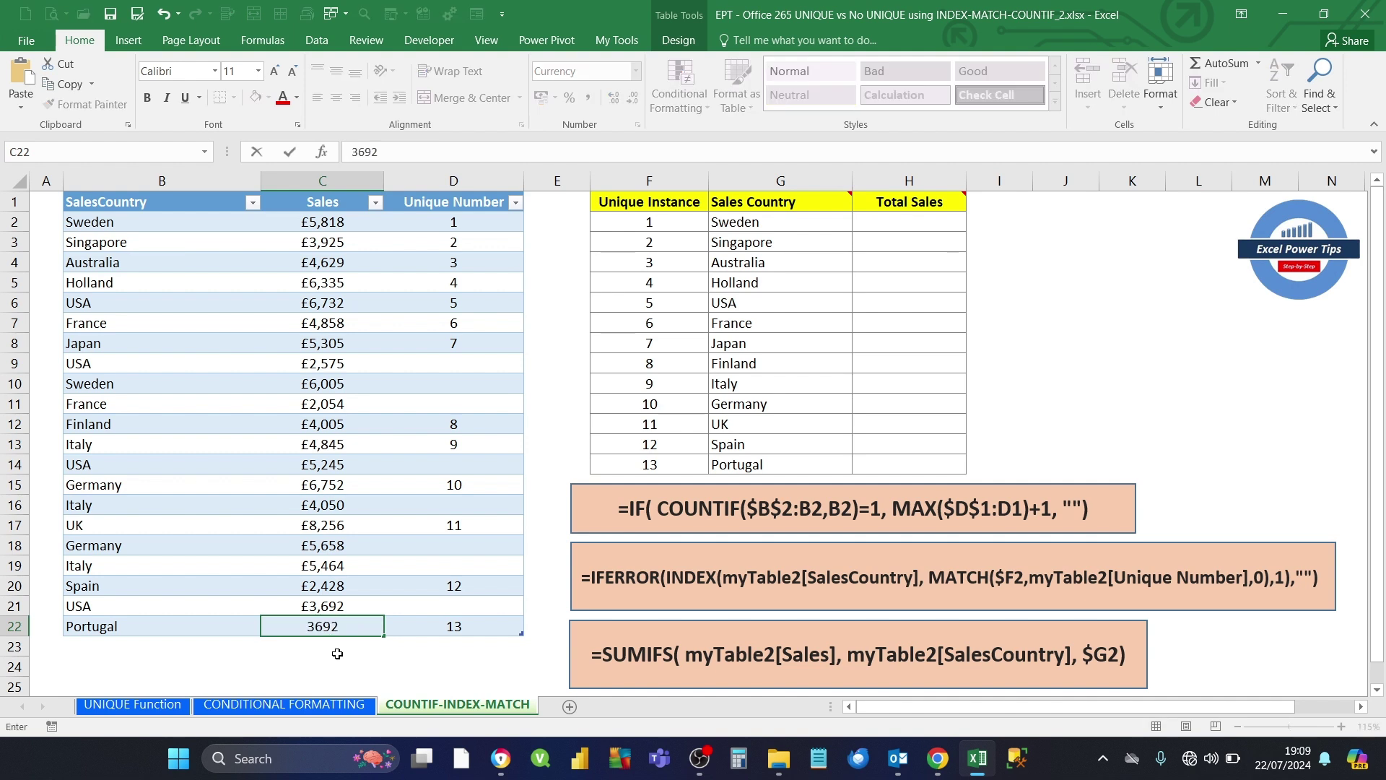
click(337, 653)
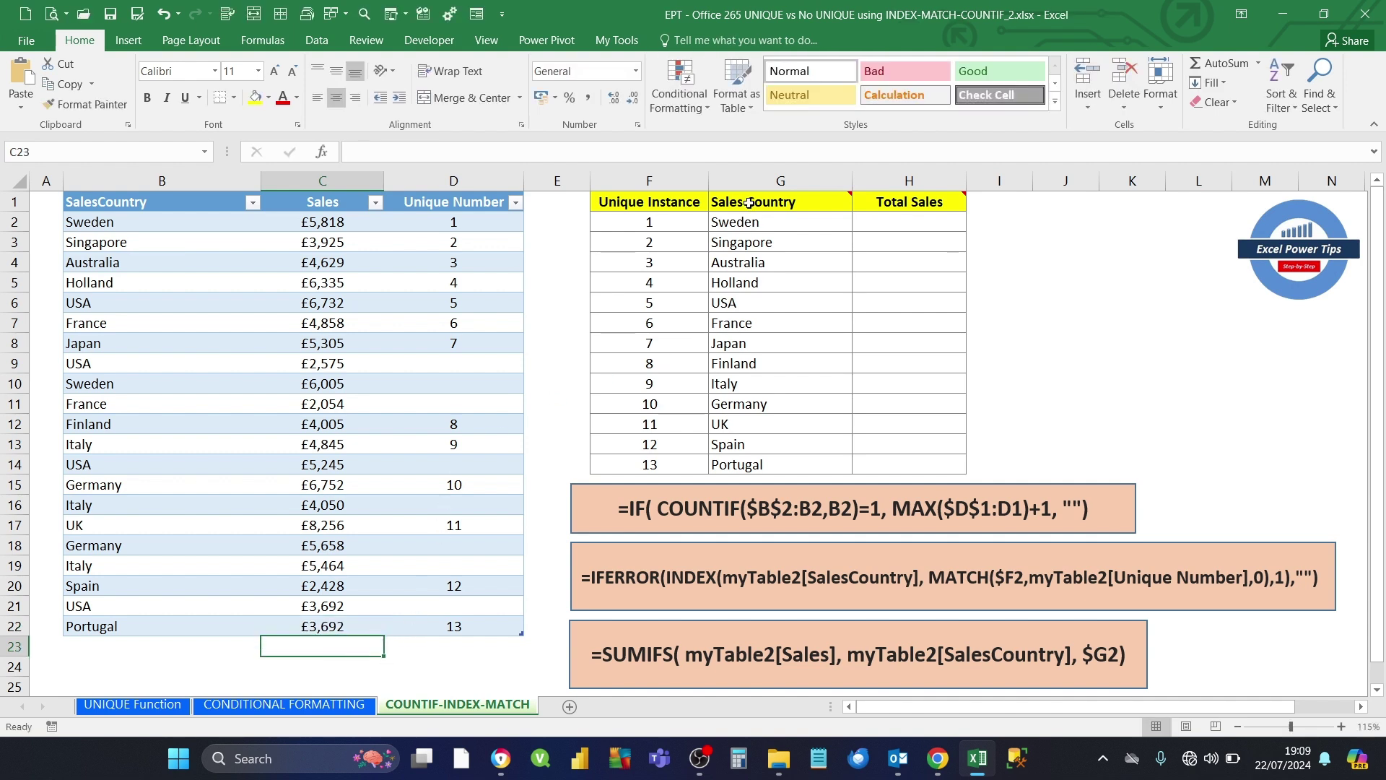
Step: Insert an opening IFERROR( before the INDEX function in G2's formula
click(755, 225)
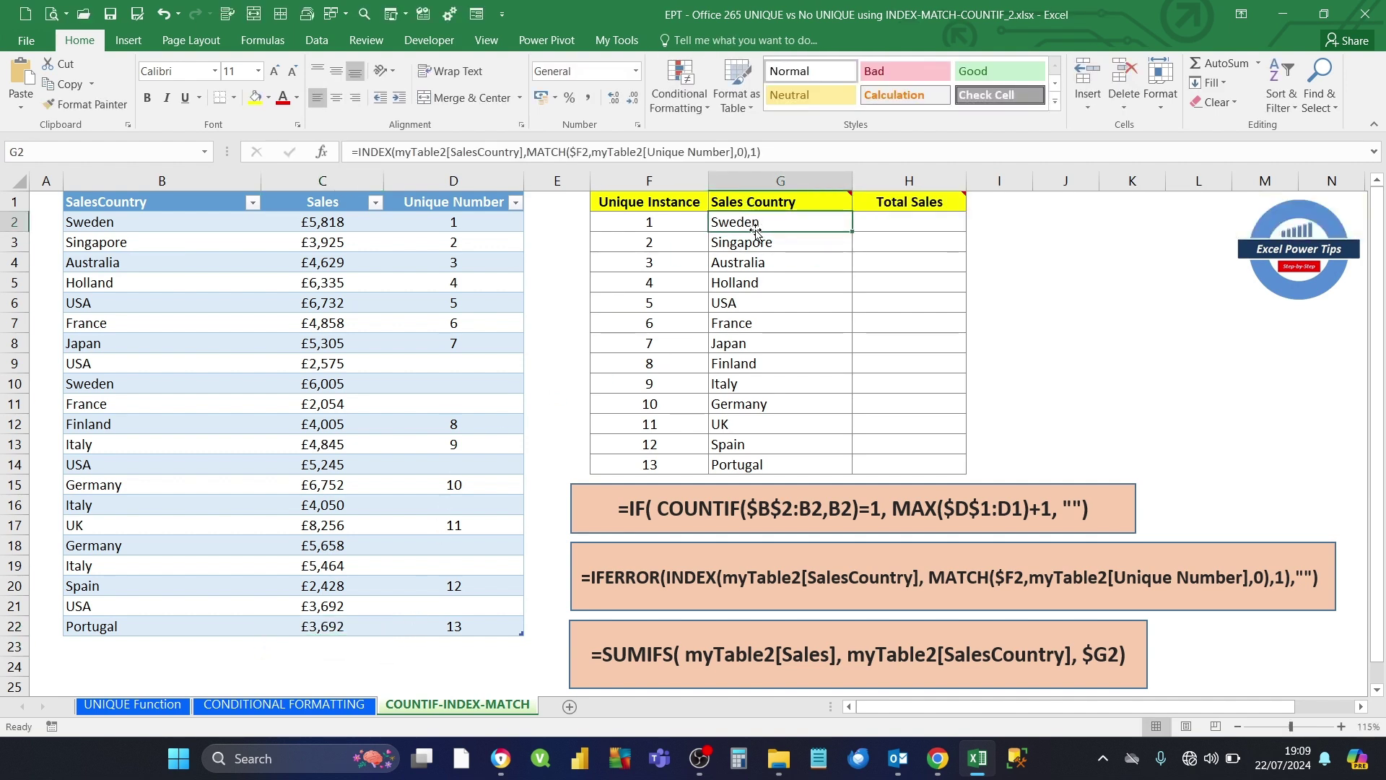
click(356, 151)
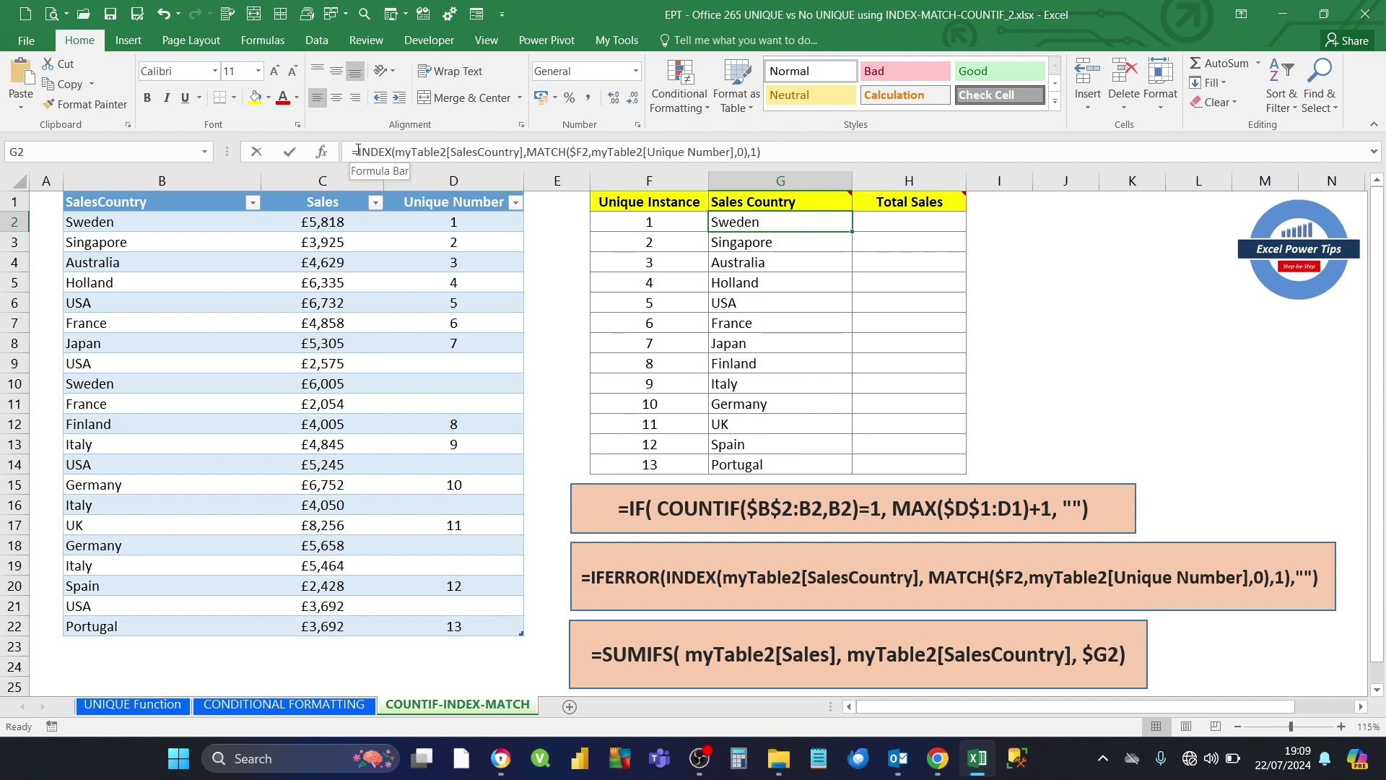
text(if)
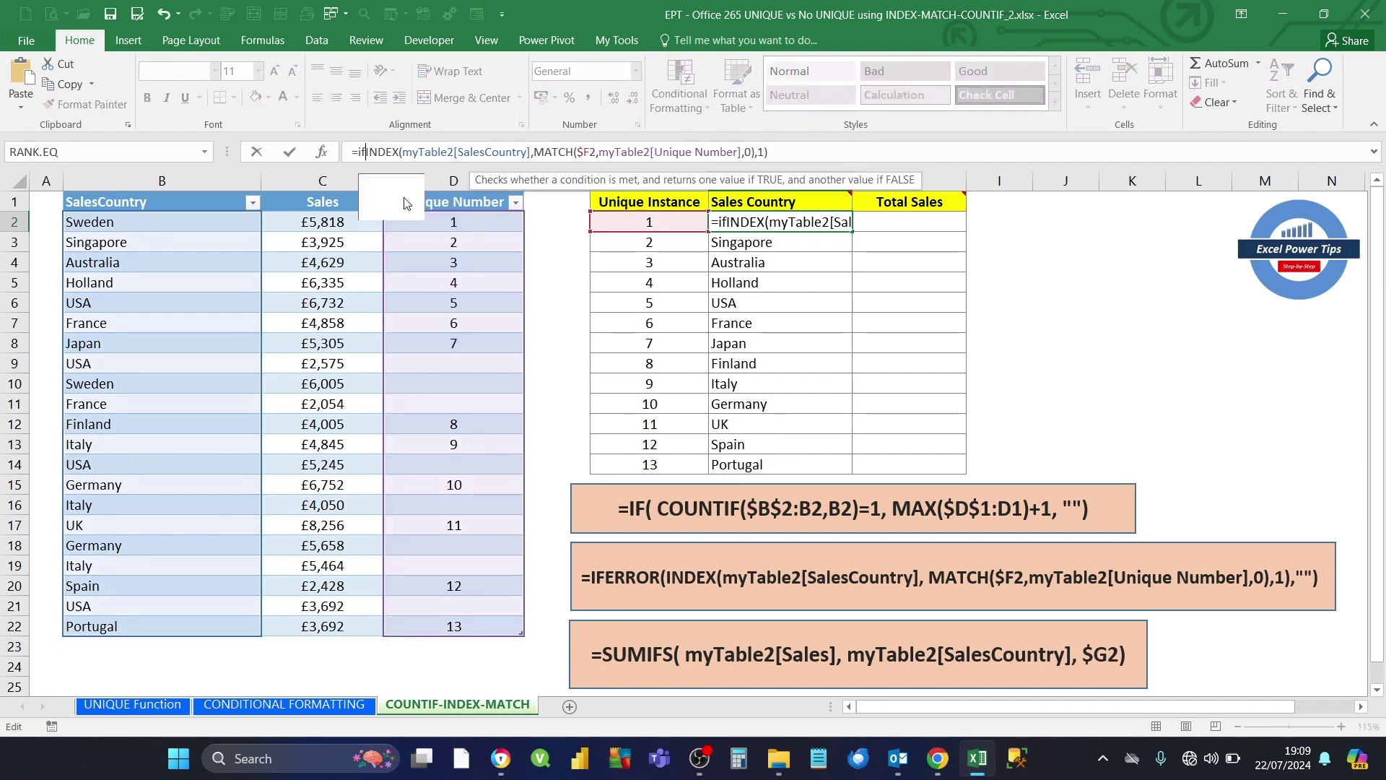
key(Tab)
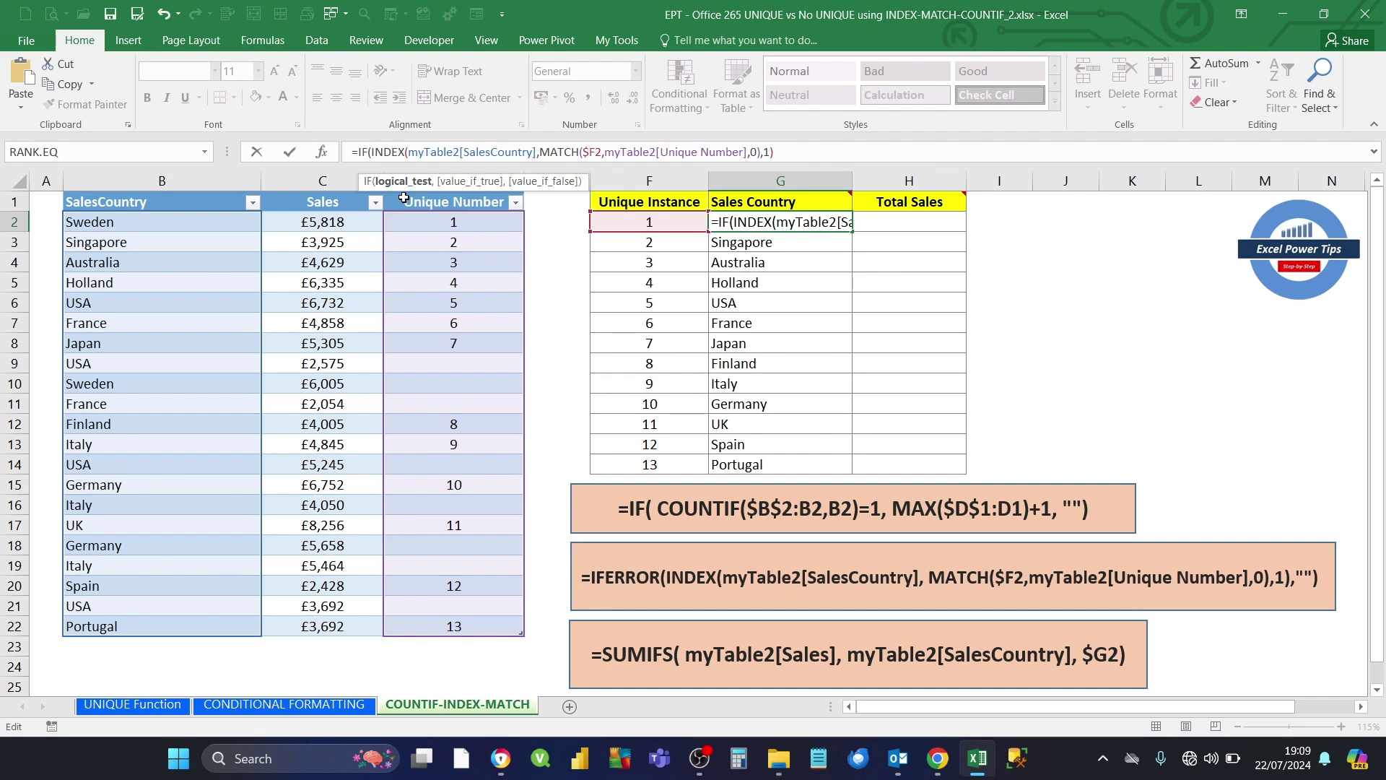
key(BackSpace)
click(407, 203)
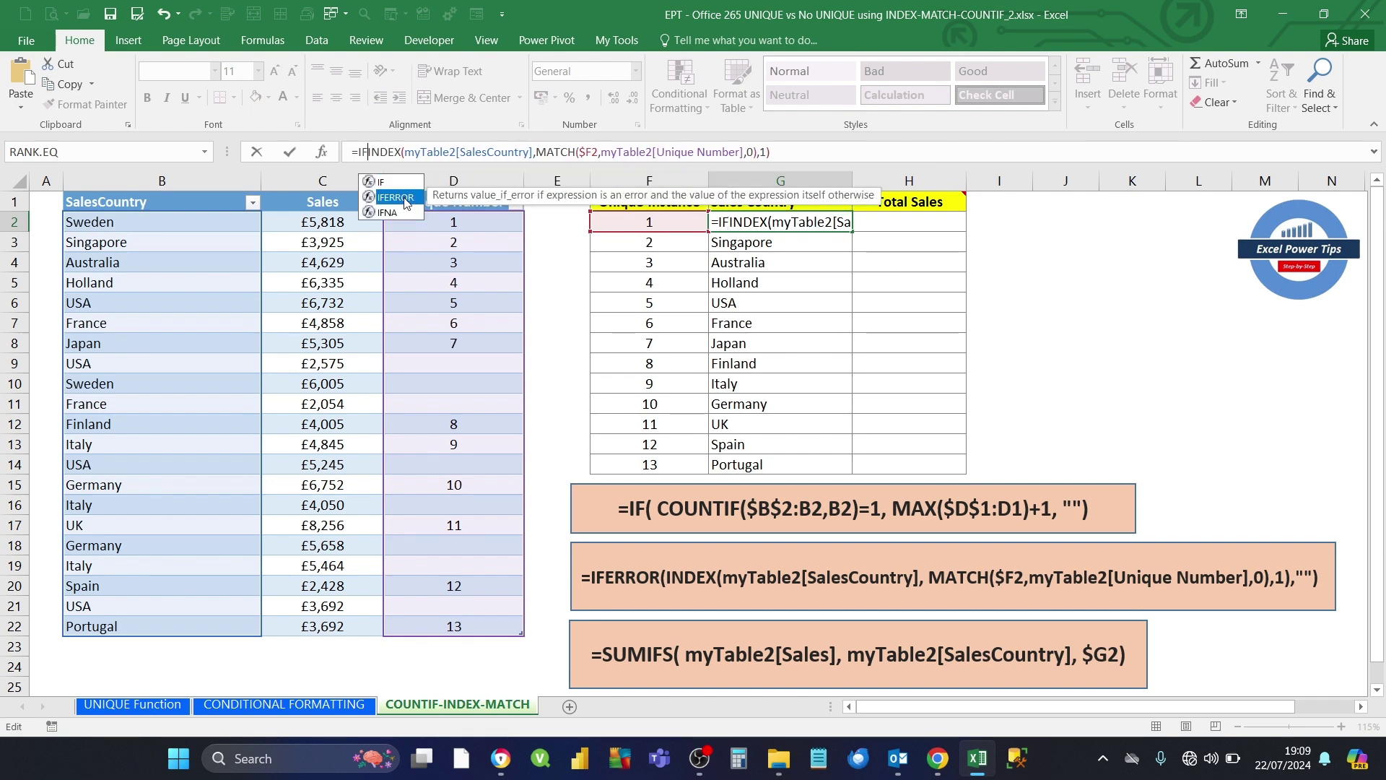
double_click(406, 197)
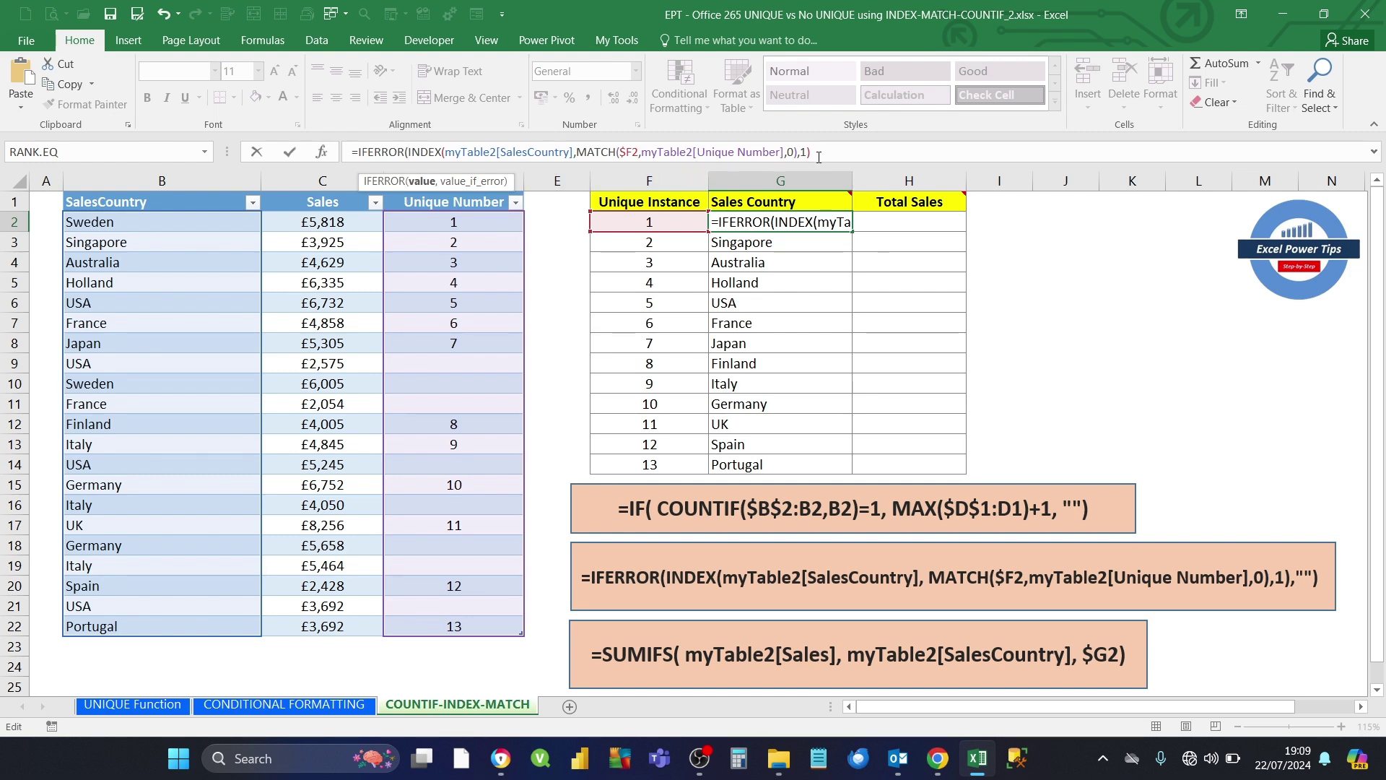
Step: Enter "" as the IFERROR value if error in G2 and fill the completed formula down to G14
text(,)
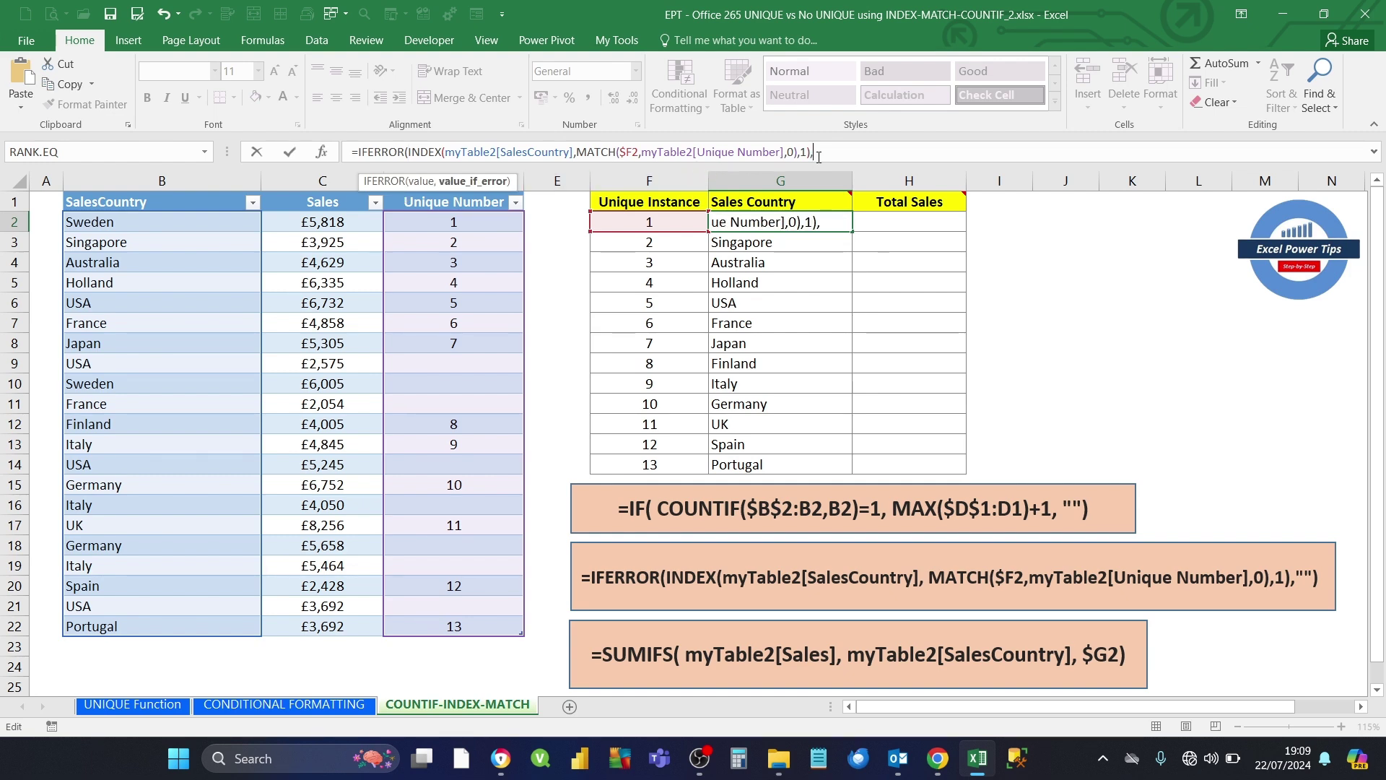
text("")
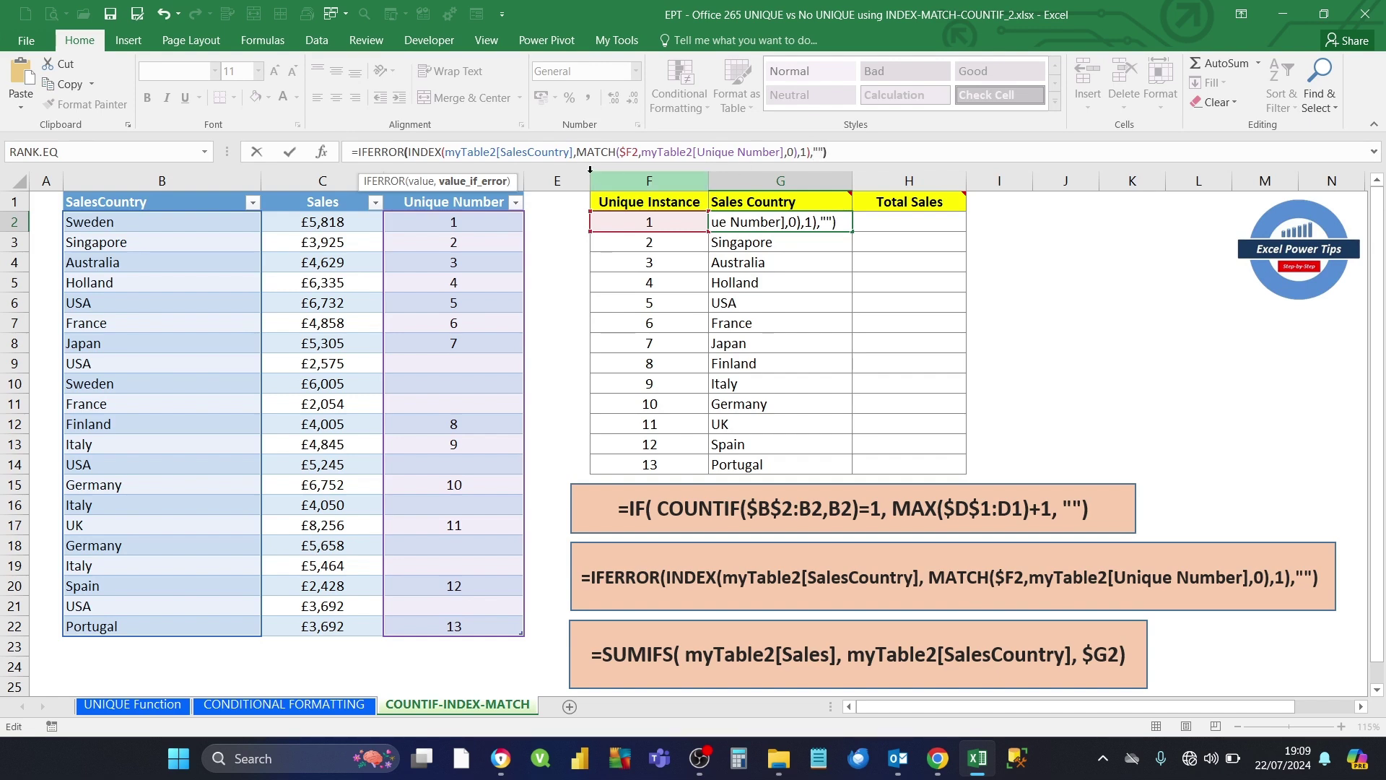
key(End)
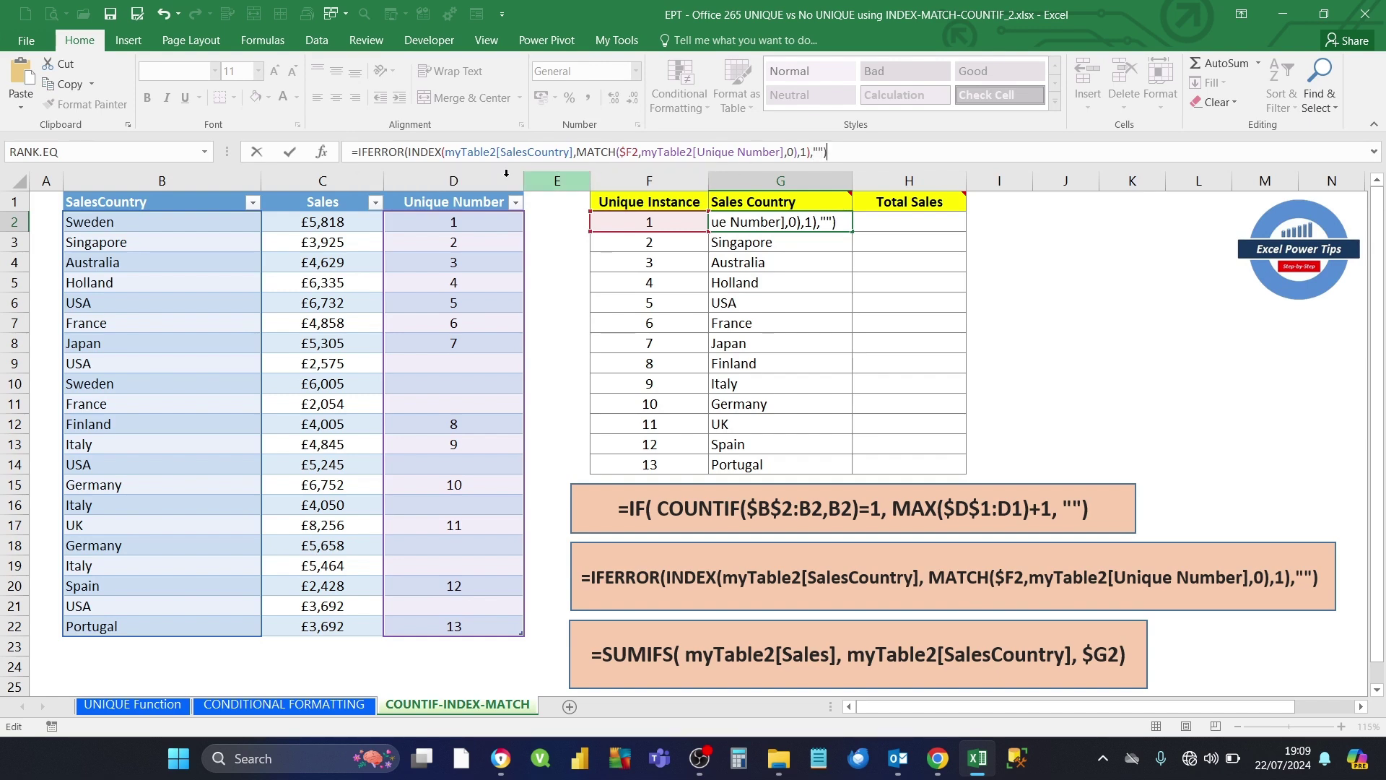
click(288, 158)
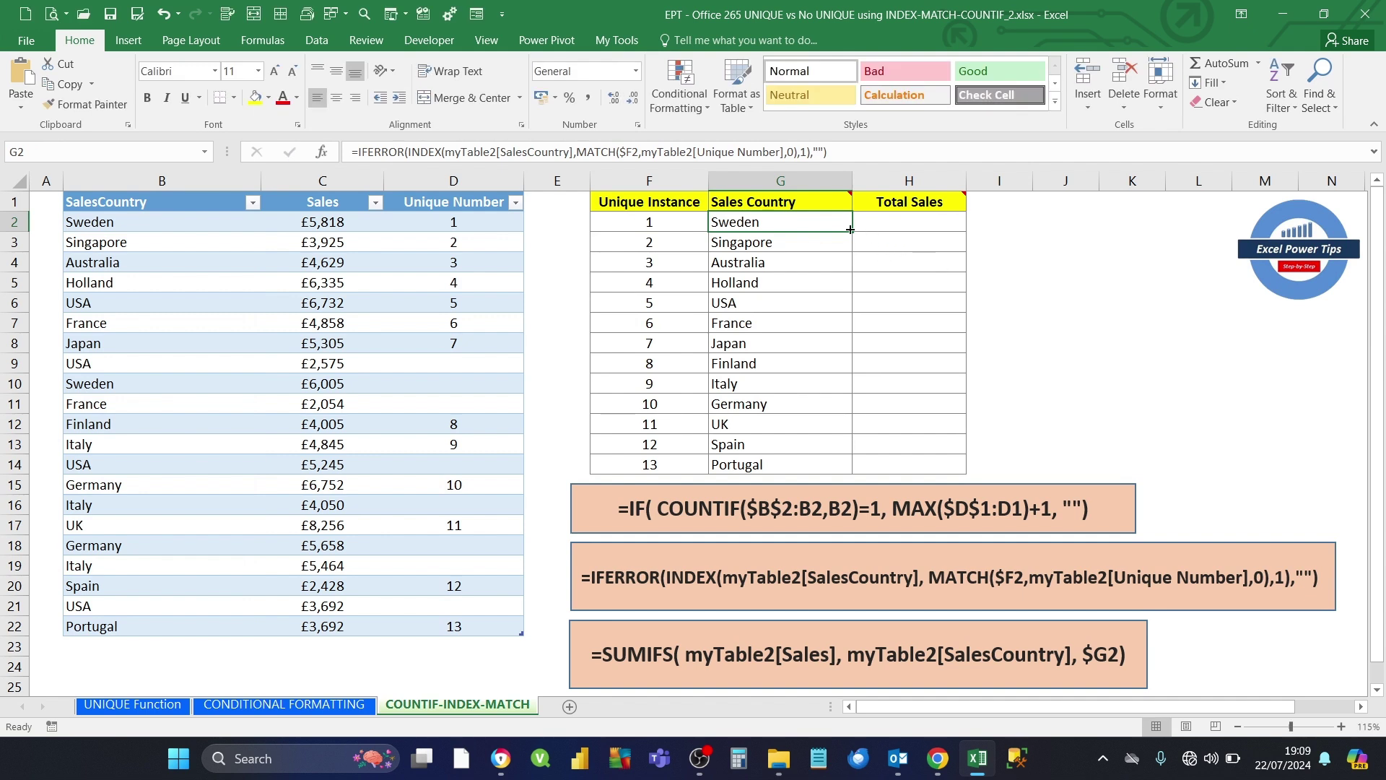
drag(851, 231, 825, 468)
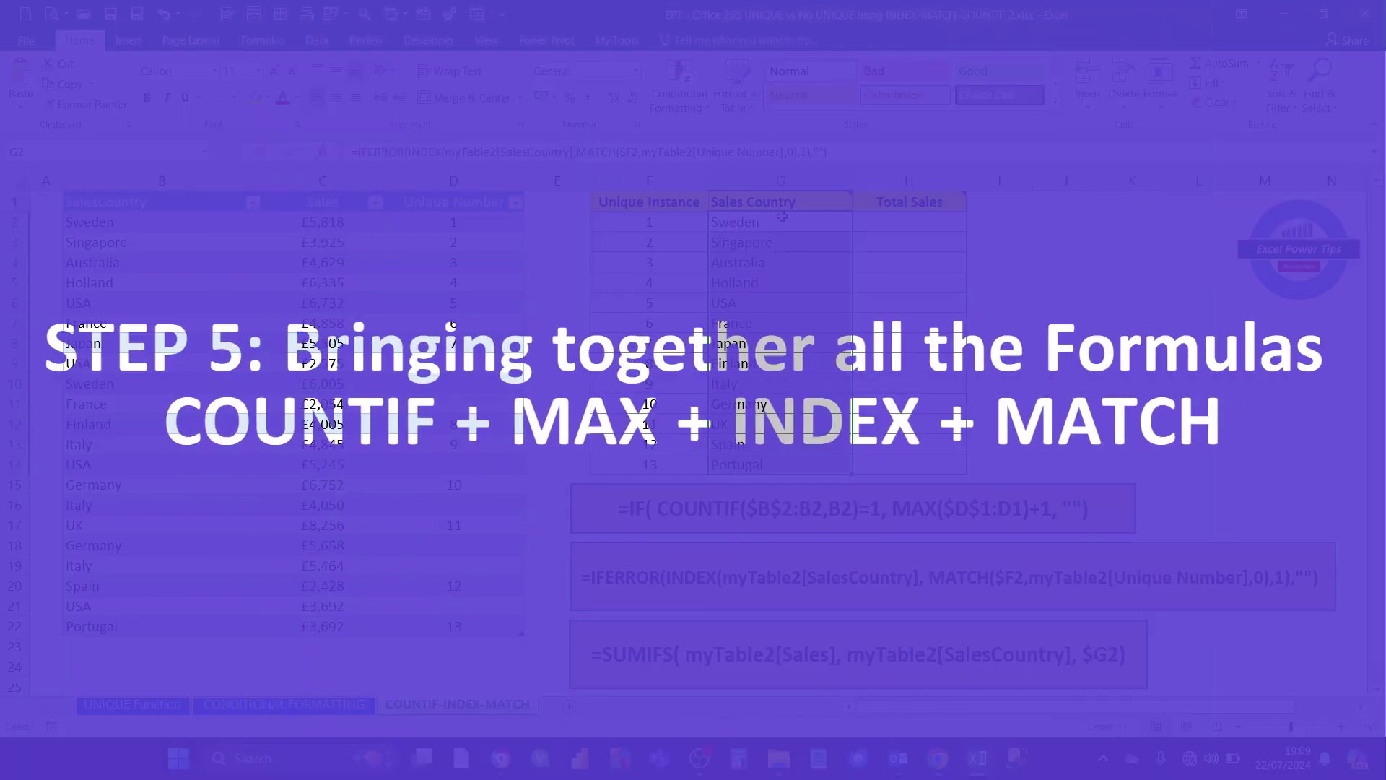
Step: Begin a SUMIFS formula in H2 with myTable2[Sales] as the sum range, followed by a comma
click(784, 218)
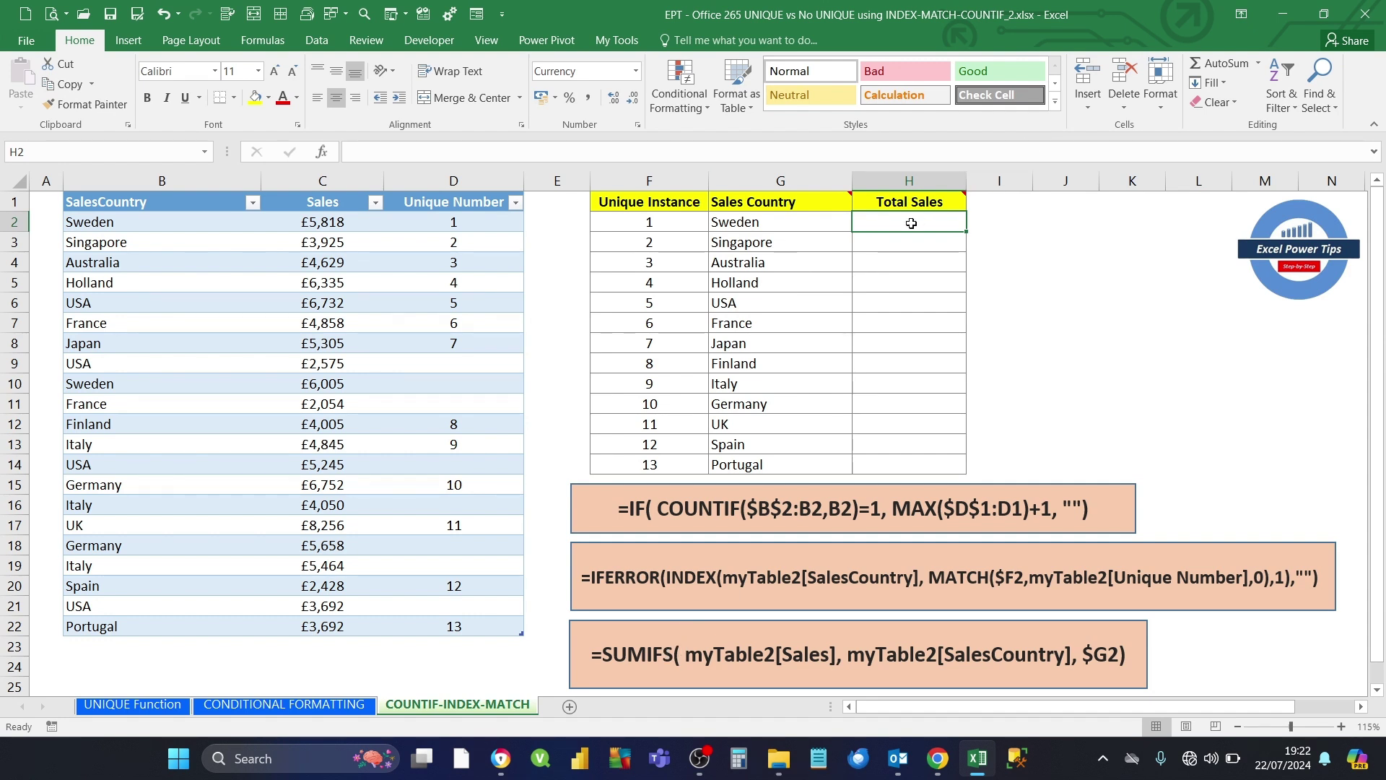
text(=s)
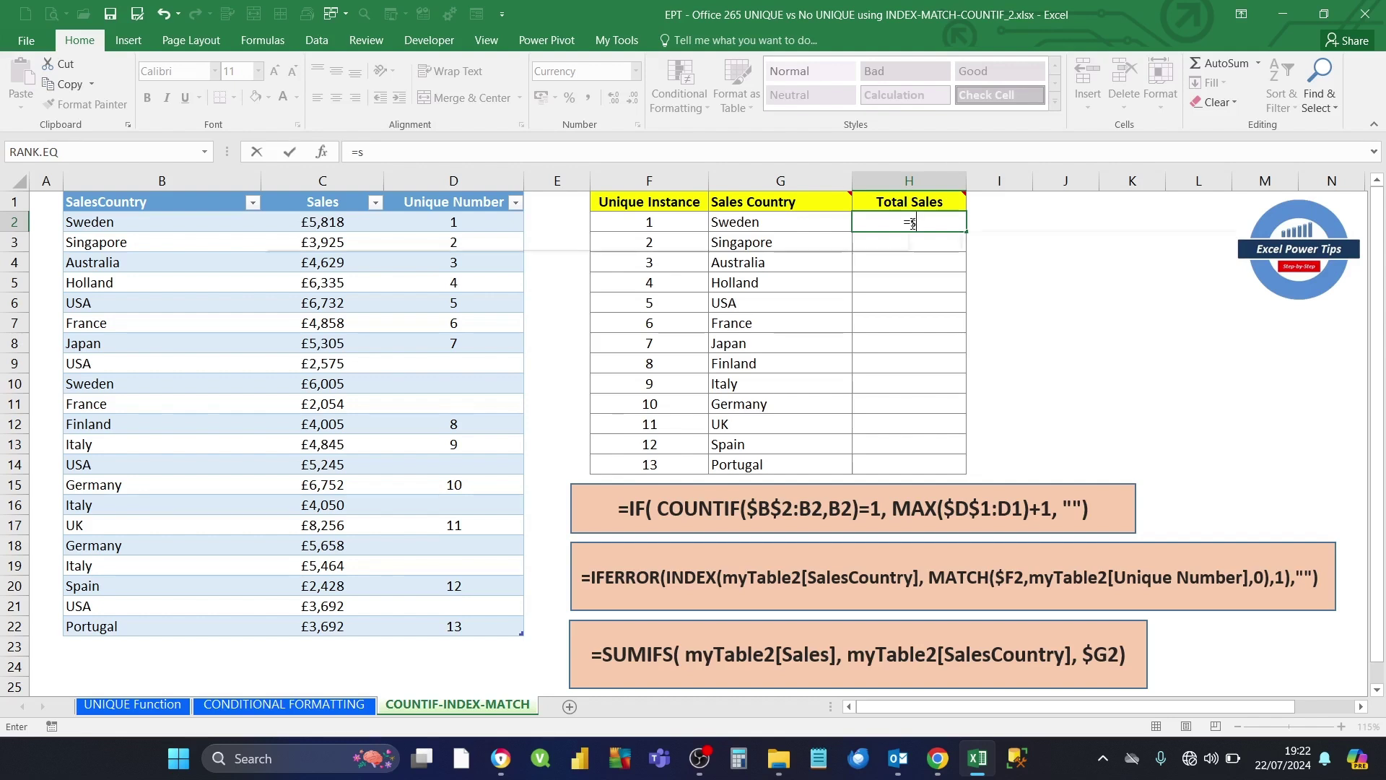
text(umifs()
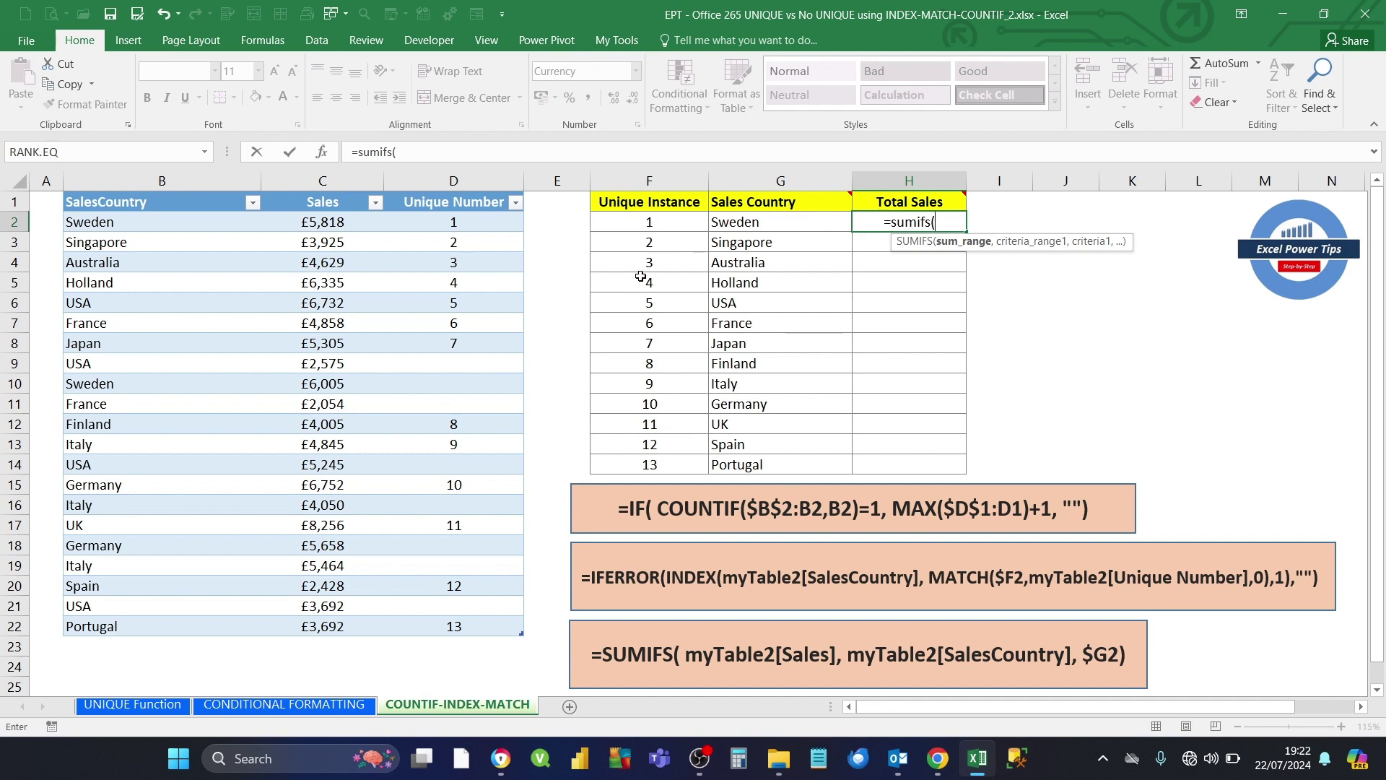
text(my)
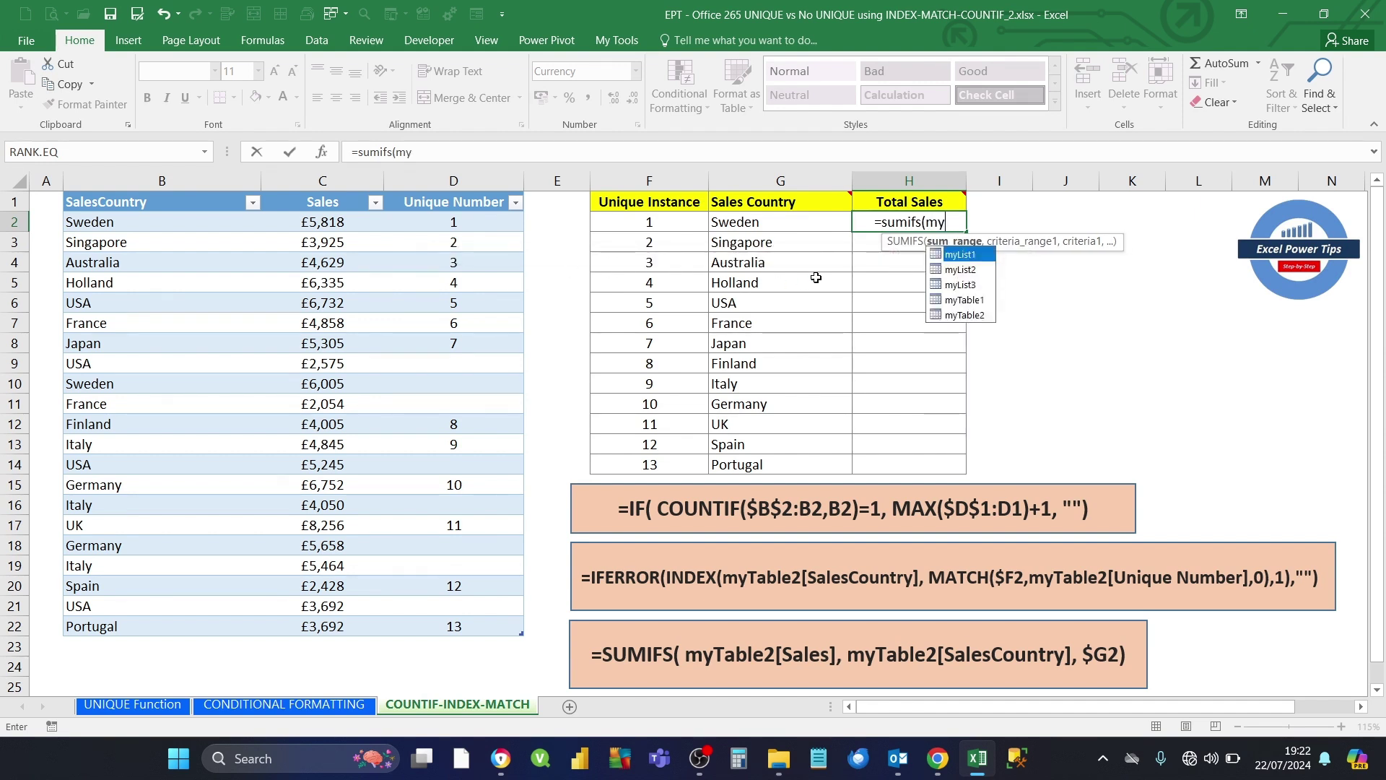
key(Down)
key(Down)
key(Down)
key(Down)
key(Tab)
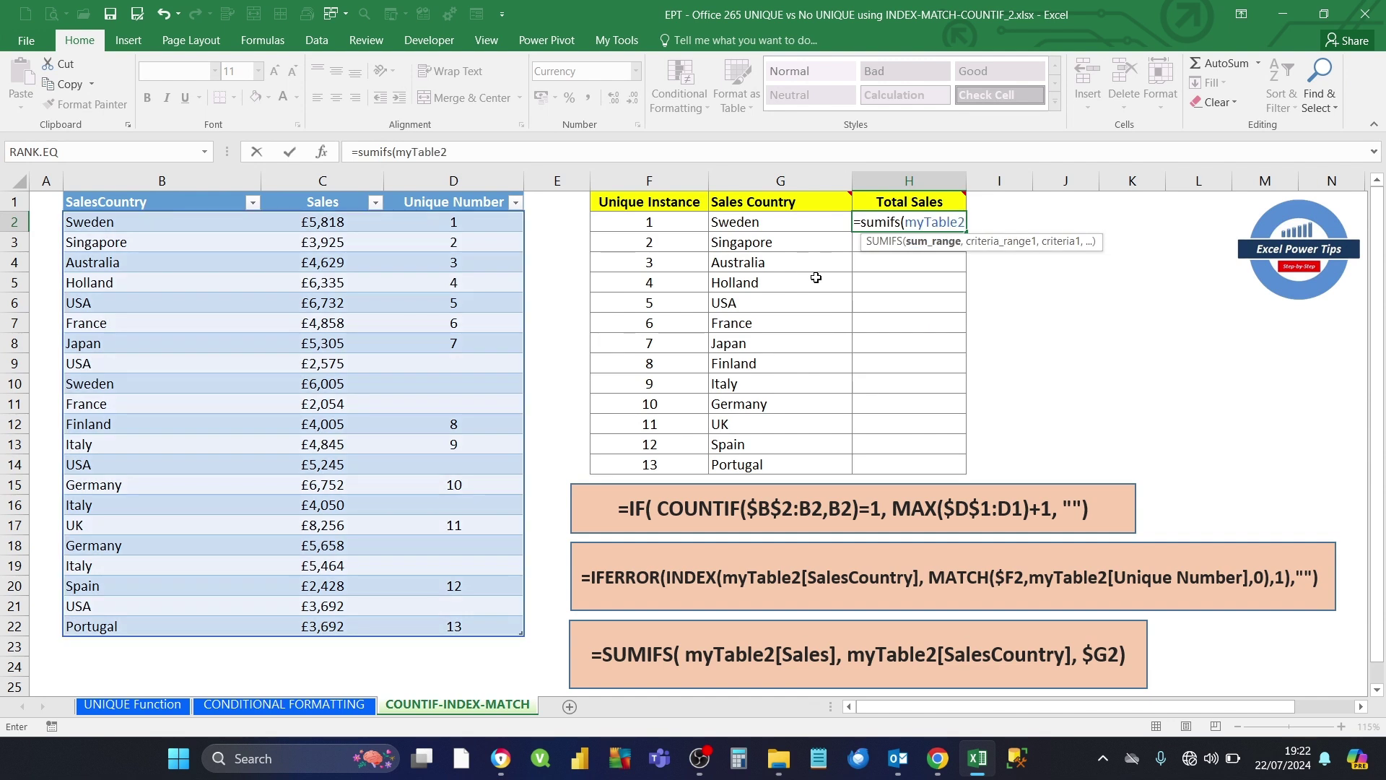
text([)
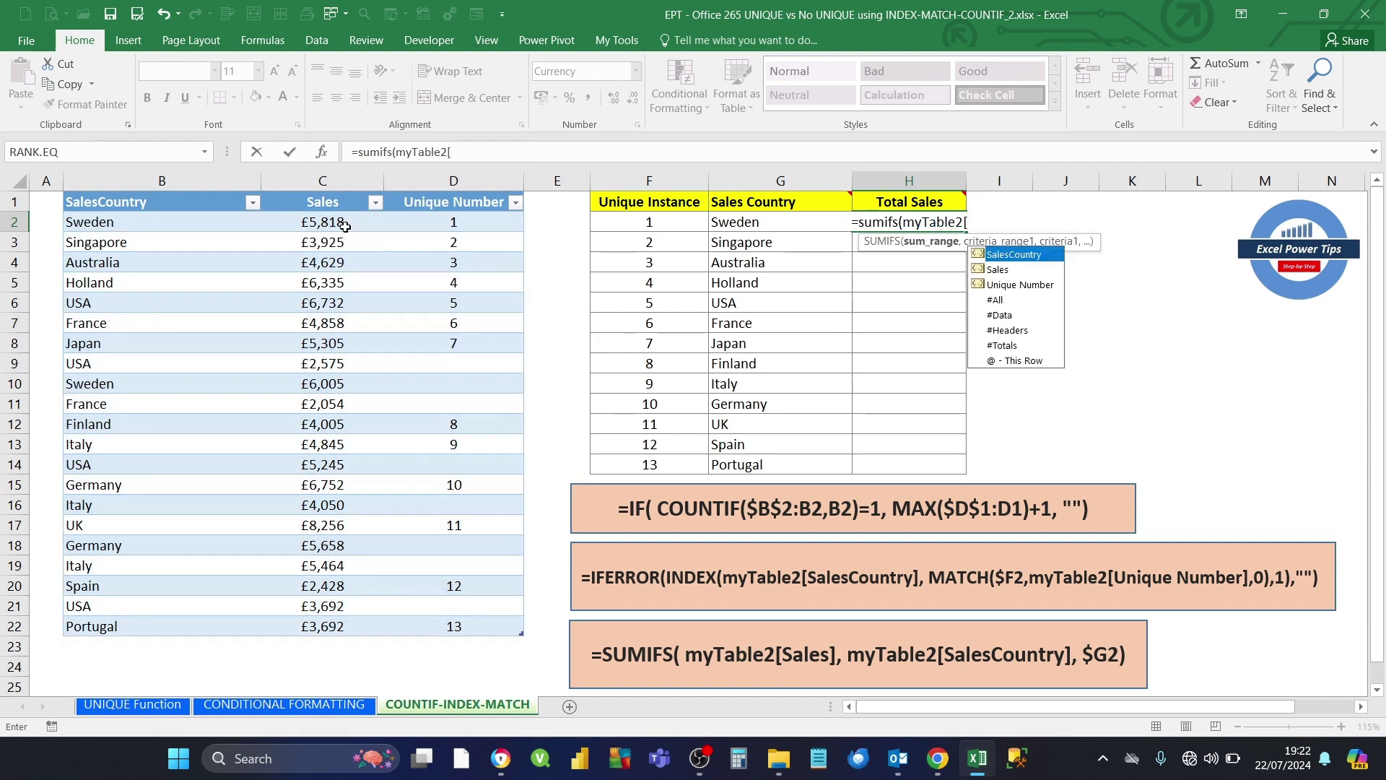
double_click(998, 268)
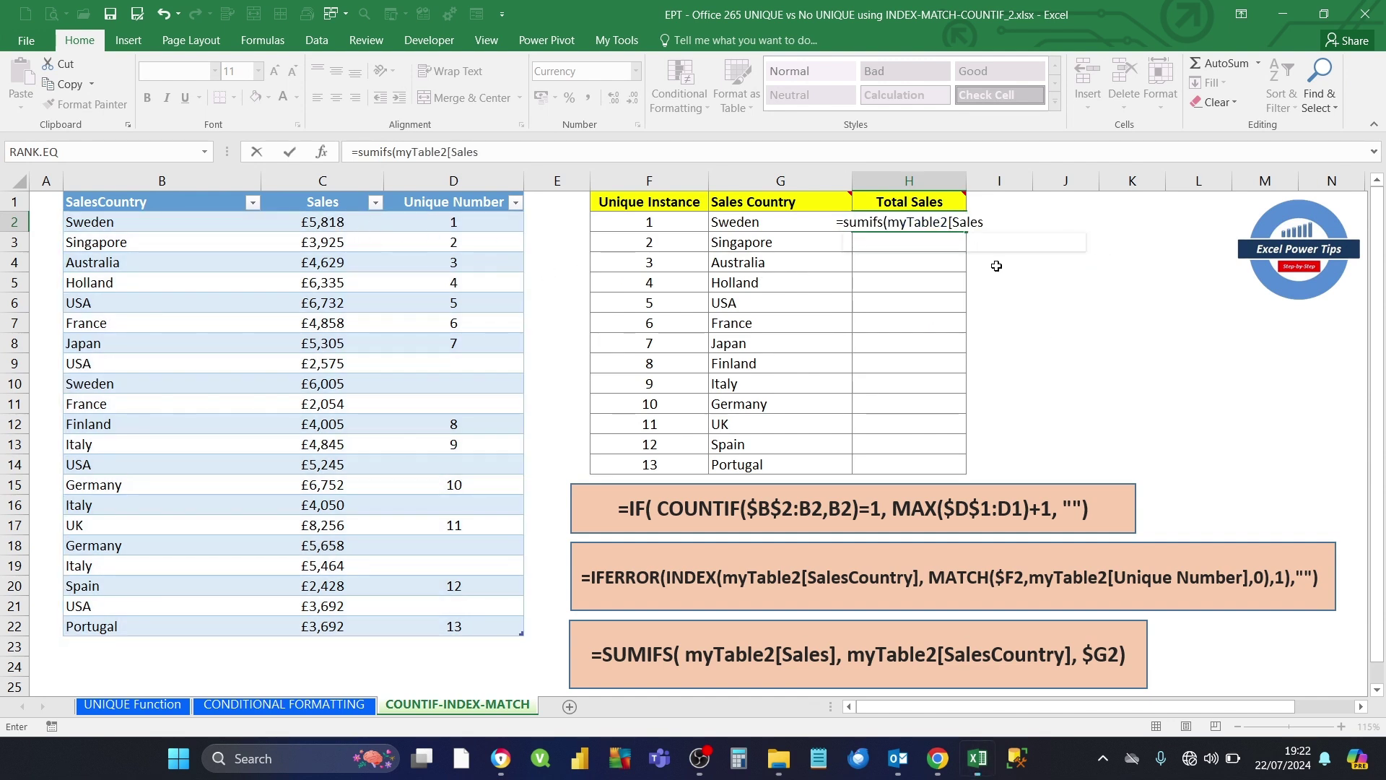
text(],)
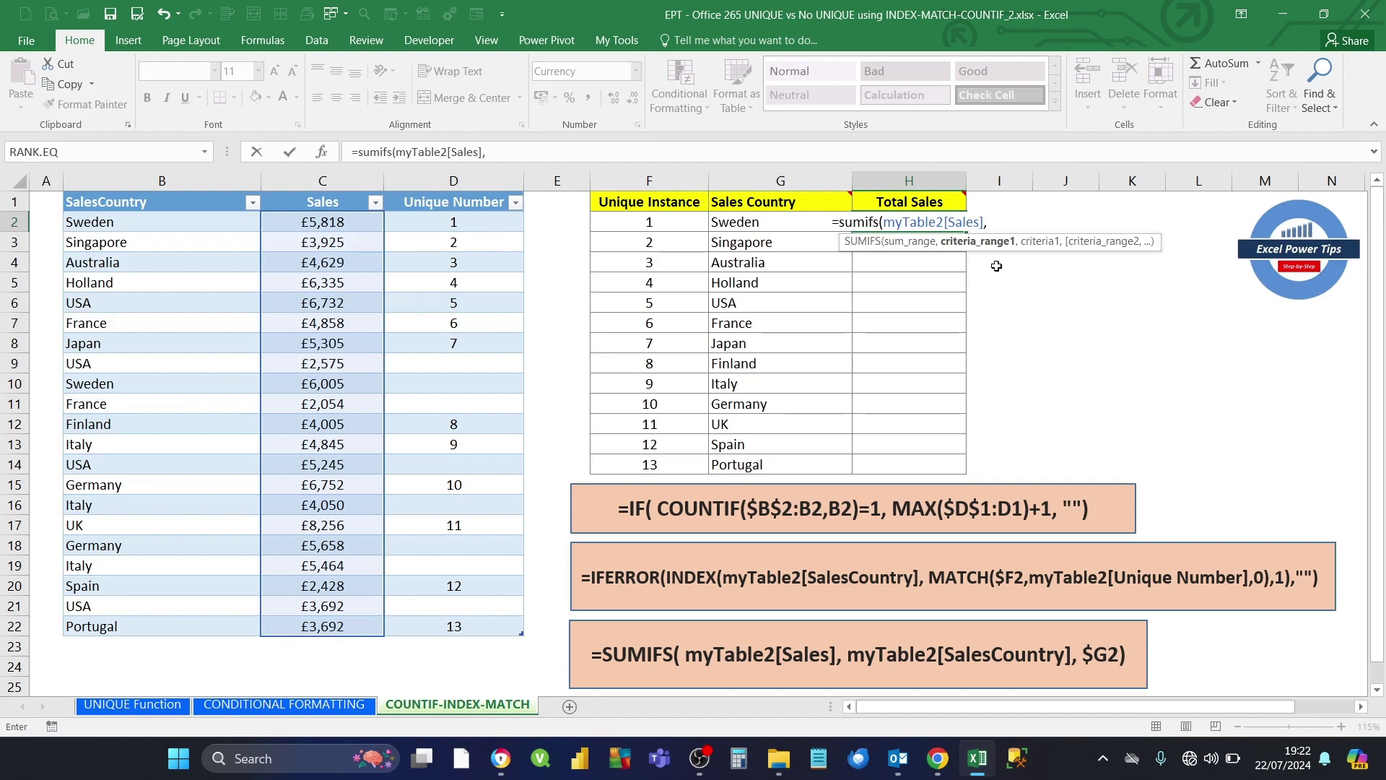
Step: Add myTable2[SalesCountry] as the criteria range of the SUMIFS formula in H2, followed by a comma
text(my)
key(Down)
key(Down)
key(Down)
key(Down)
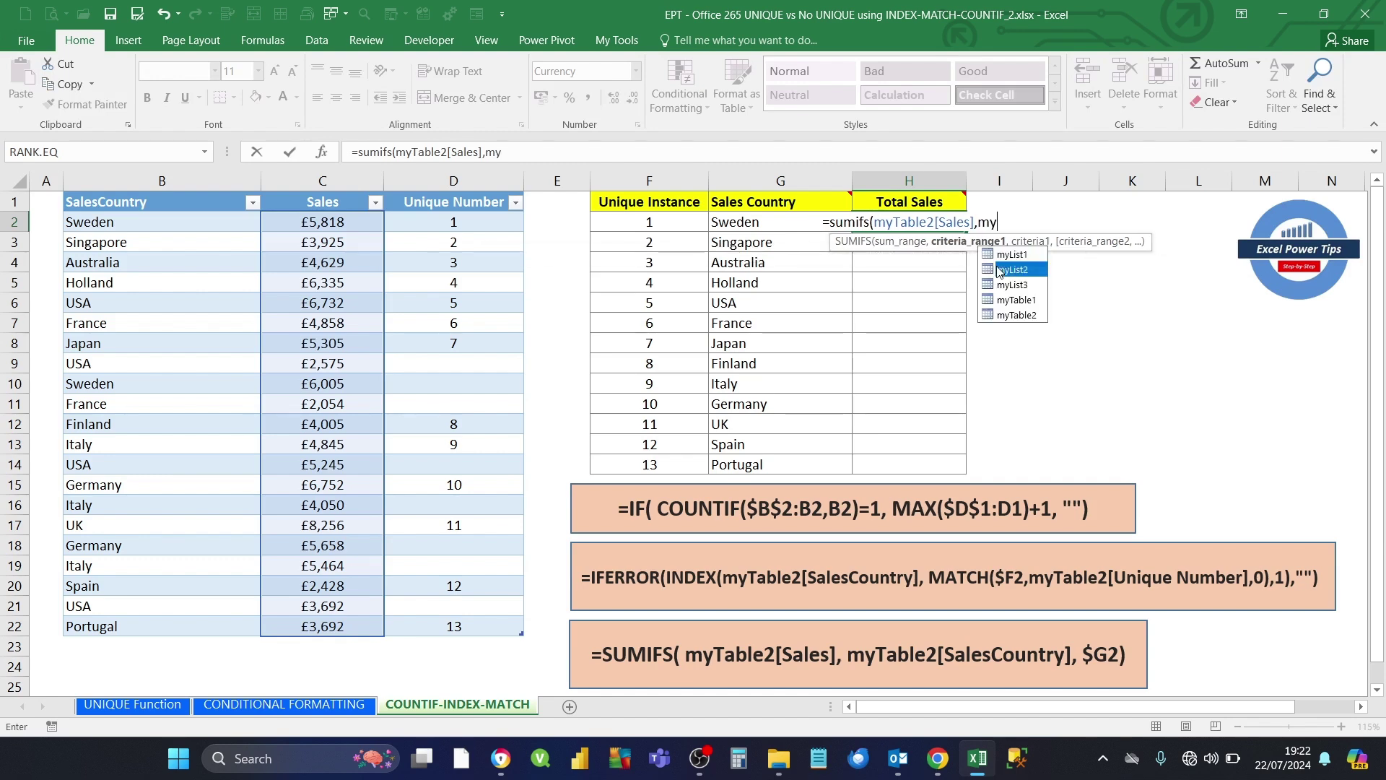
key(Tab)
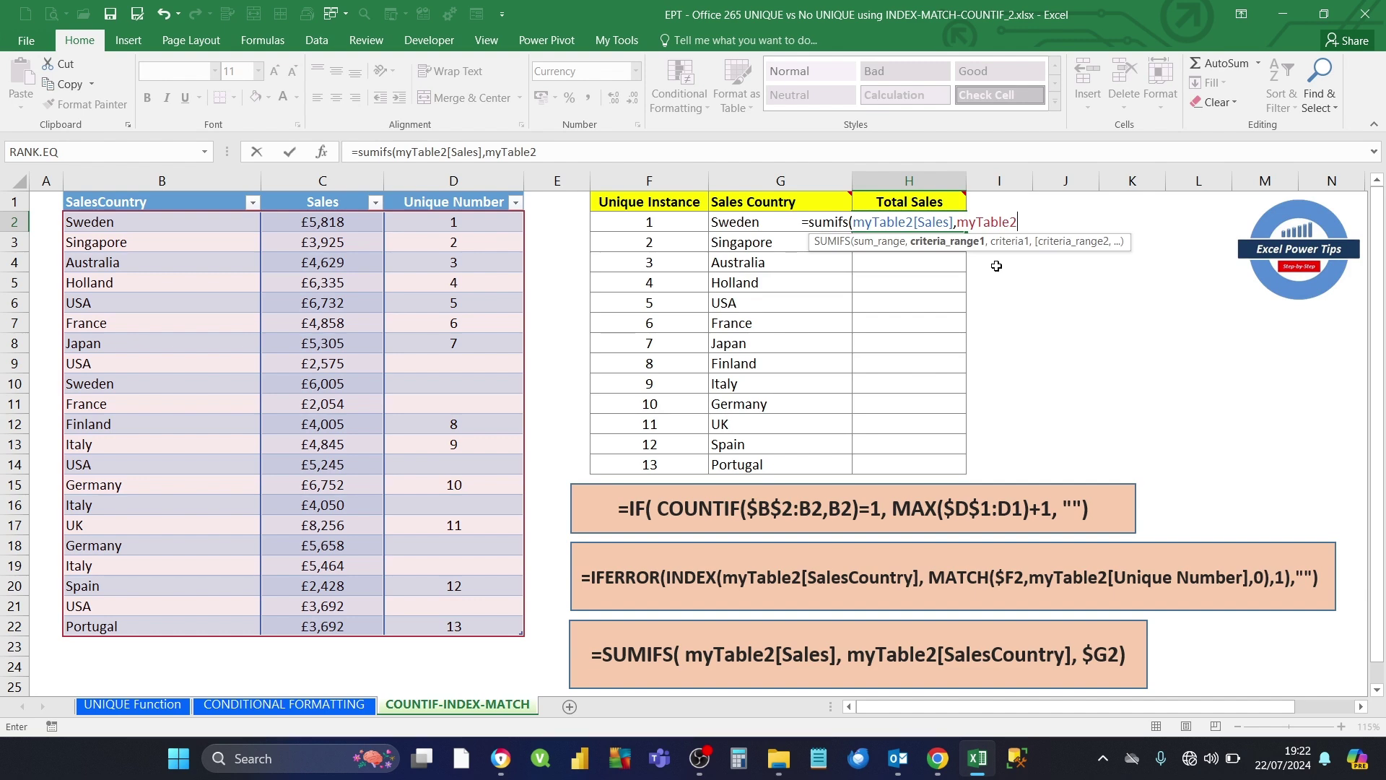
text([)
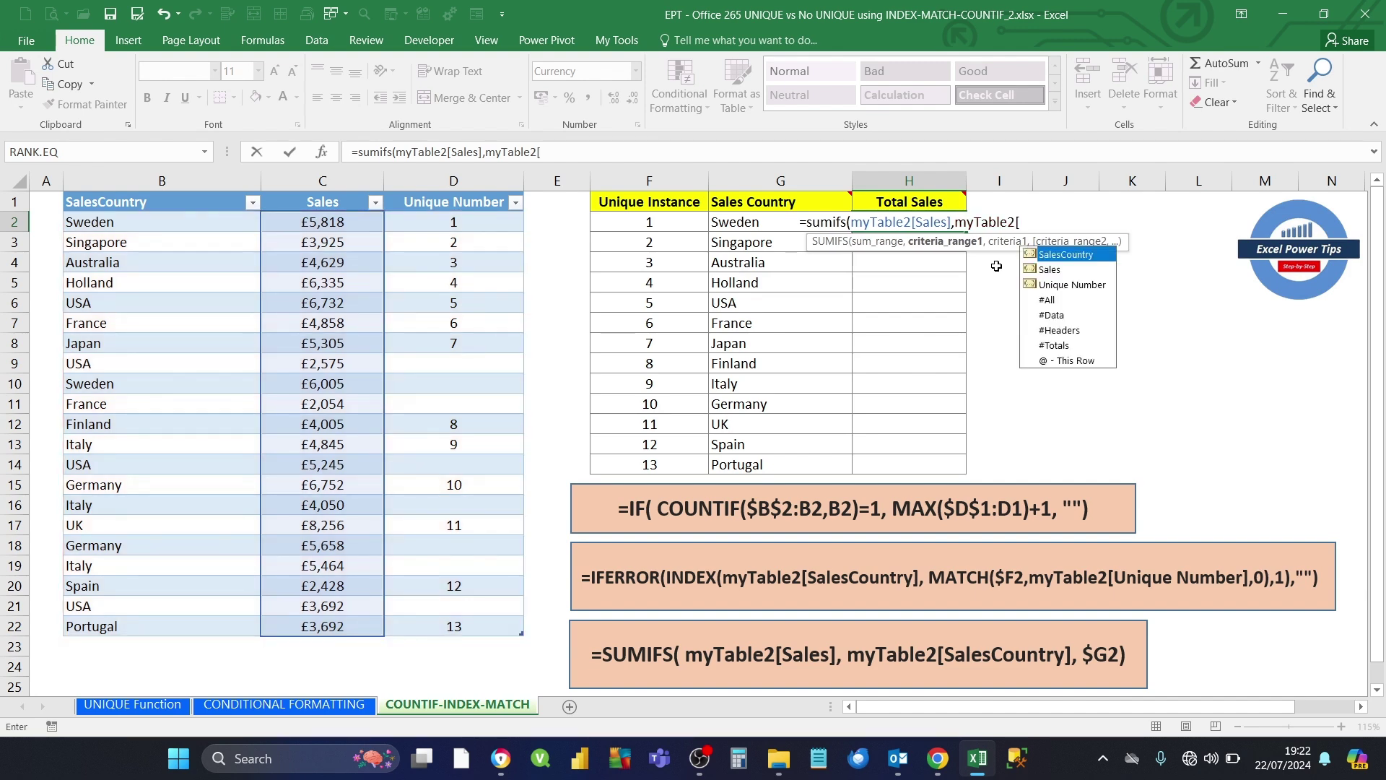
double_click(1048, 254)
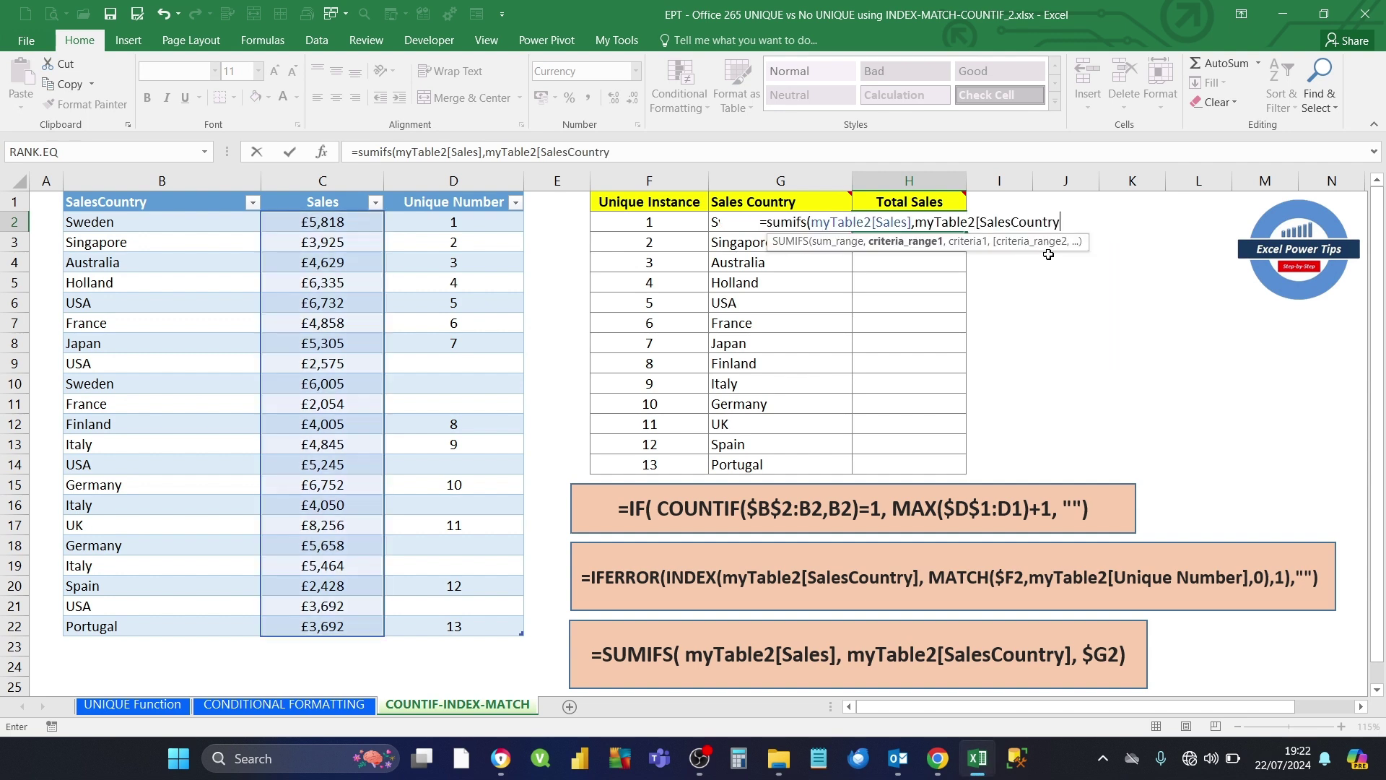
text(])
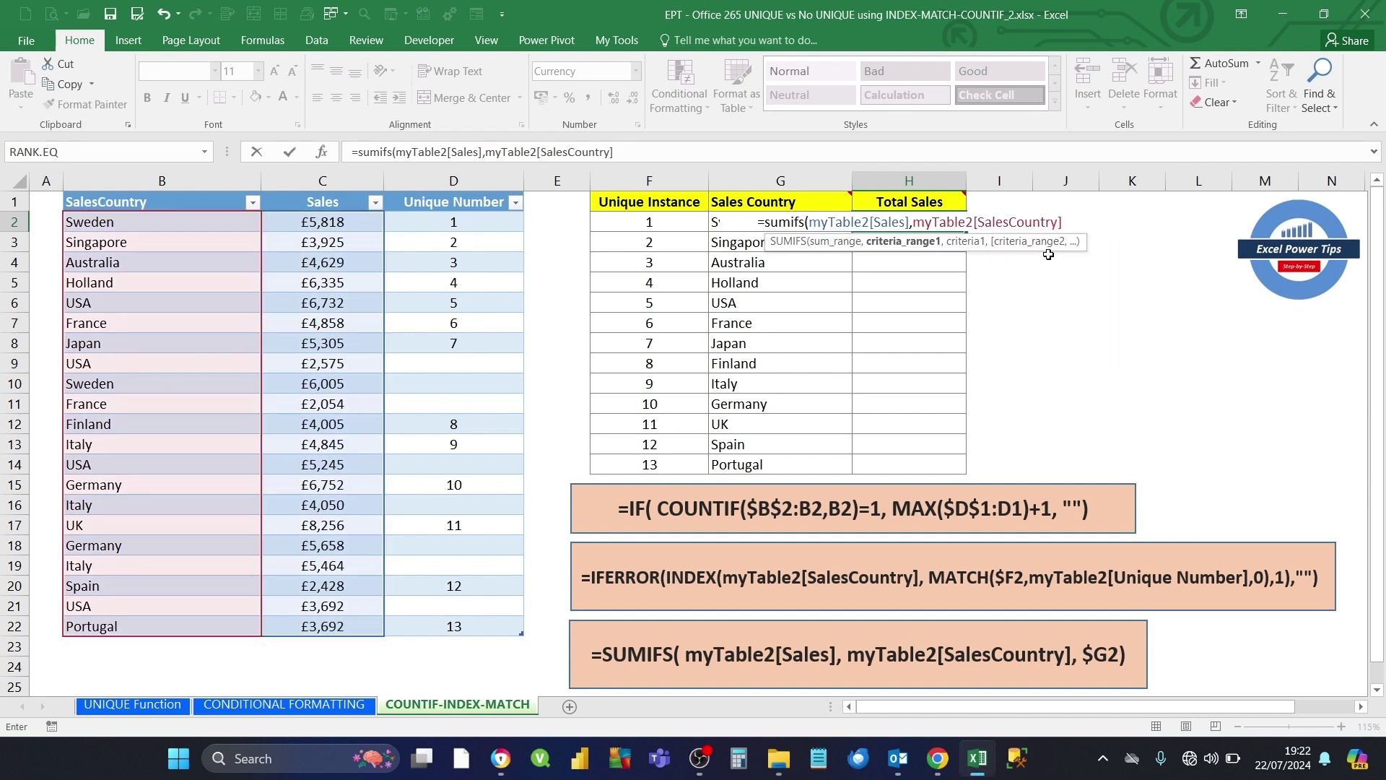
text(,)
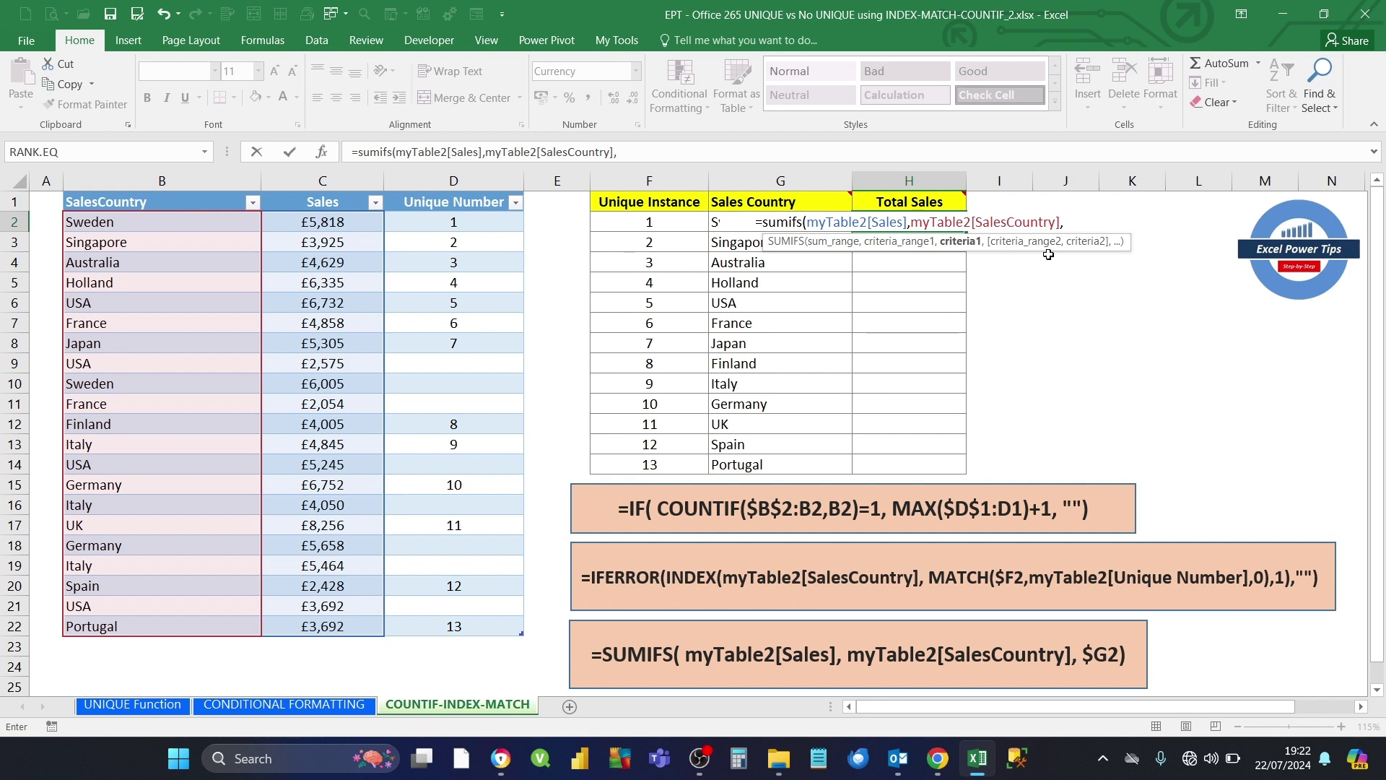
Step: Set the SUMIFS criteria to $G2, close the parenthesis and enter the formula in H2
click(717, 240)
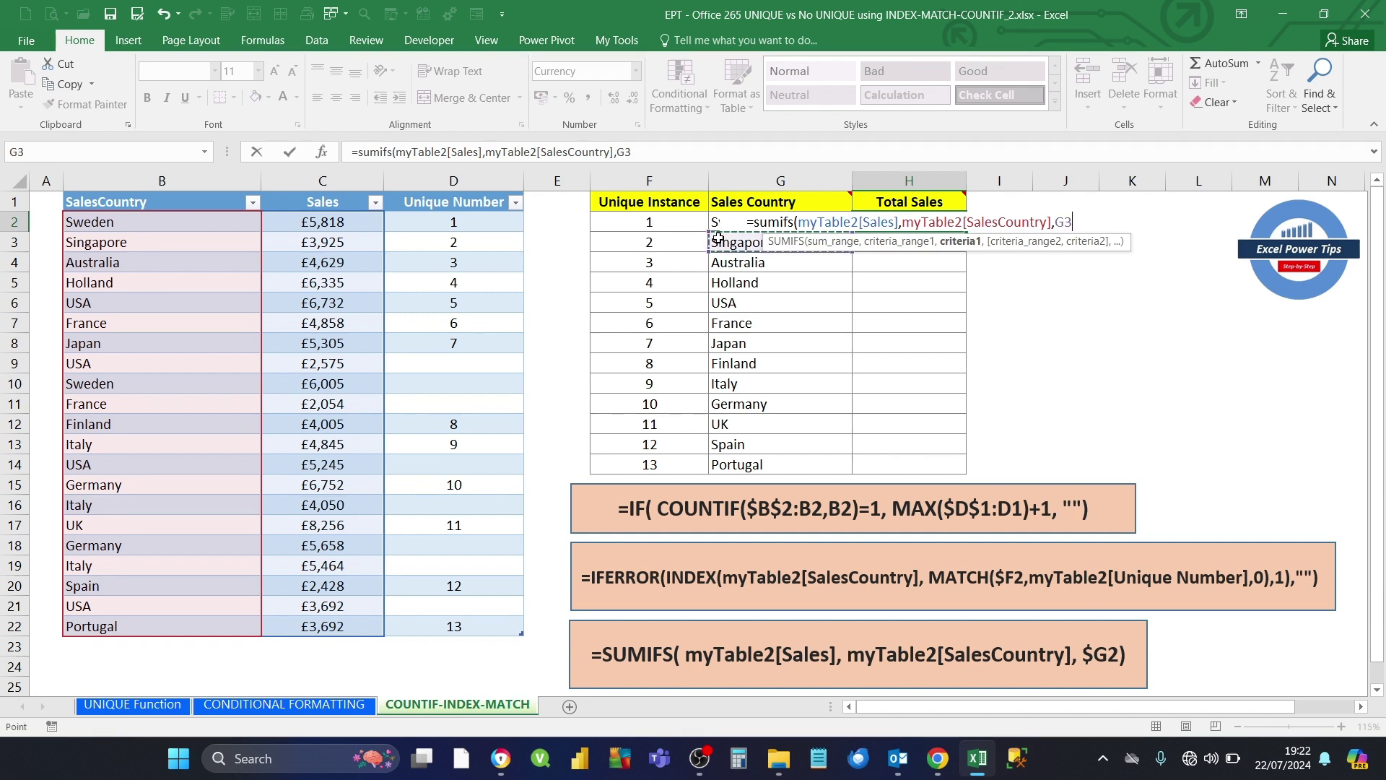
click(718, 223)
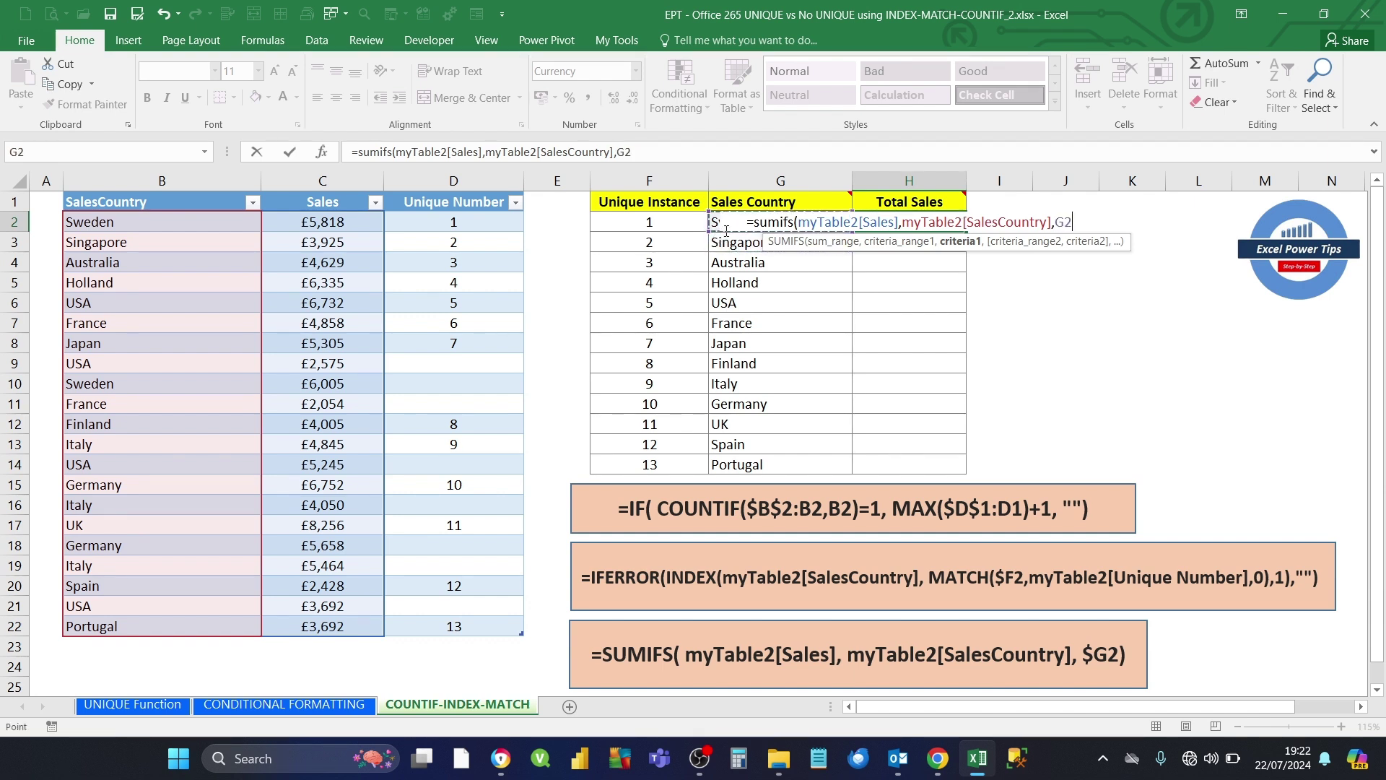
click(619, 152)
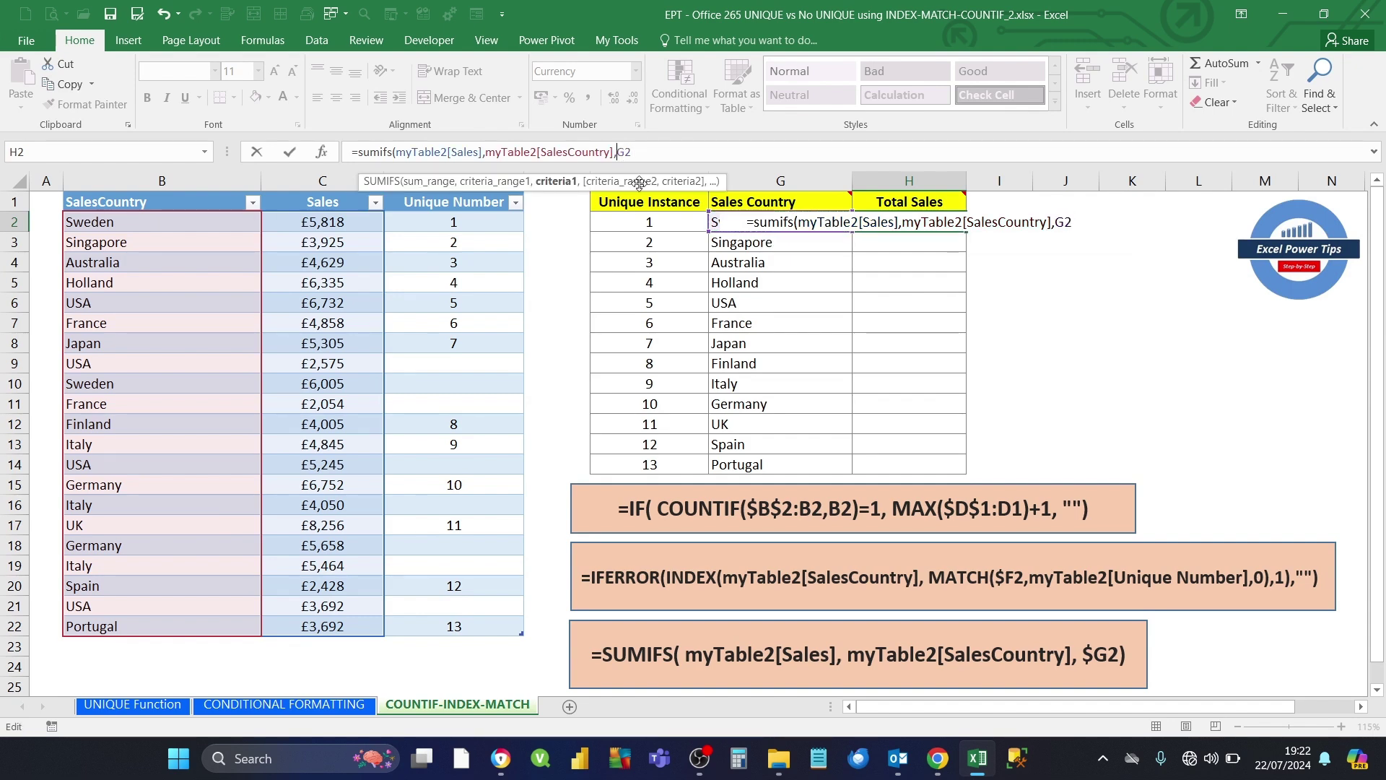
text($G2)
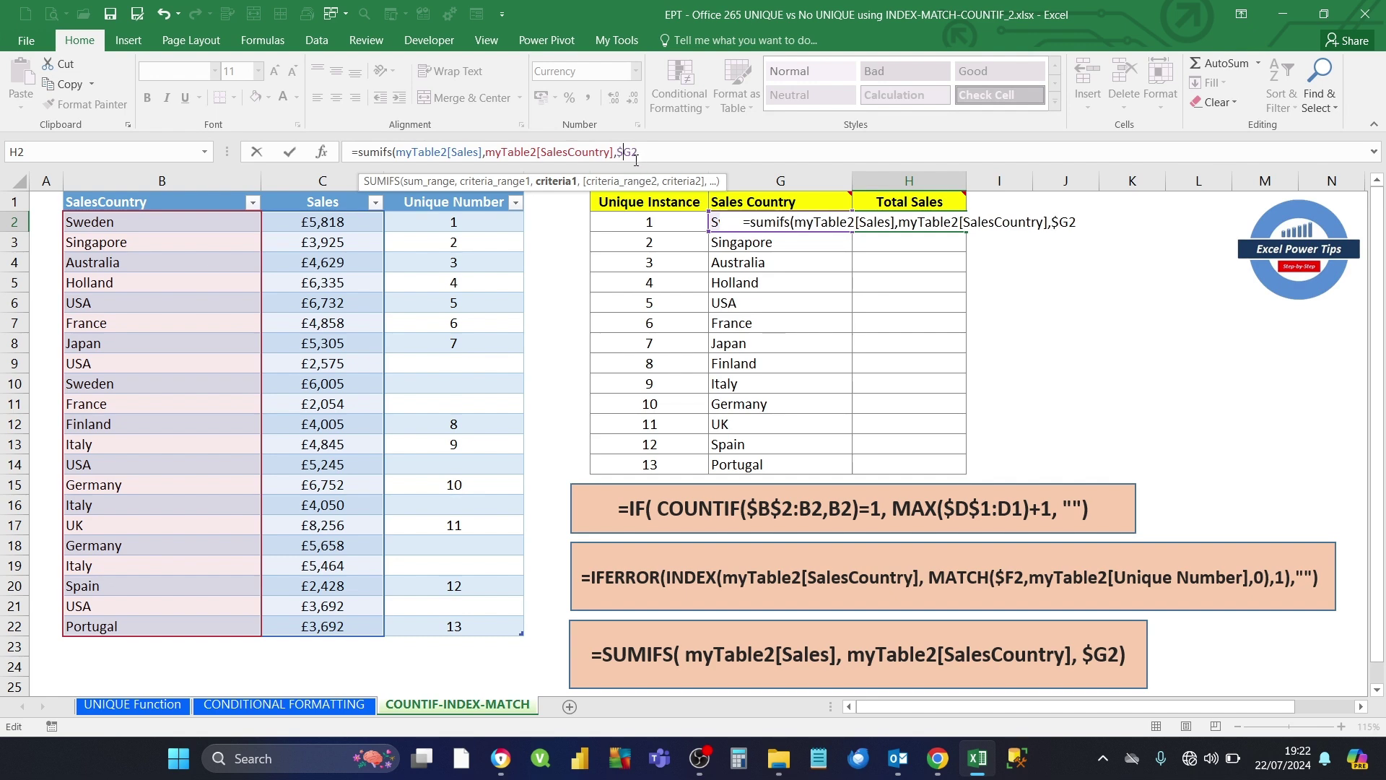
text())
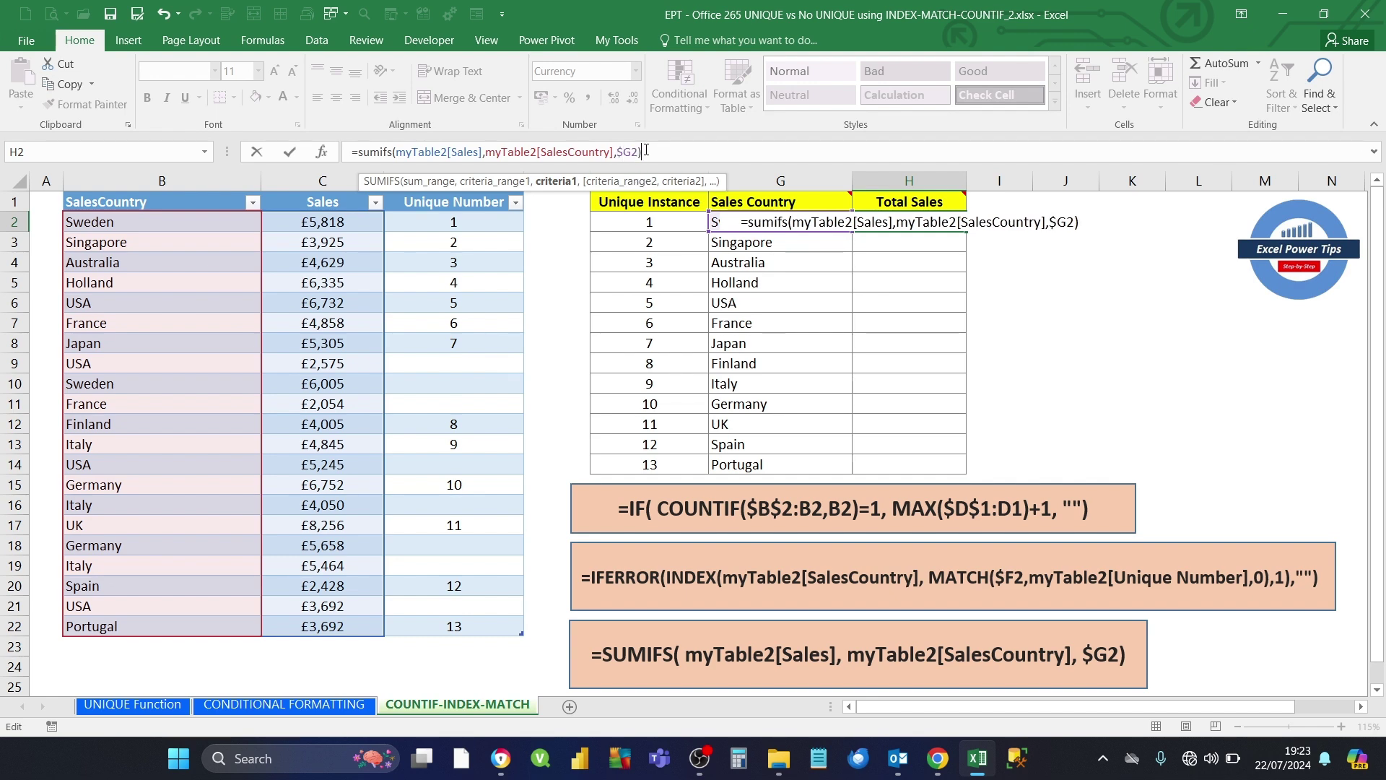
click(291, 153)
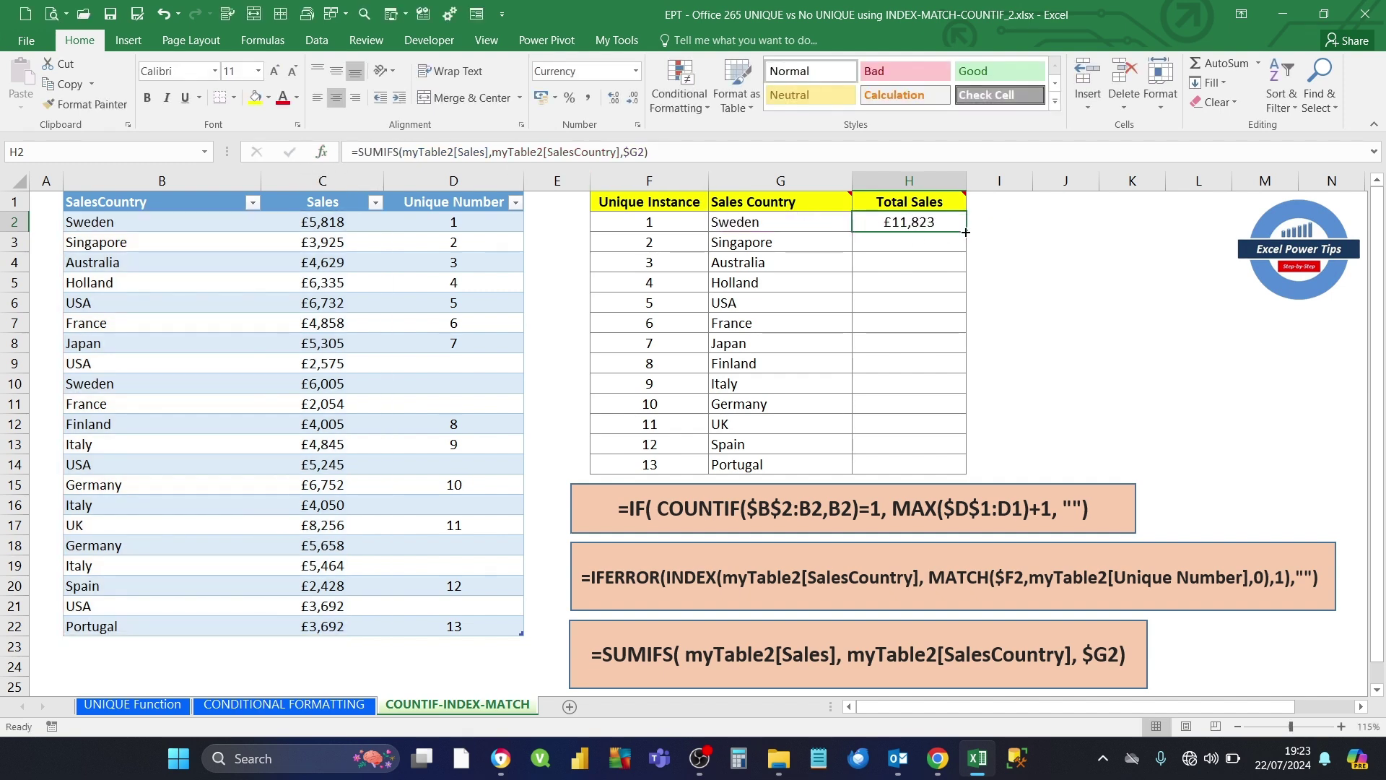
Step: Fill the SUMIFS formula from H2 down to H14 and reselect H2
drag(963, 250, 954, 469)
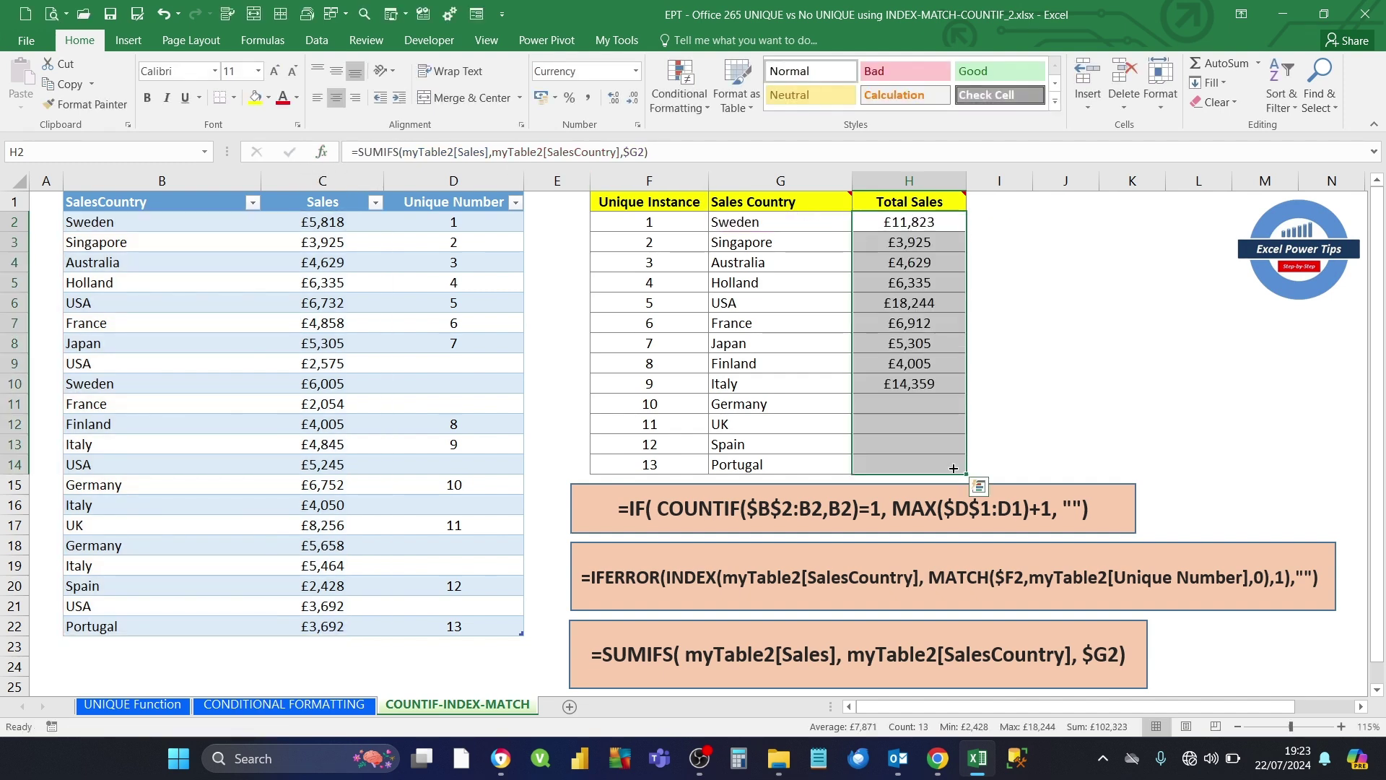
click(887, 223)
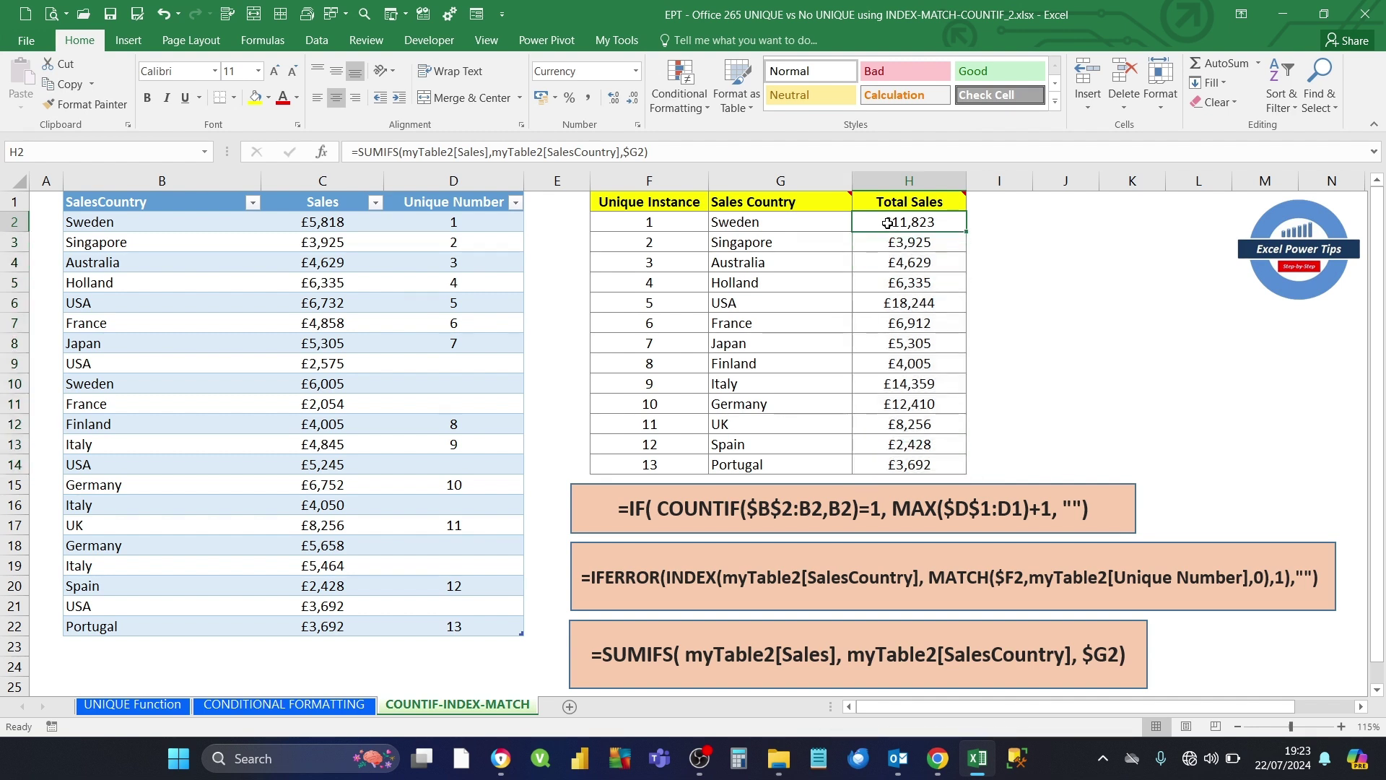